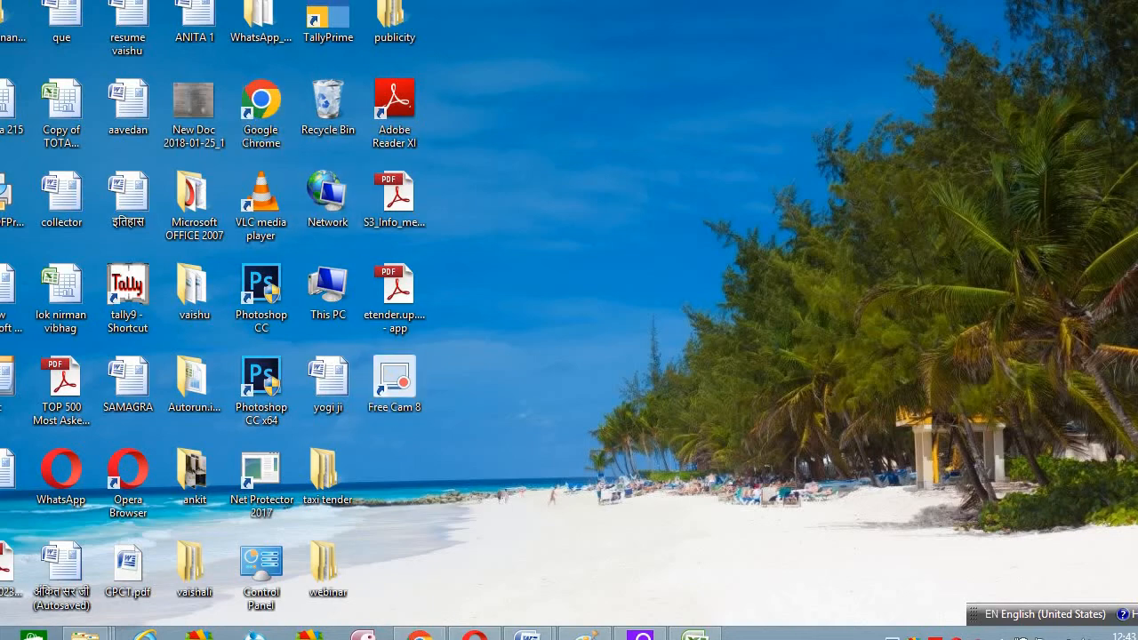
Switch to Chrome, search Google for "mp treasury" in a new tab, and open the Cyber Treasury website from the results
click(420, 633)
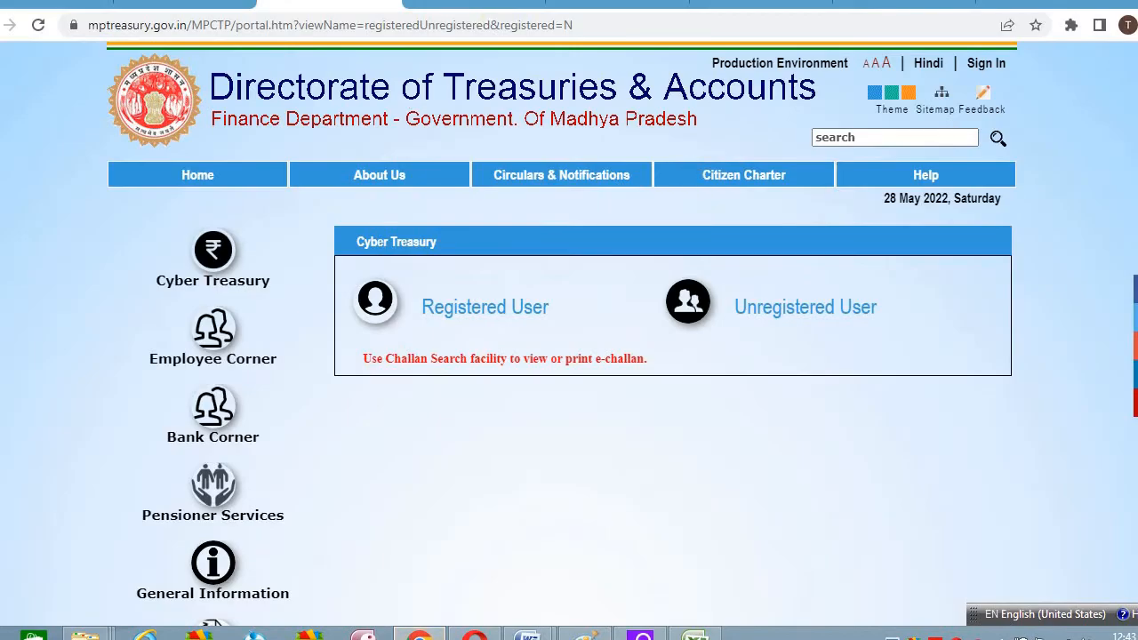
key(ctrl+t)
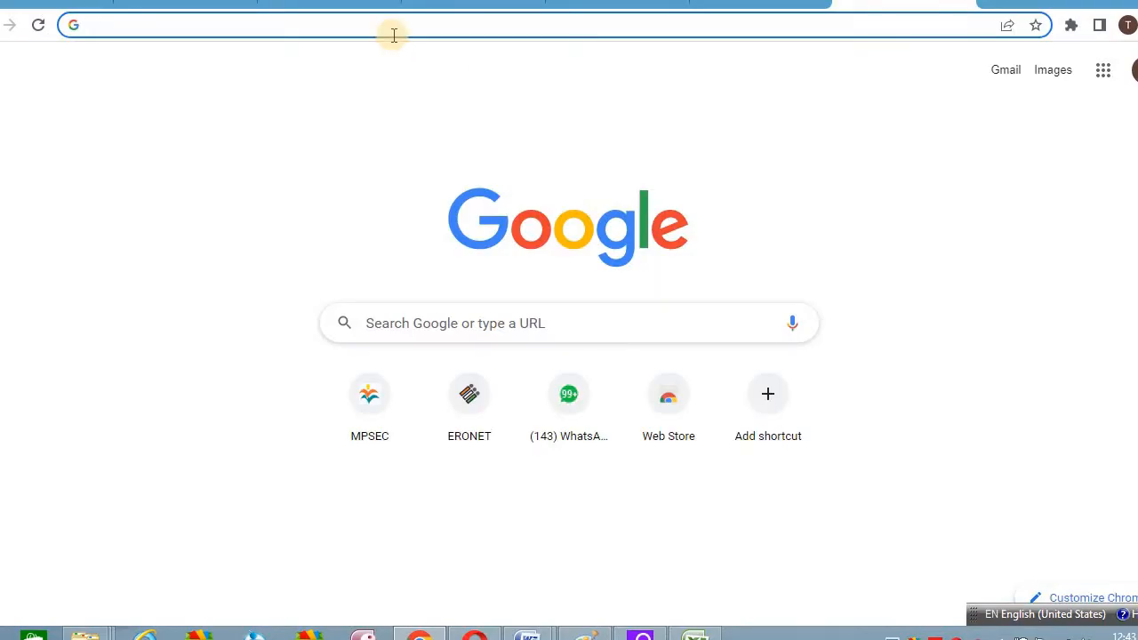
text(MP)
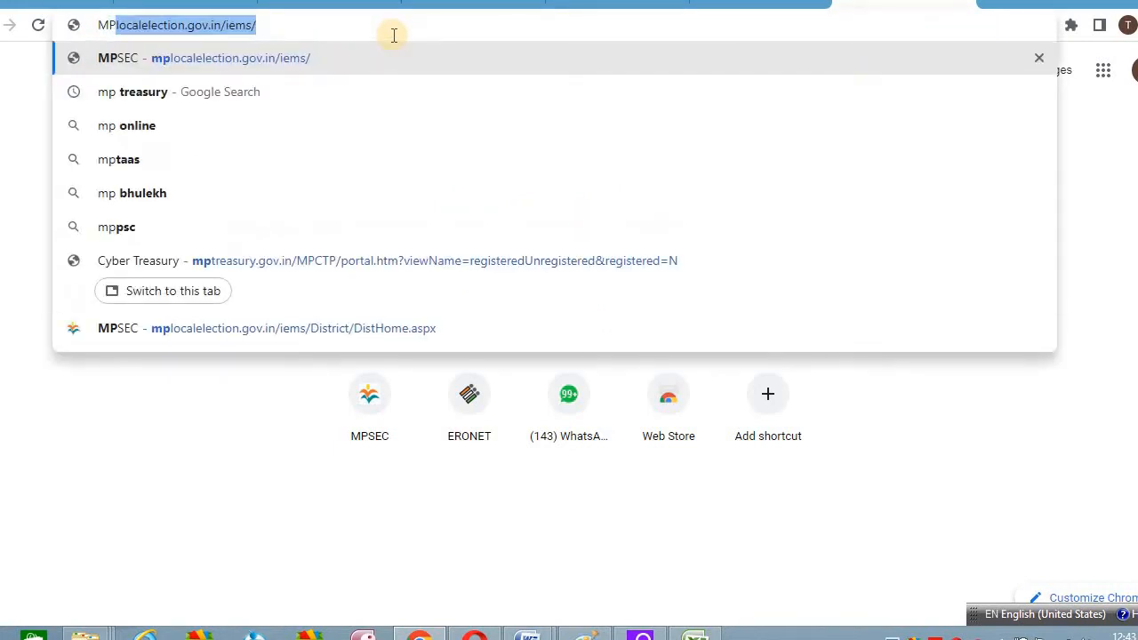
text( TR)
key(Return)
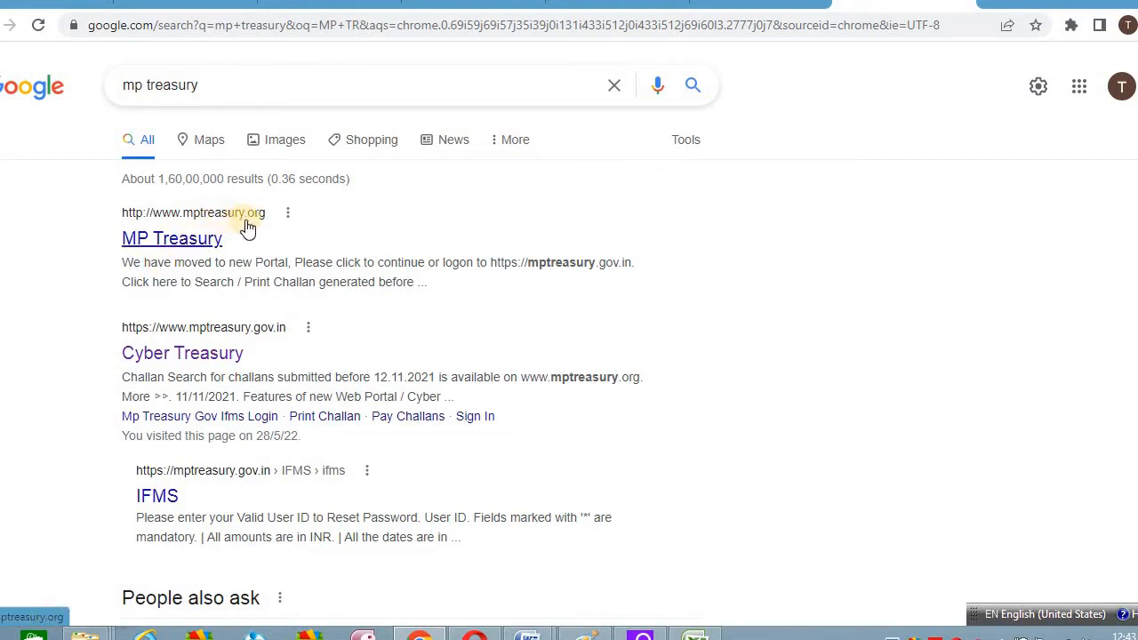
click(199, 357)
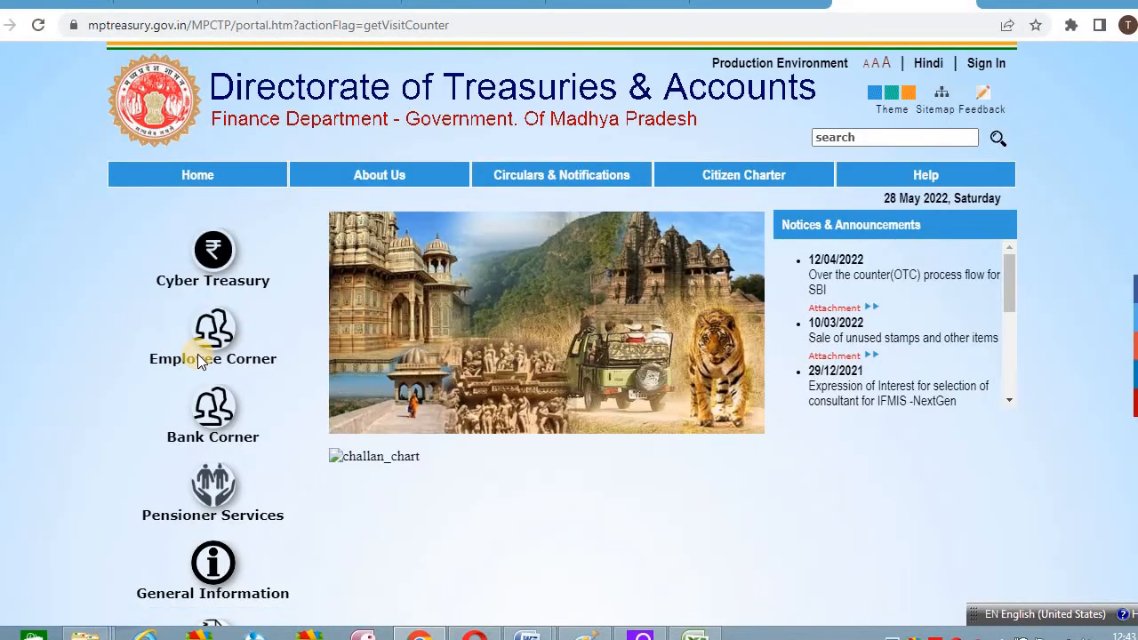
key(super+F1)
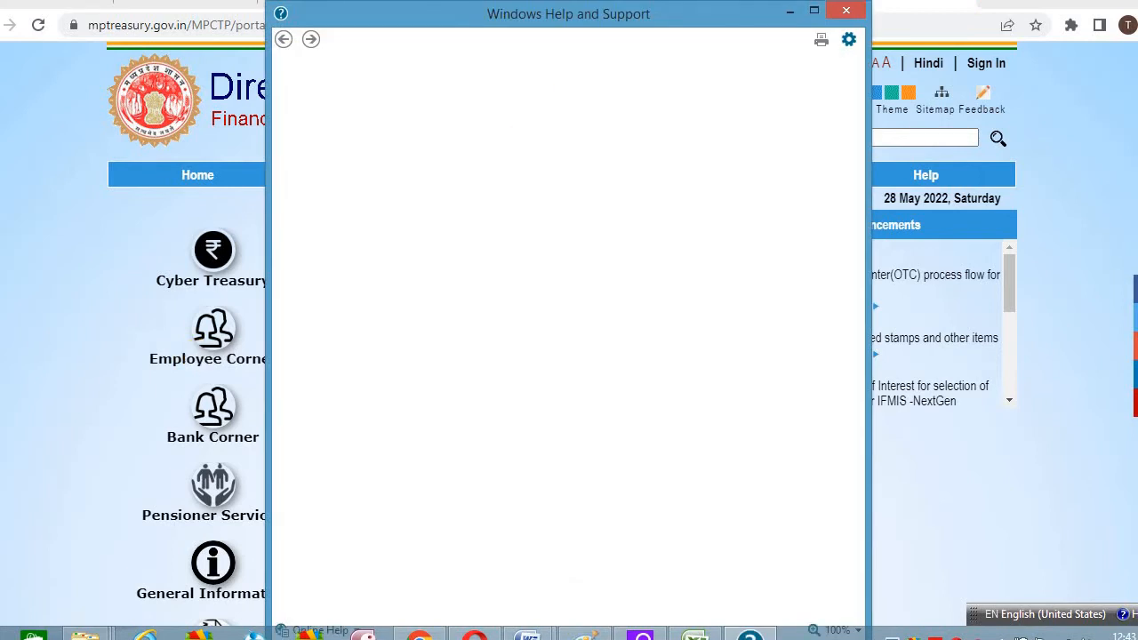
click(849, 12)
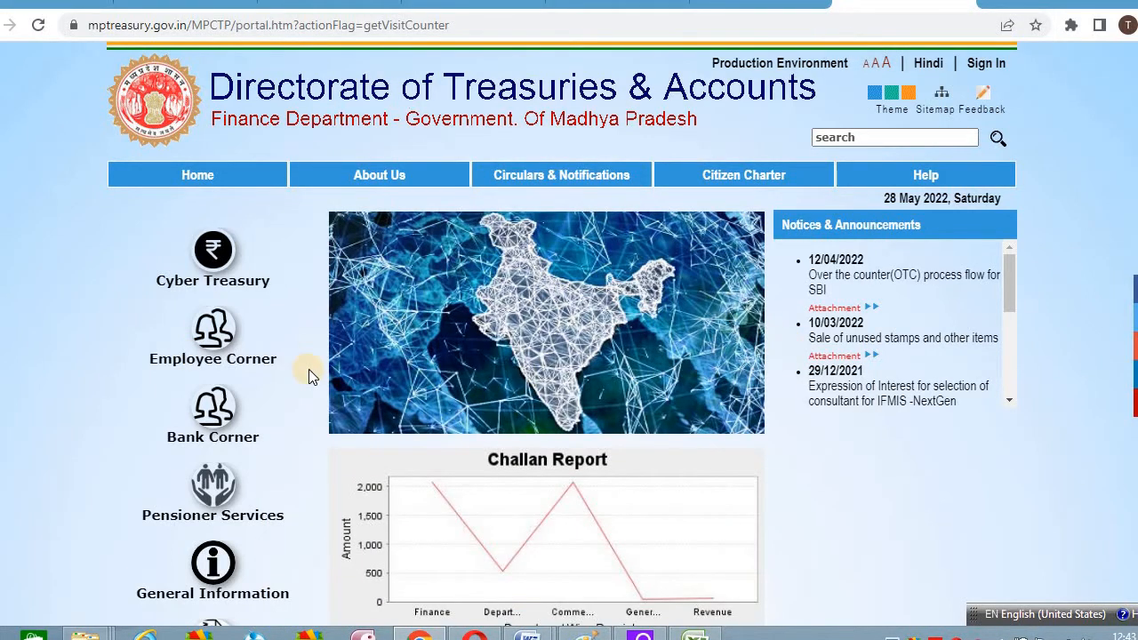
Enter Cyber Treasury as an unregistered user and open the Commercial Tax challan payment form
mouse_move(182, 278)
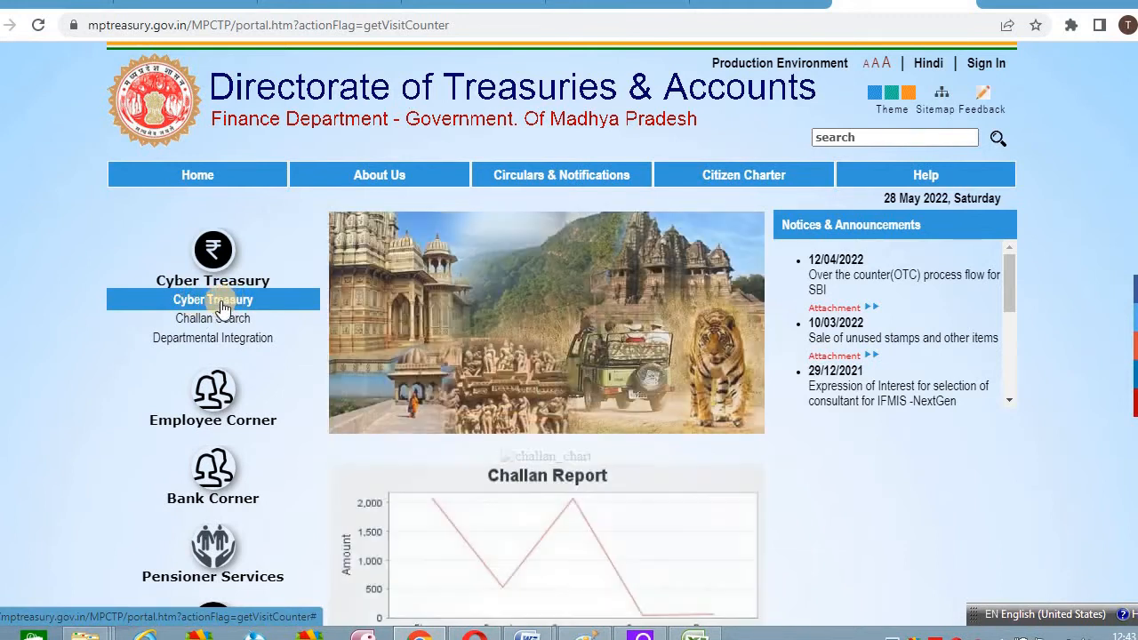
click(225, 304)
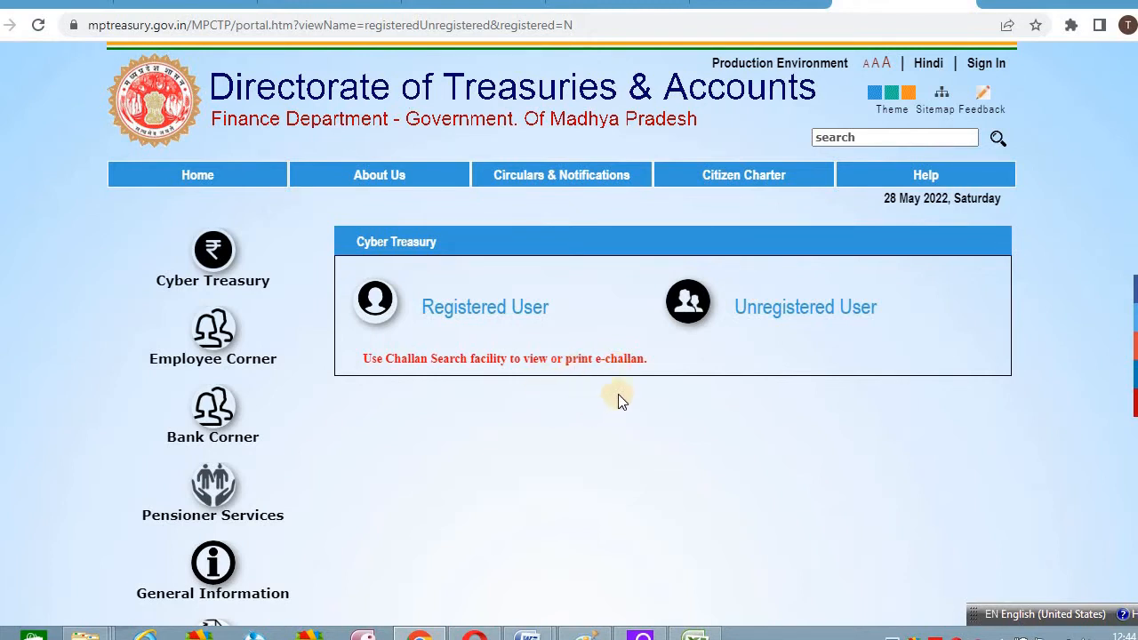
click(238, 277)
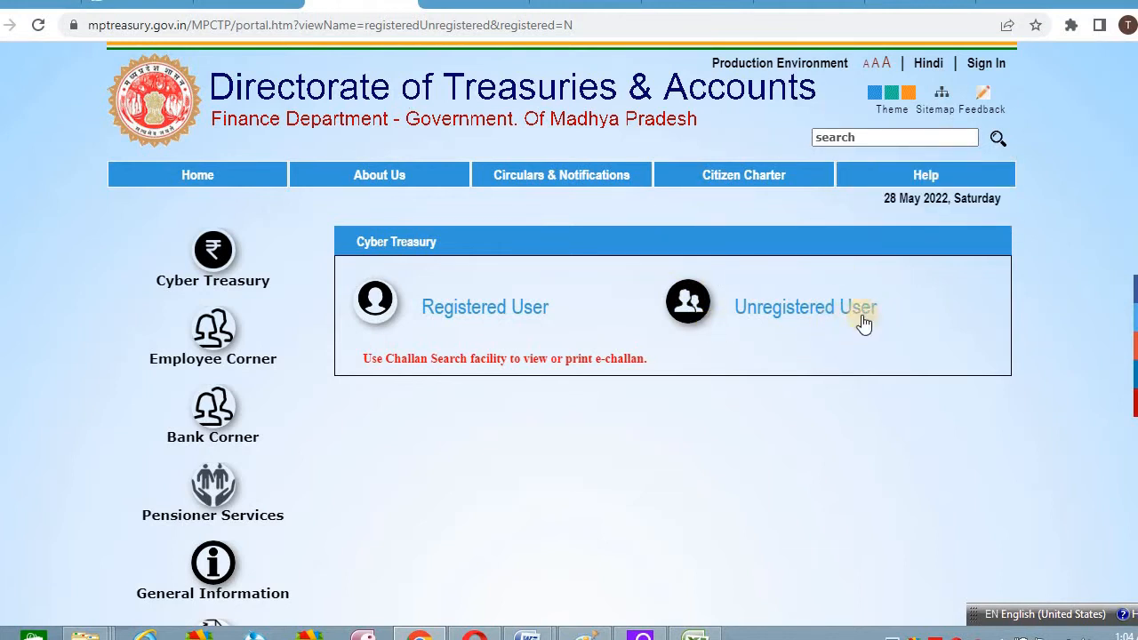
click(810, 305)
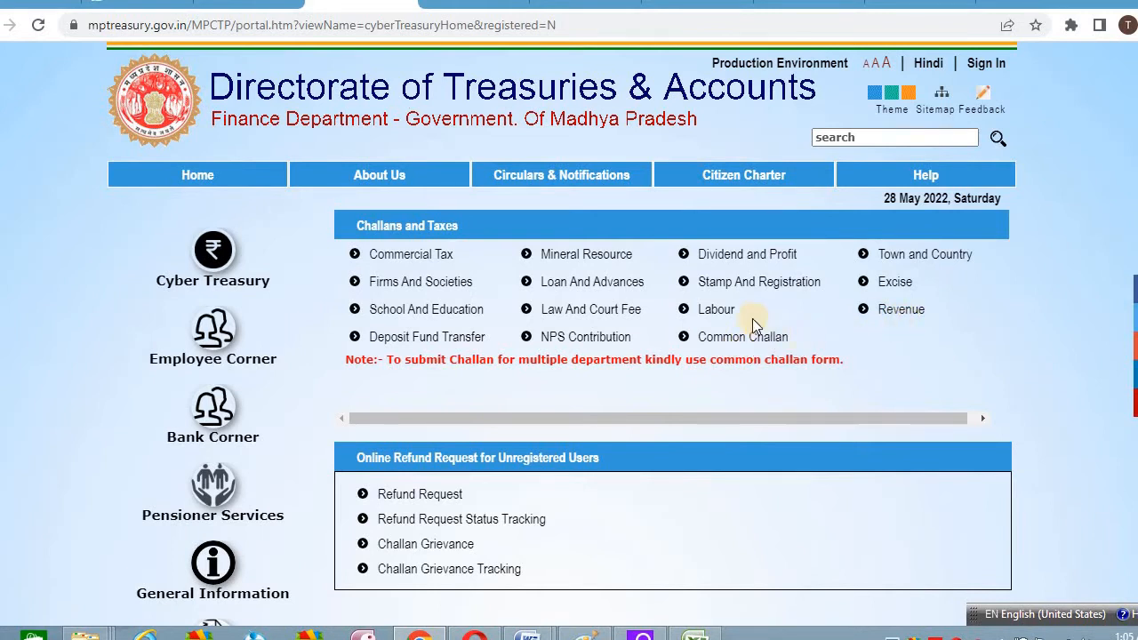
click(420, 258)
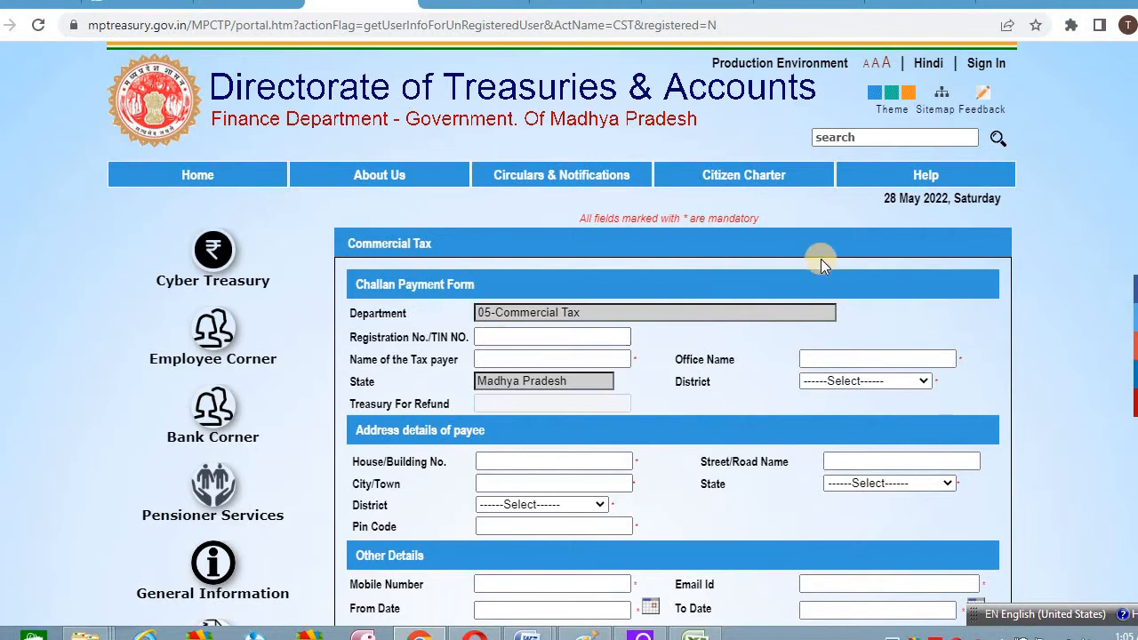
Return to the Cyber Treasury user selection and reopen the Commercial Tax form through Unregistered User
mouse_move(213, 253)
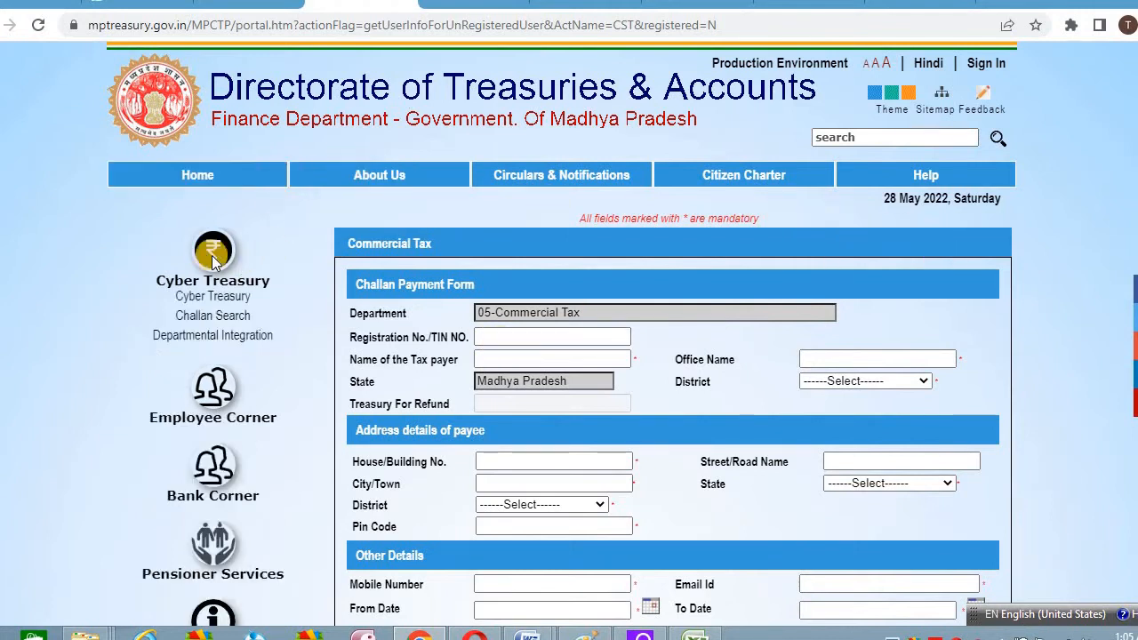
click(214, 304)
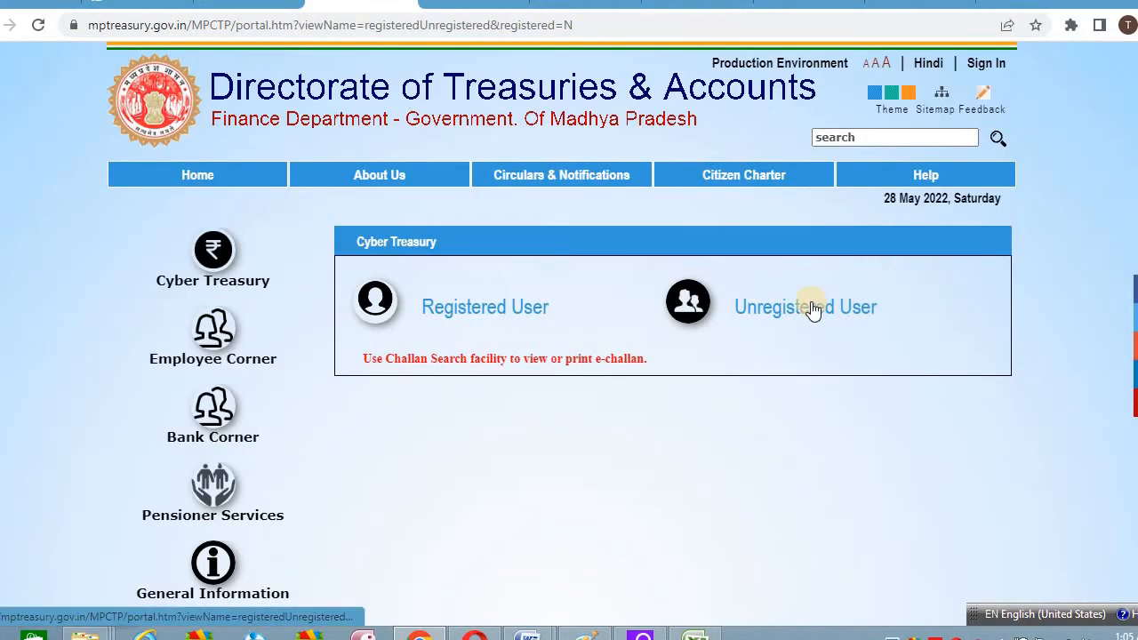
click(811, 308)
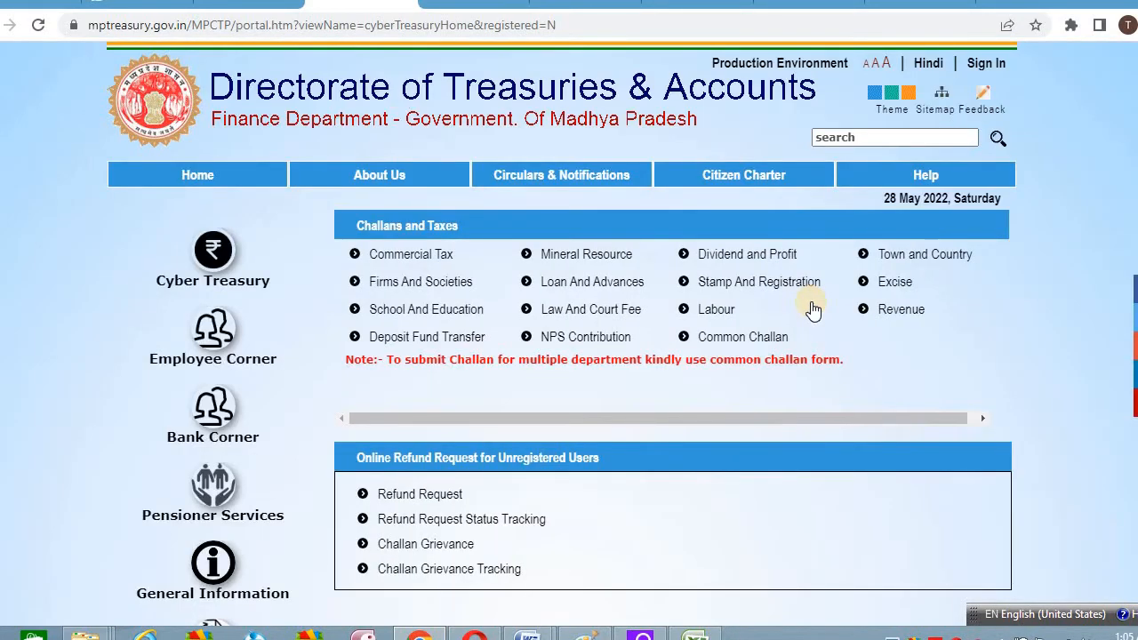
click(432, 254)
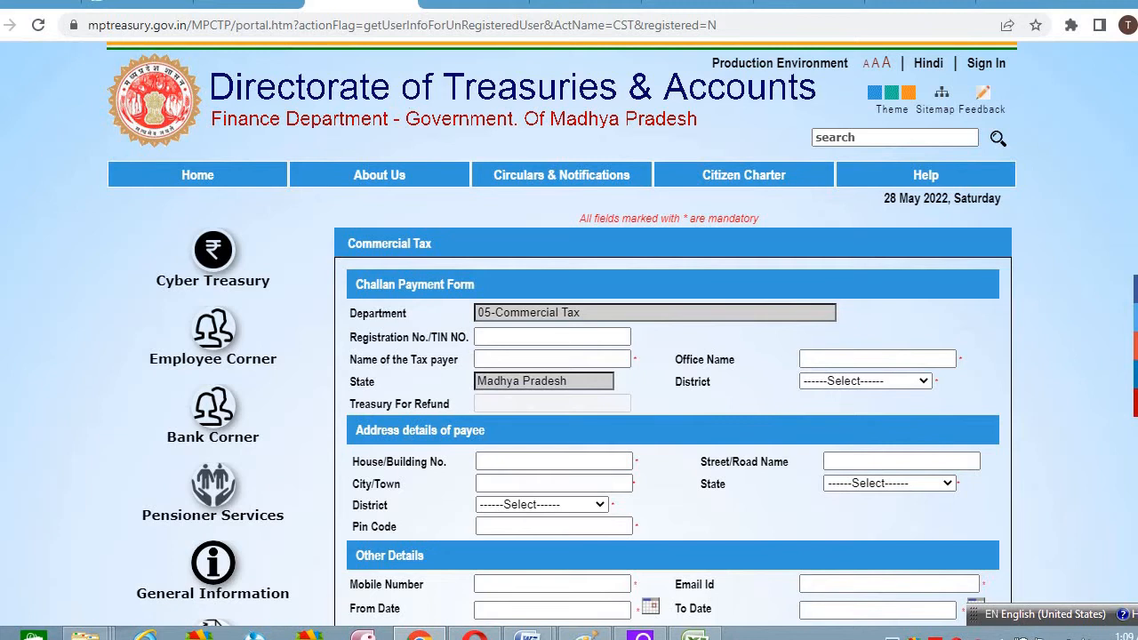
Enter the taxpayer's full name and the office name "ujjain" in the Challan Payment Form section
scroll(569, 356, down, 1)
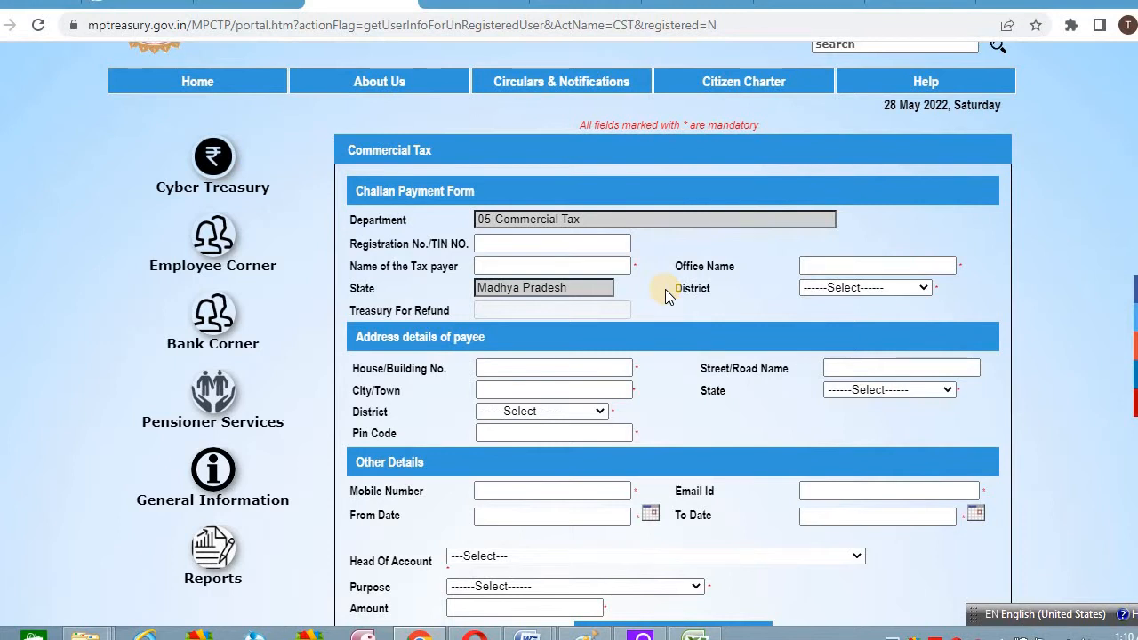
click(536, 265)
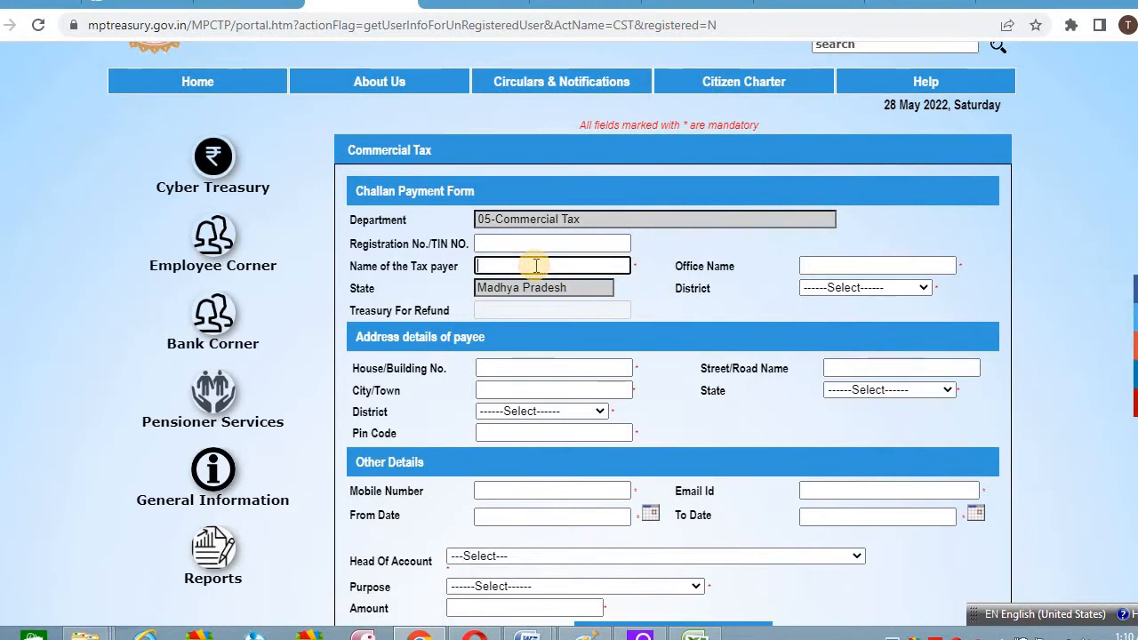
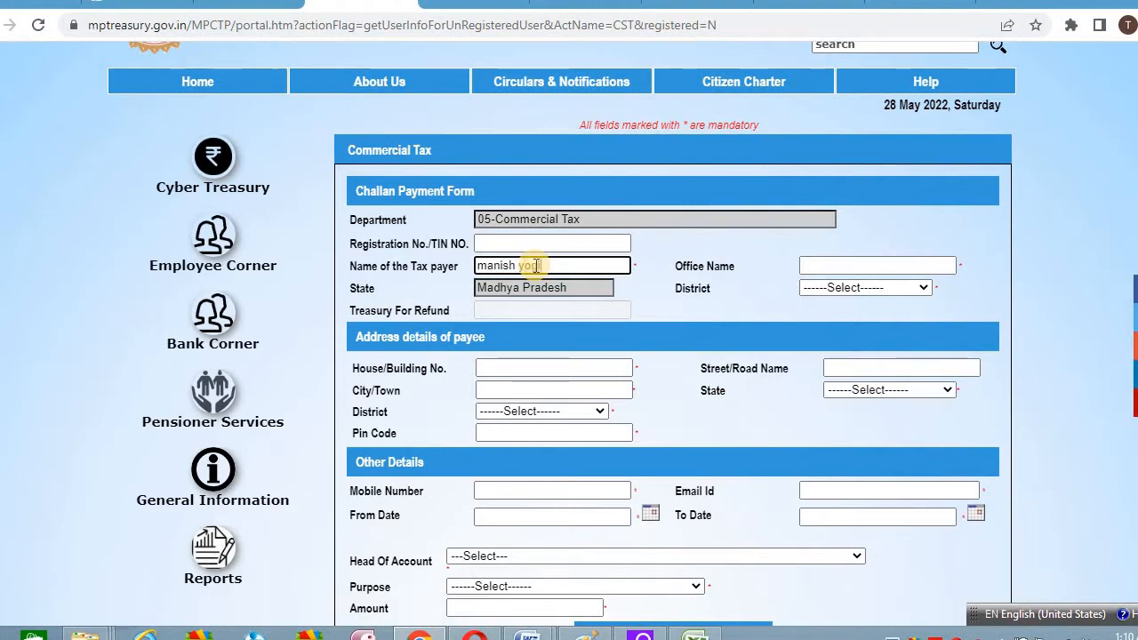
click(844, 272)
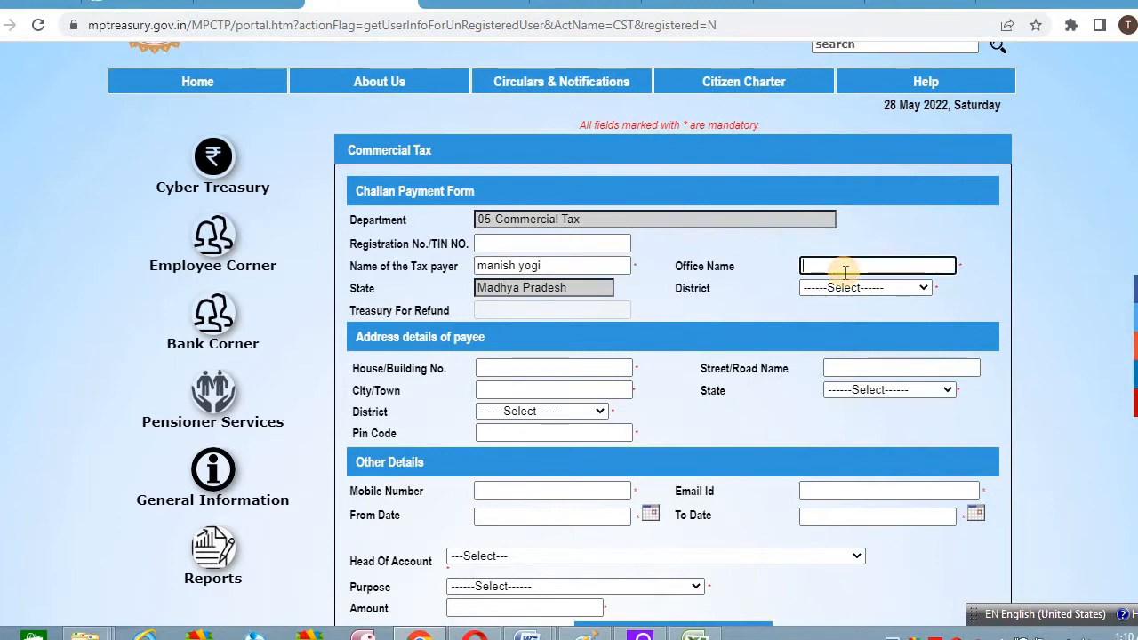
text(ujjain)
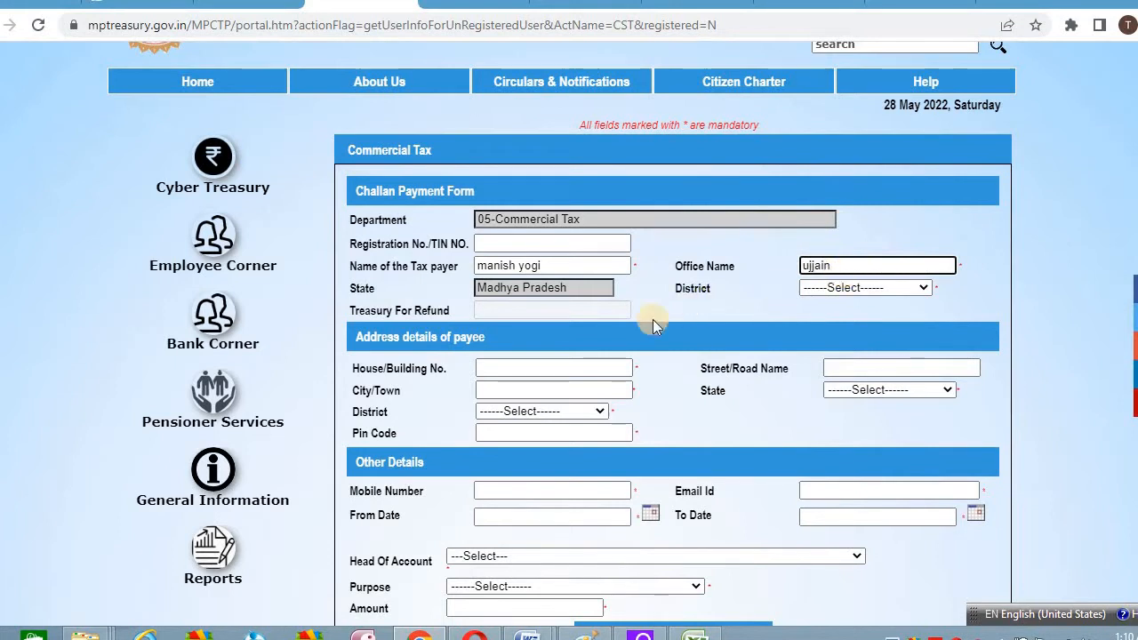
Set the district in the Challan Payment Form section to Ujjain
click(875, 289)
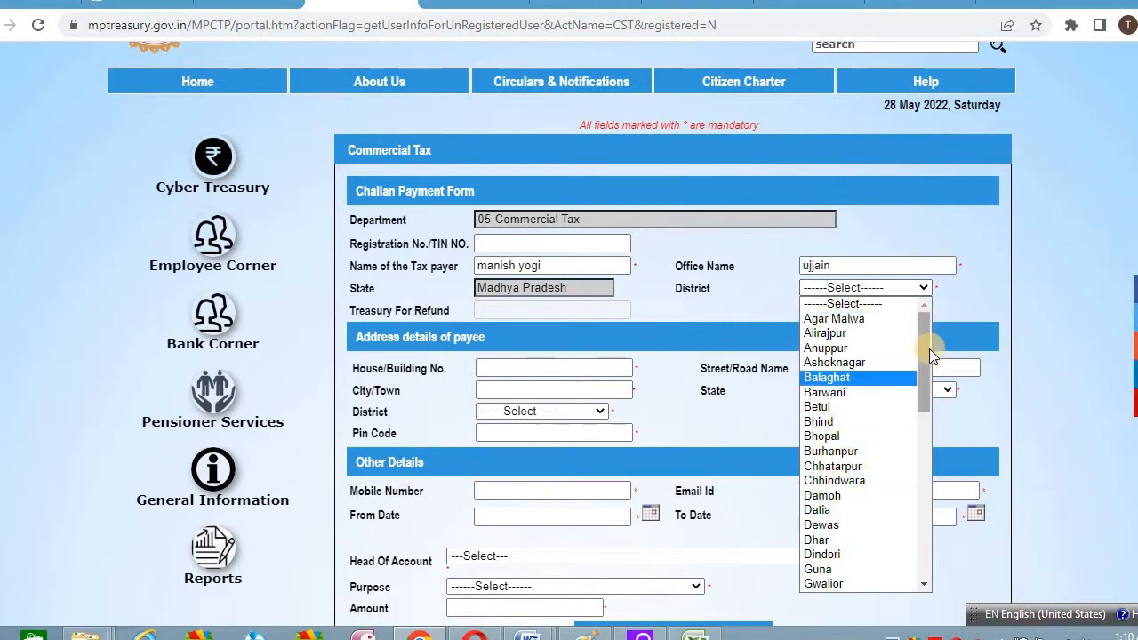
drag(926, 351, 933, 604)
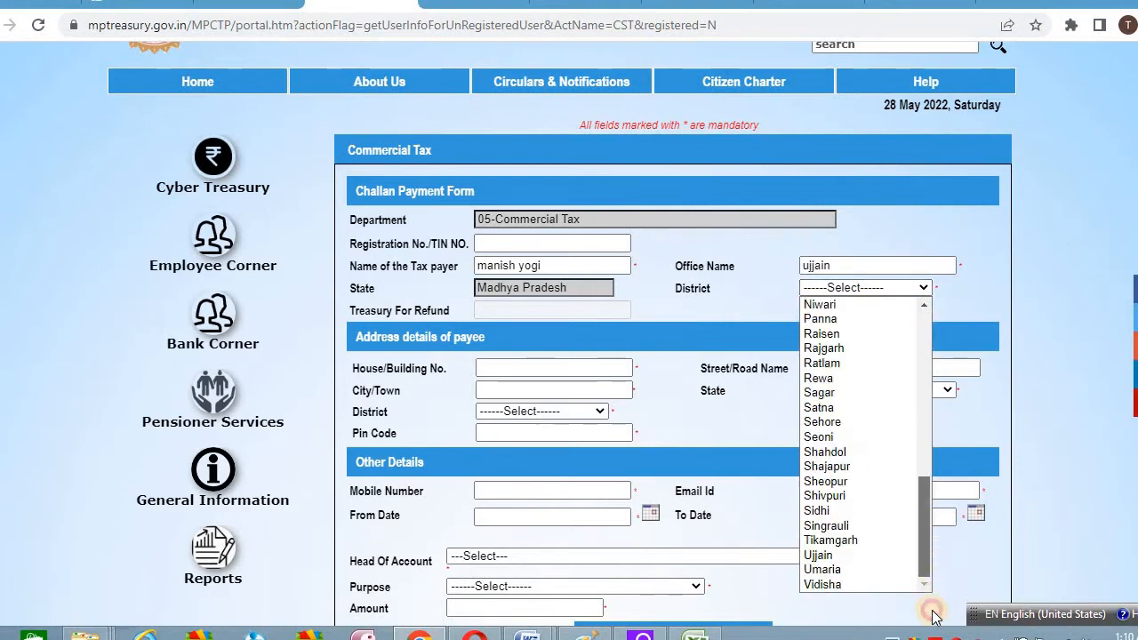
click(817, 554)
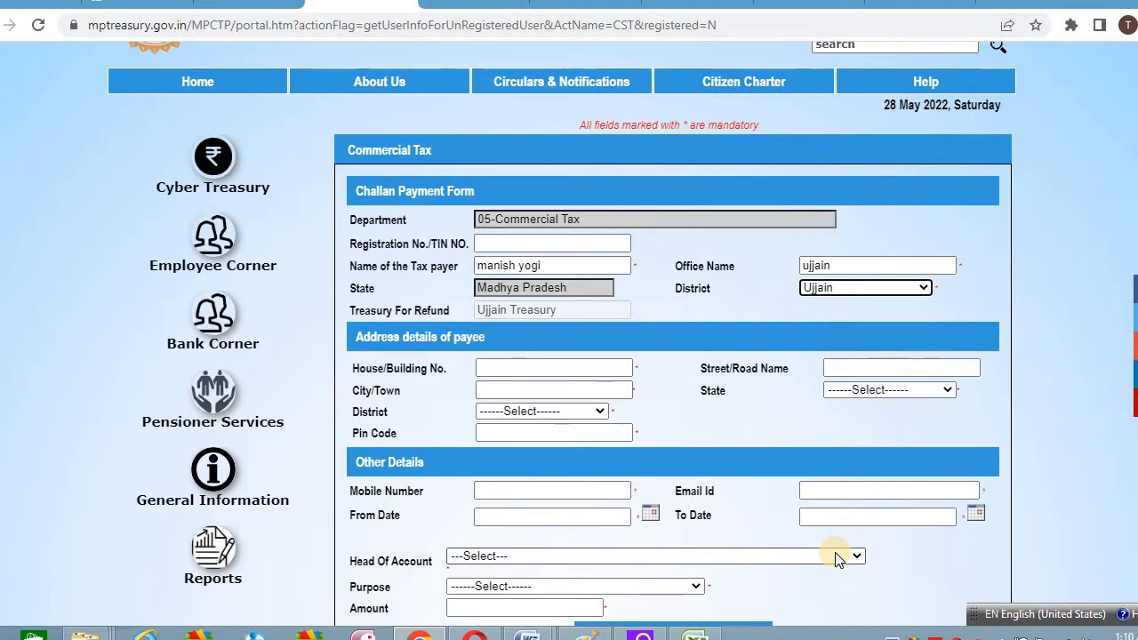
click(723, 295)
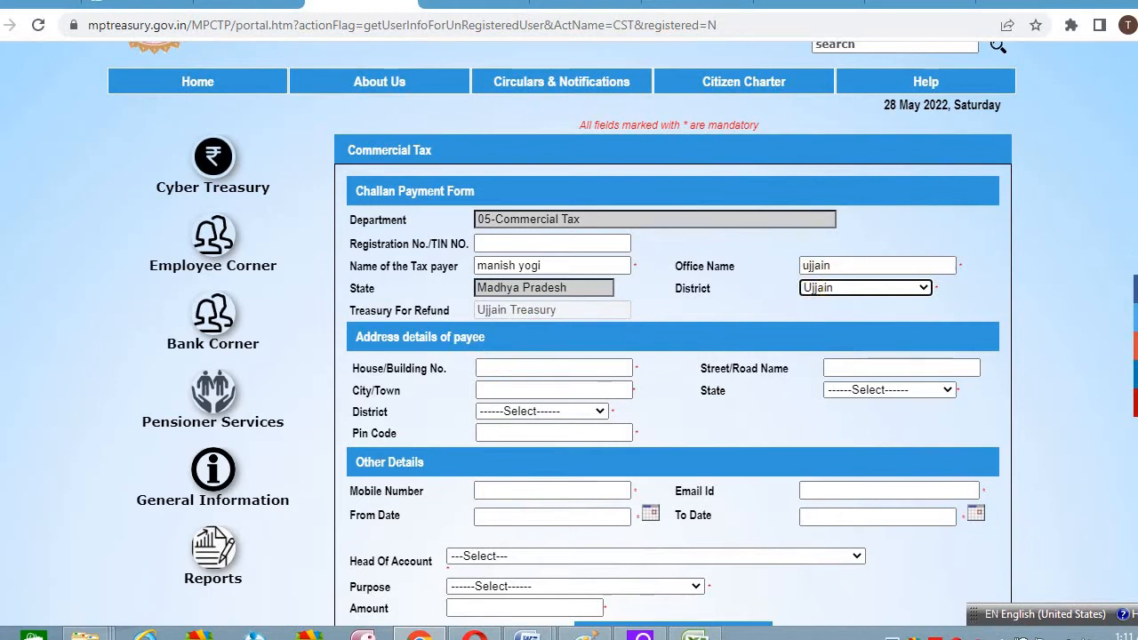
Fill in the payee's house number, street name and city in the address details
scroll(673, 355, down, 1)
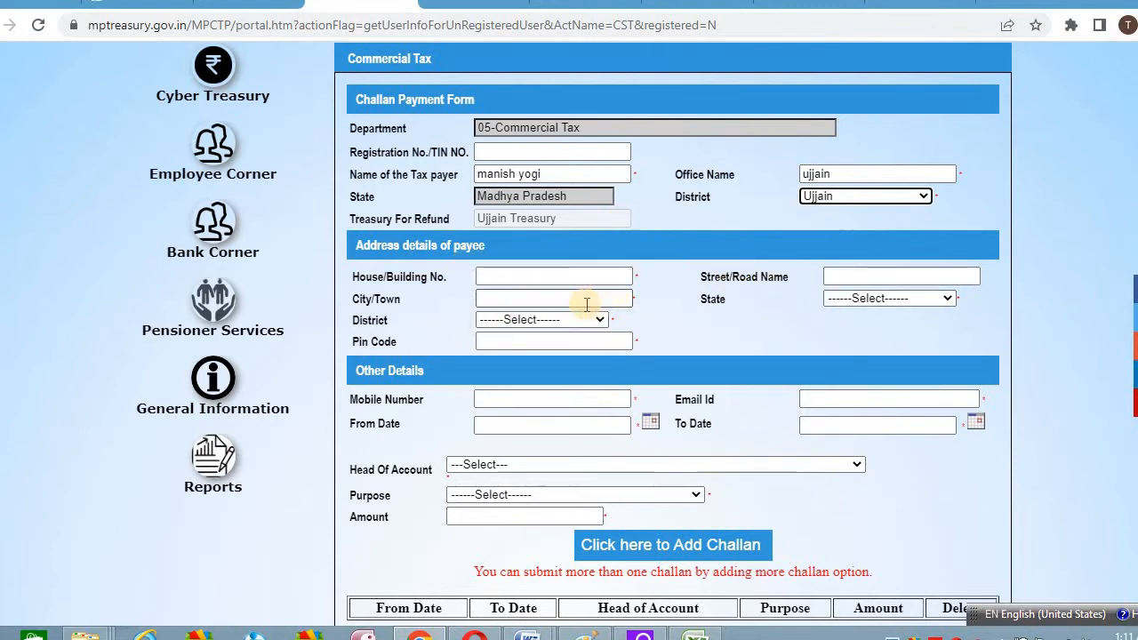
click(803, 175)
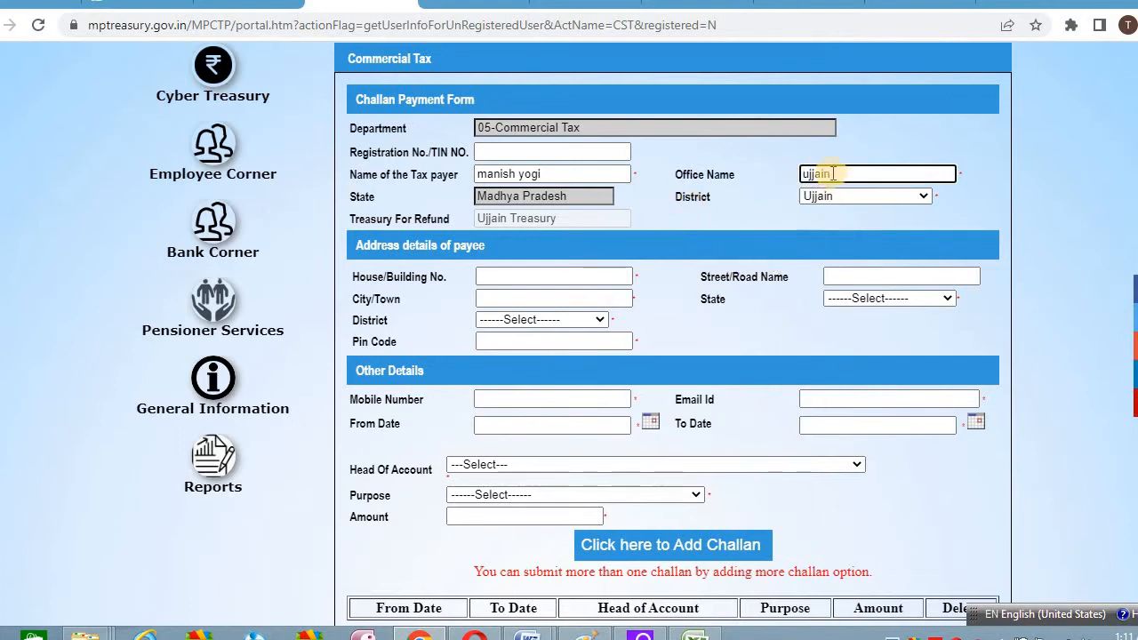
click(497, 277)
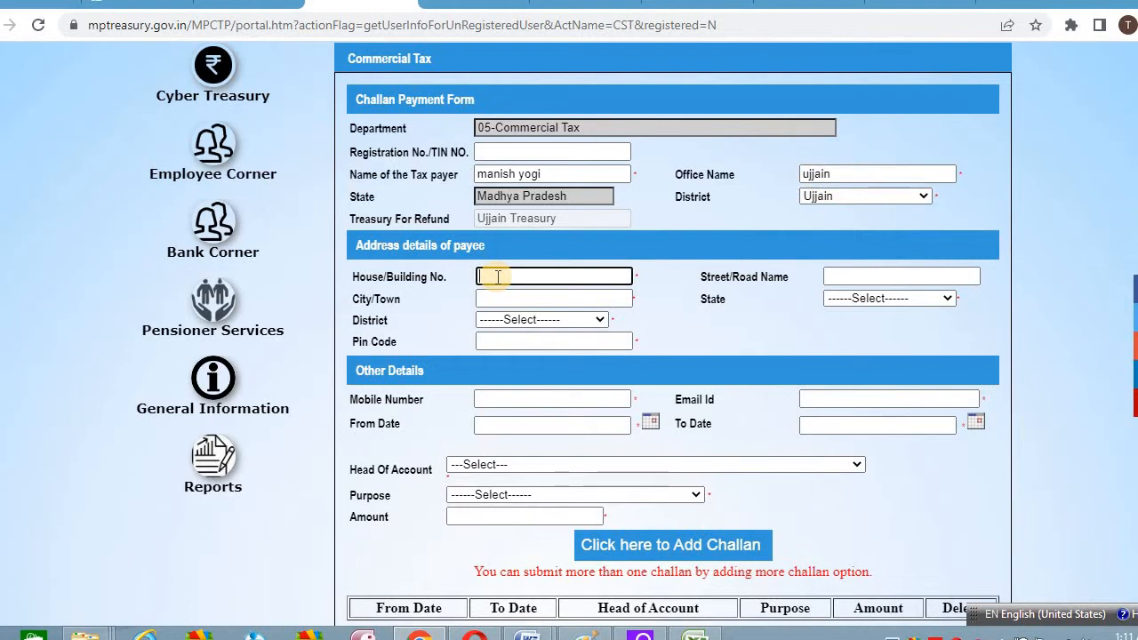
text(41)
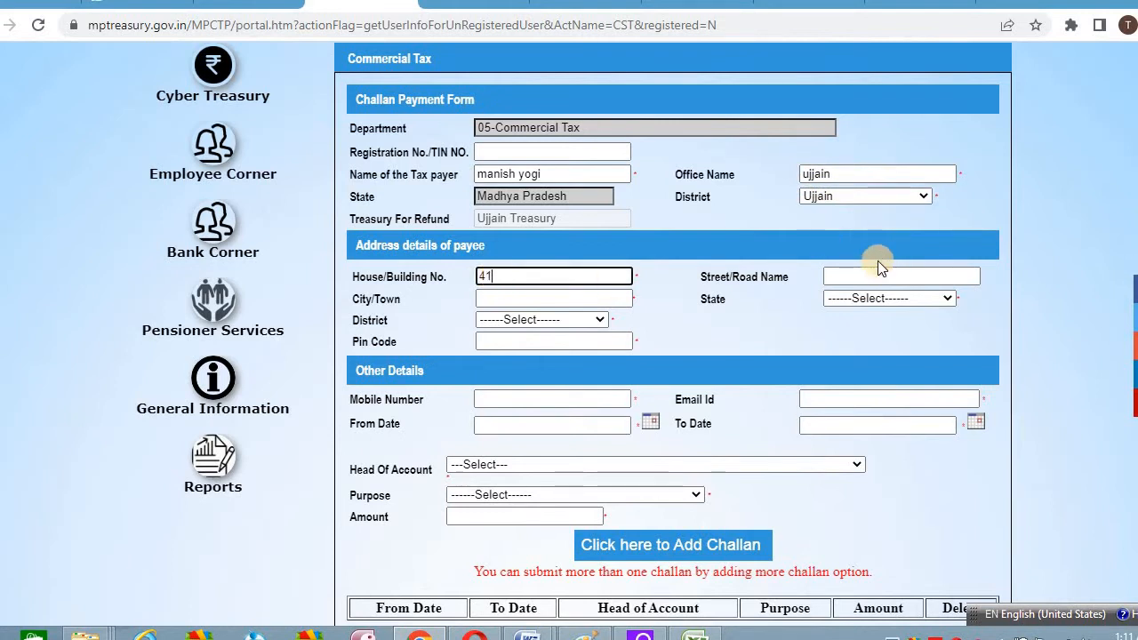
click(877, 260)
click(858, 271)
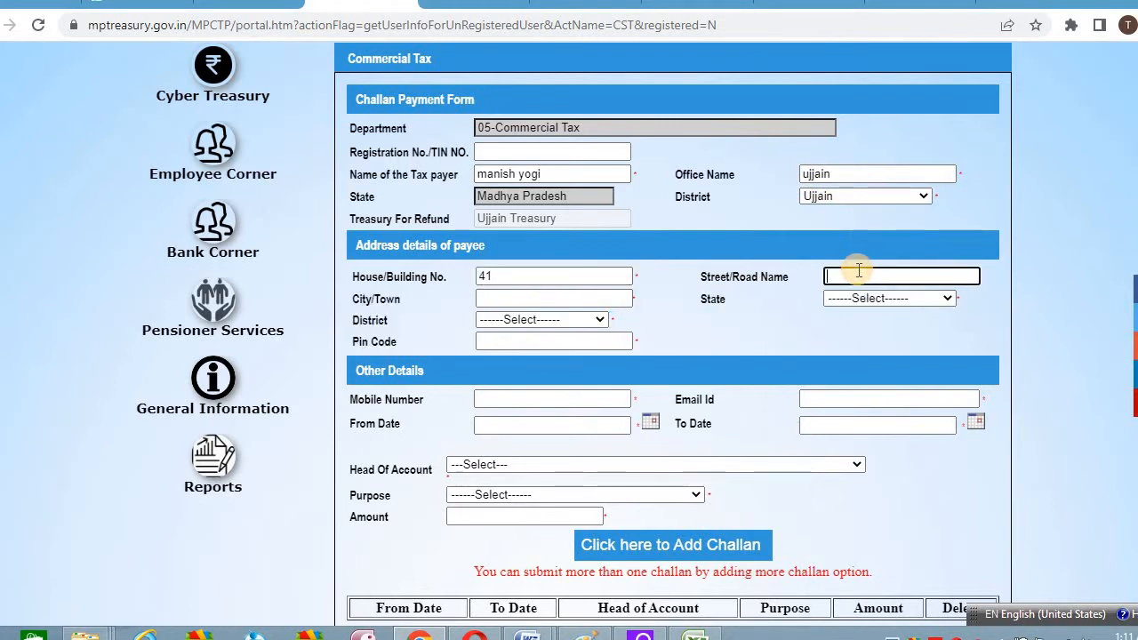
text(abc)
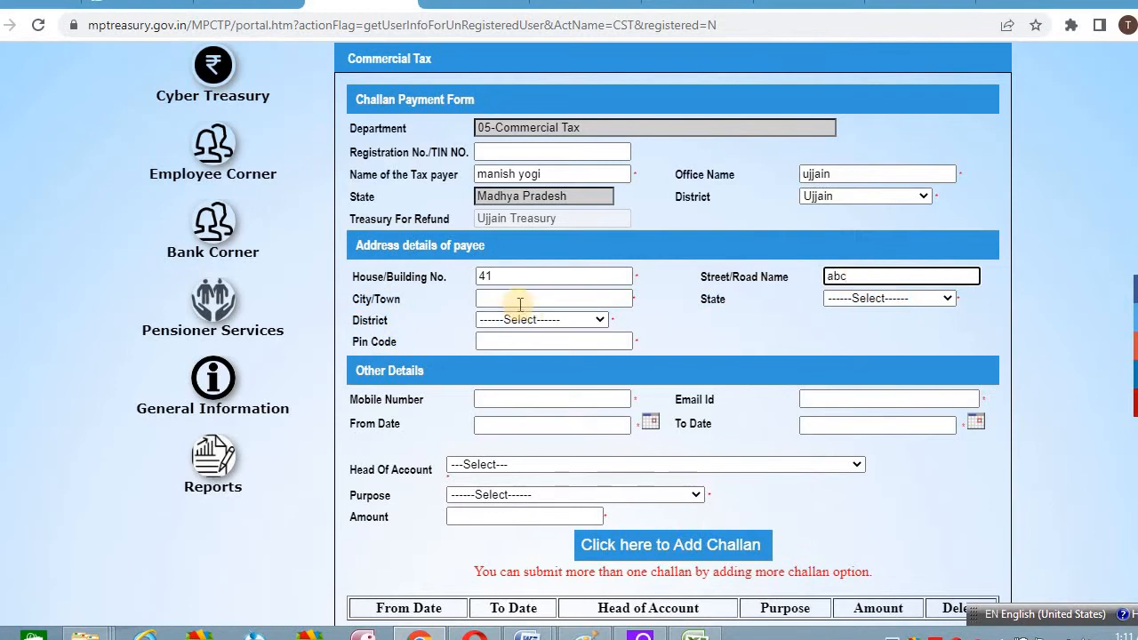
click(524, 301)
text(ujjain)
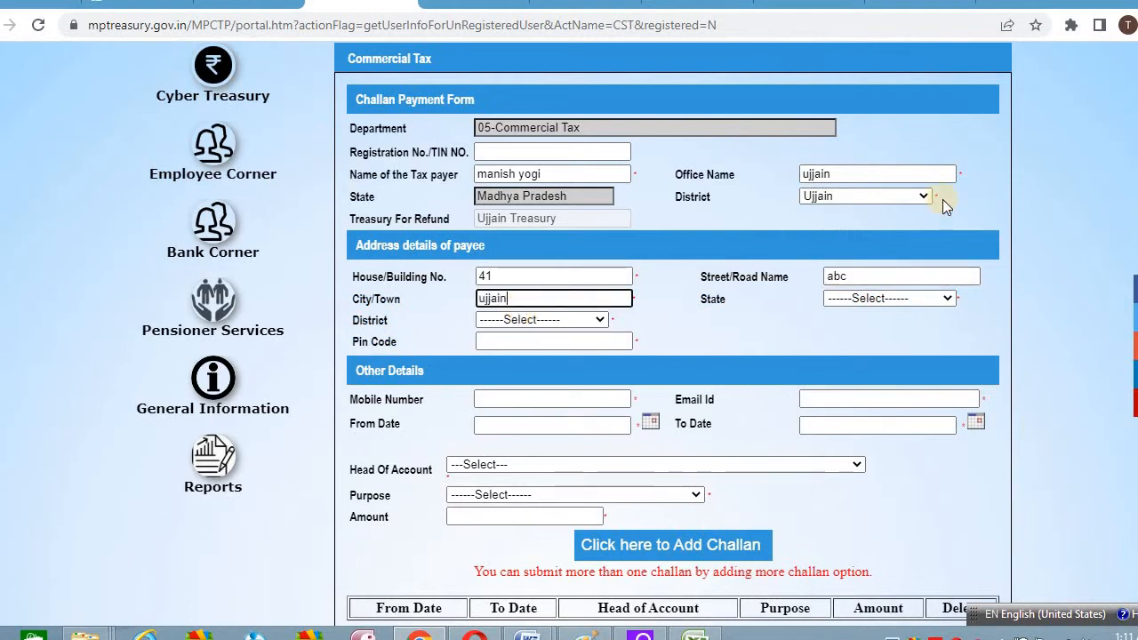
Complete the payee's address details with state Madhya Pradesh, district Ujjain and the postal pin code
click(871, 301)
key(m)
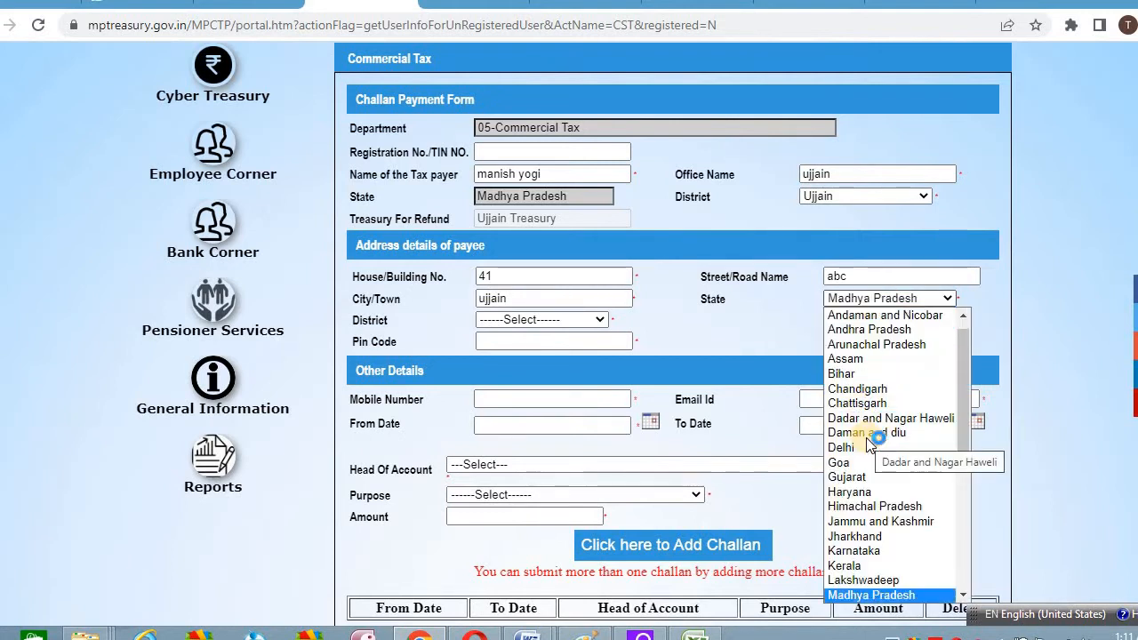
click(843, 594)
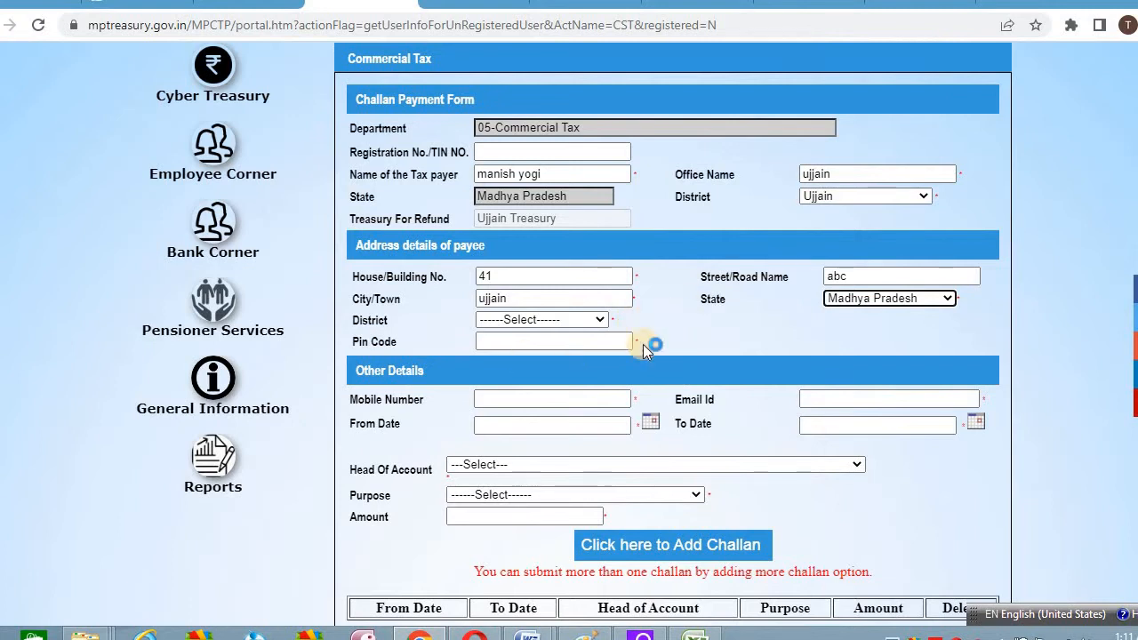
click(600, 322)
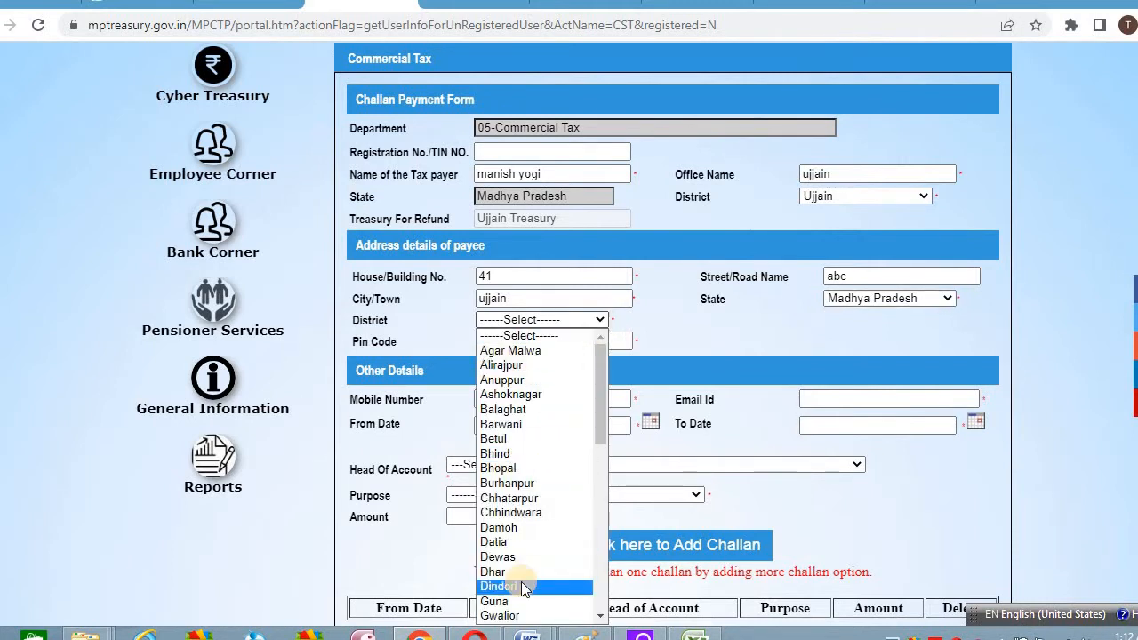
text(u)
key(Return)
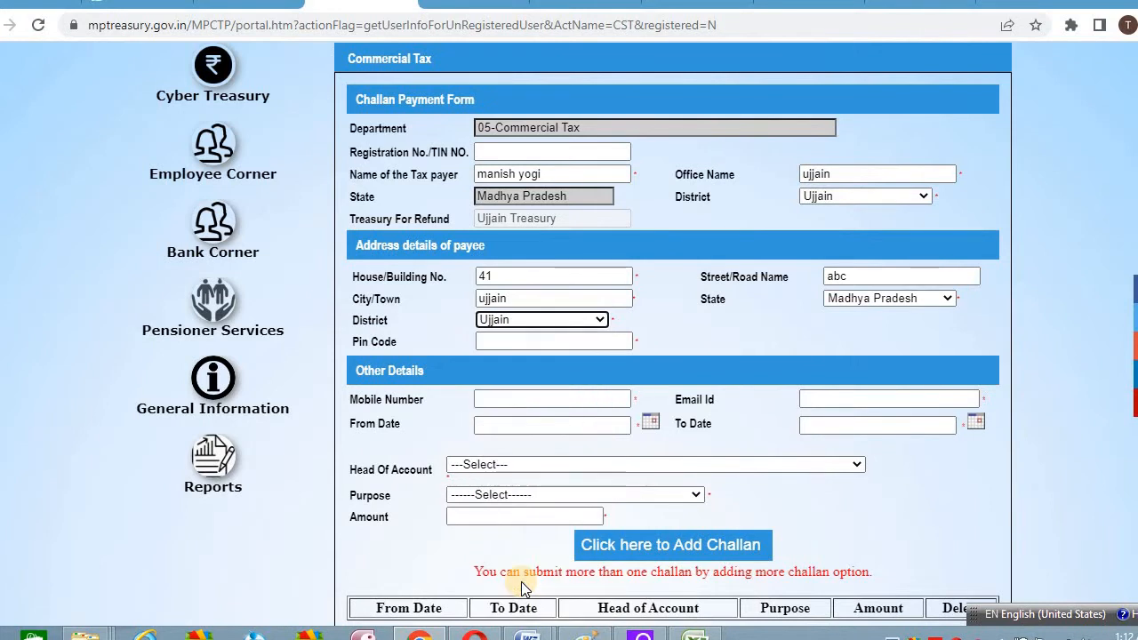
click(560, 343)
text(456010)
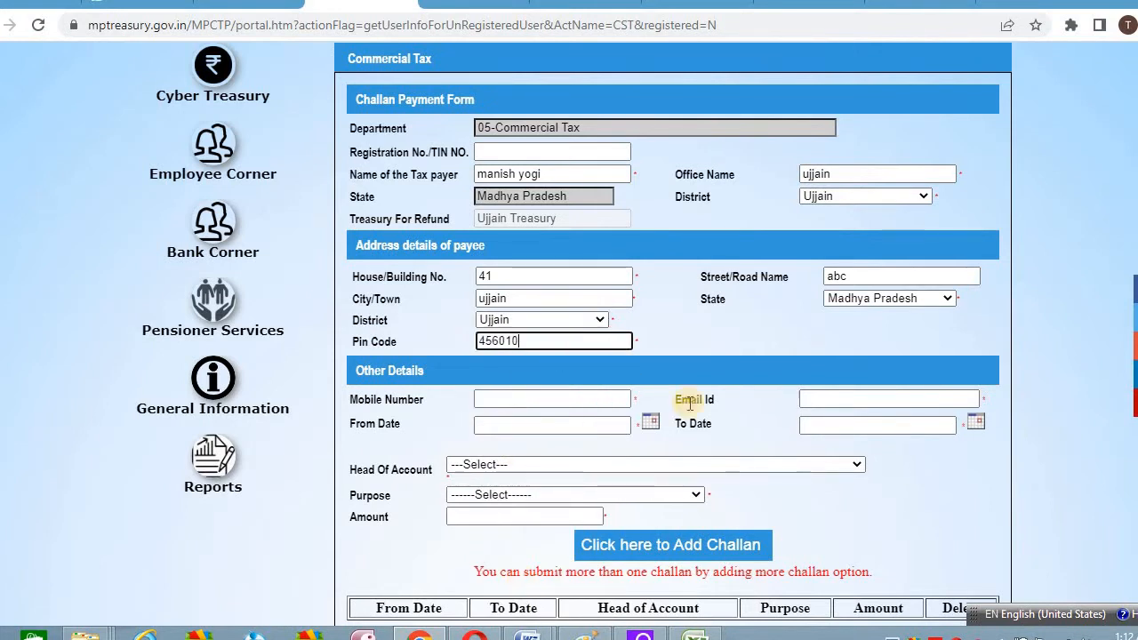
Enter the taxpayer's mobile number and email address in the Other Details section
click(565, 406)
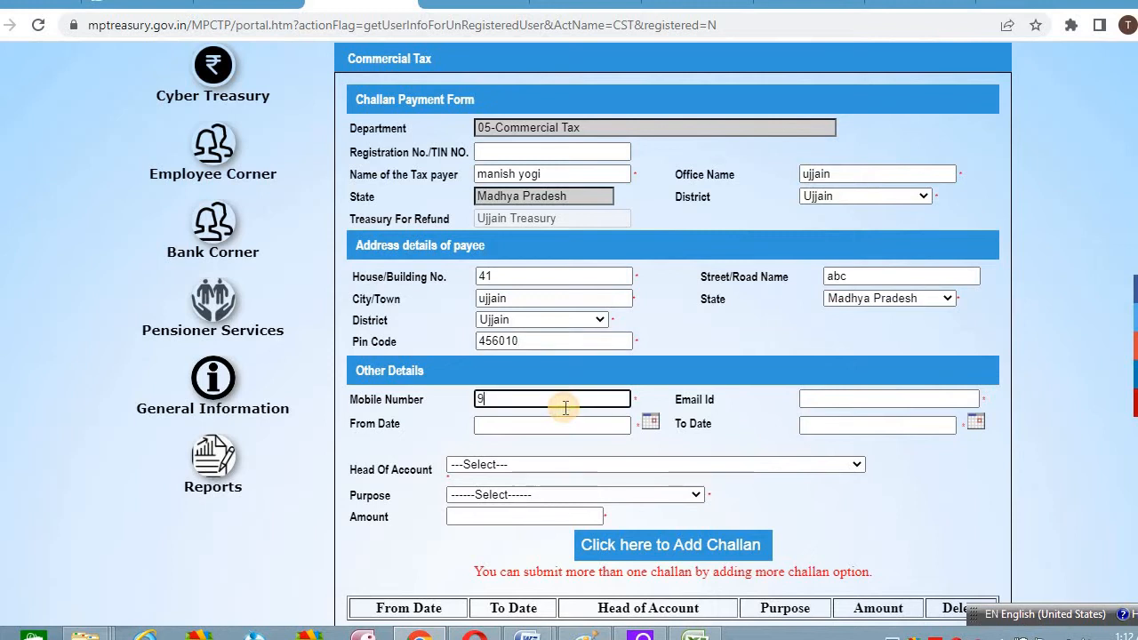
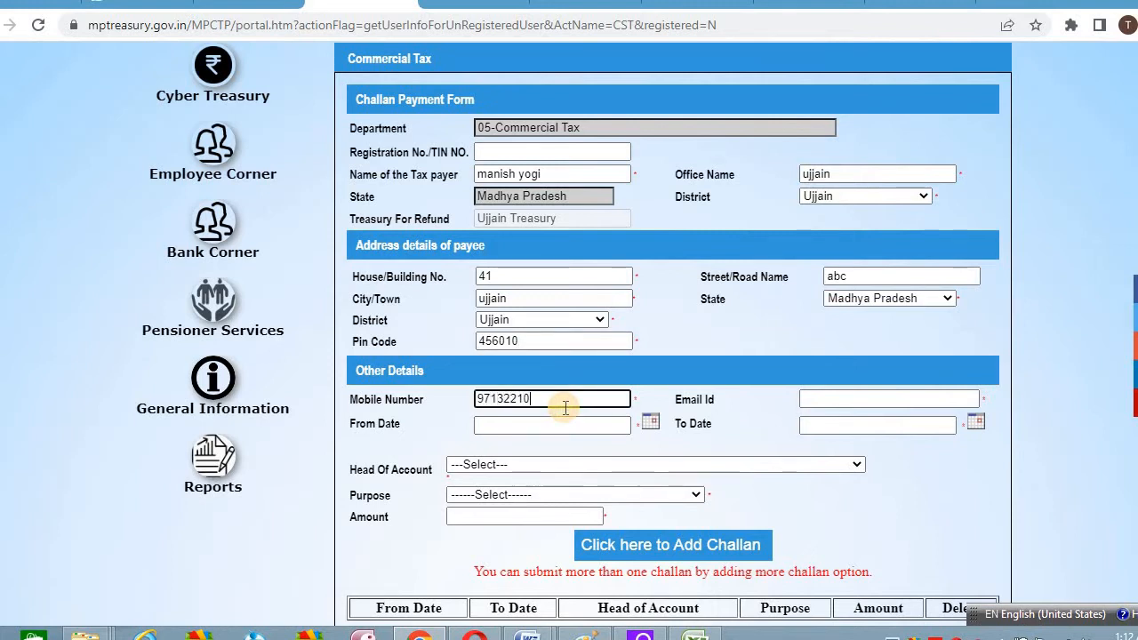
click(861, 402)
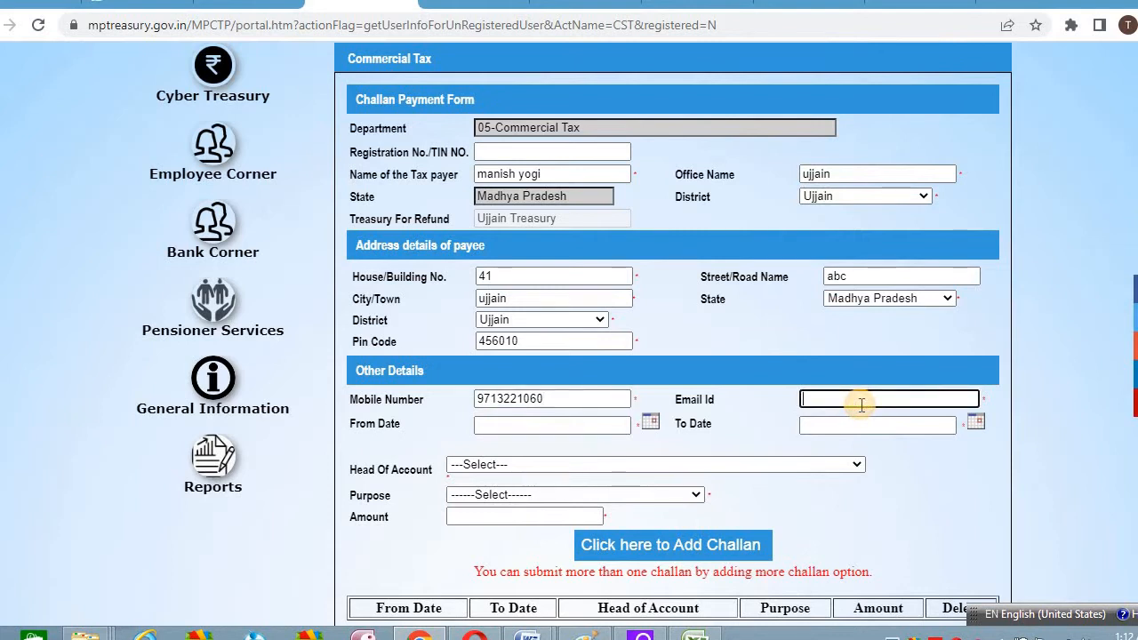
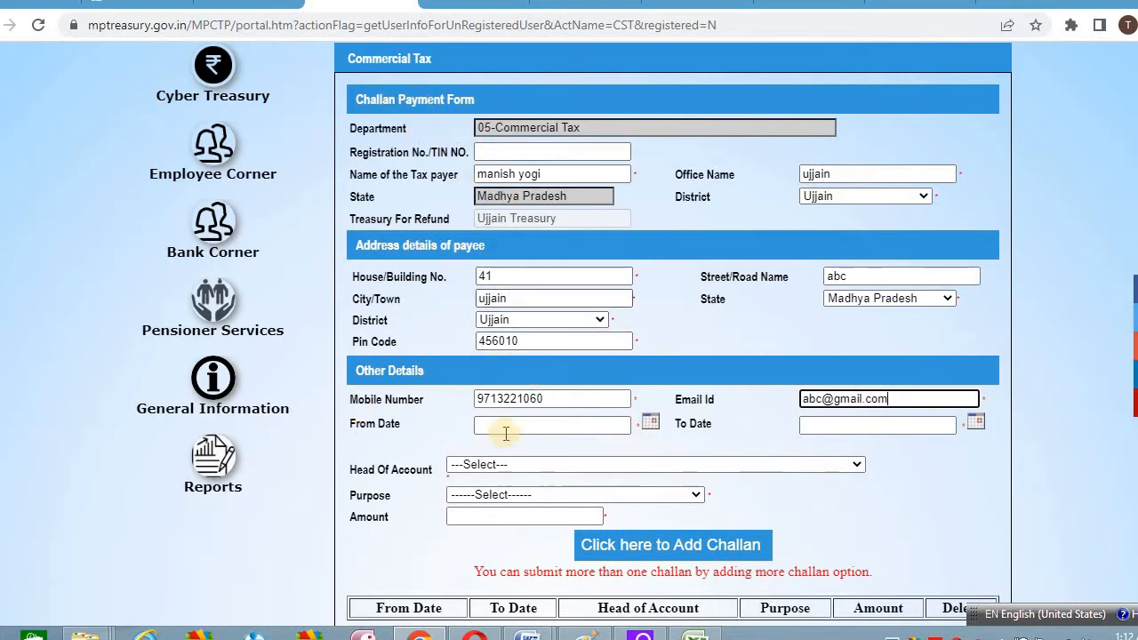
Set the challan period from 01/05/2021 to 14/05/2022 in the Other Details section
click(647, 429)
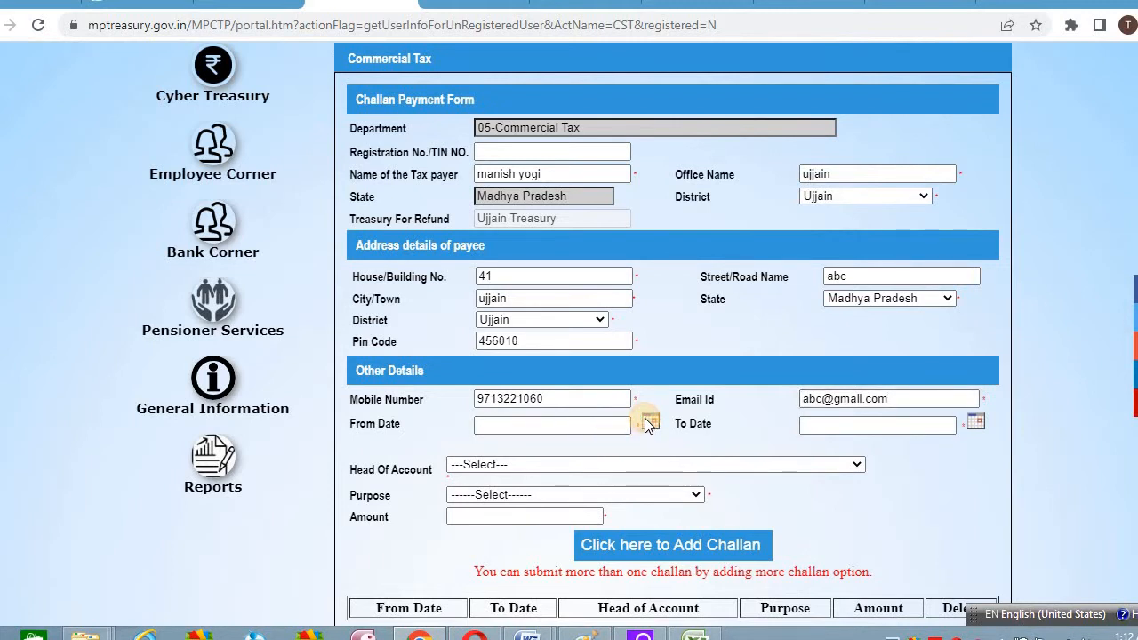
click(649, 423)
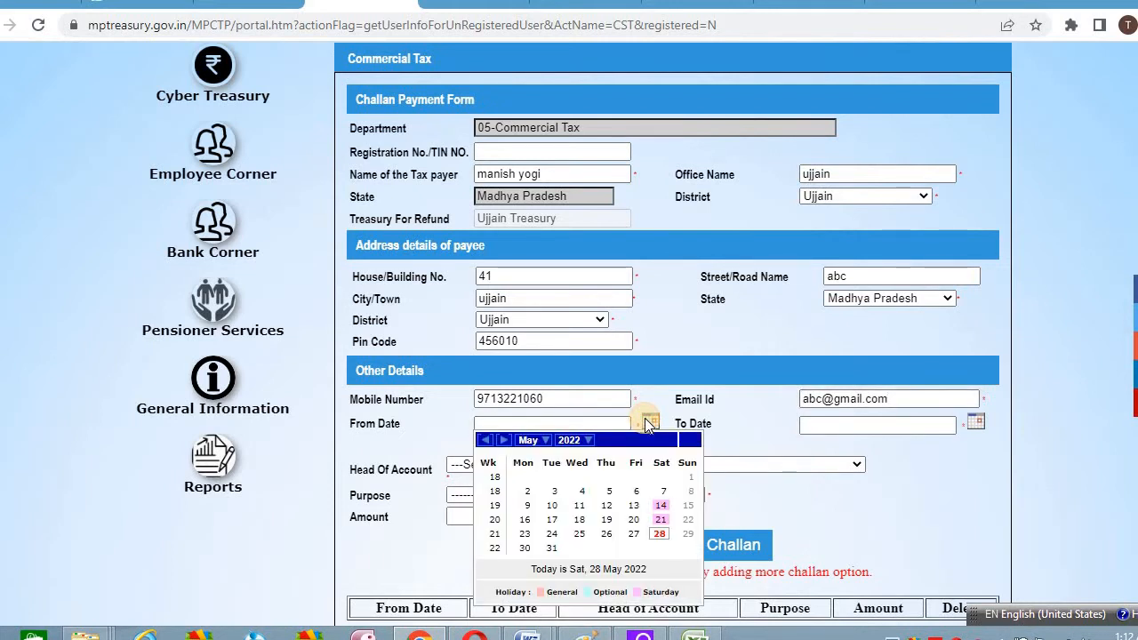
click(587, 441)
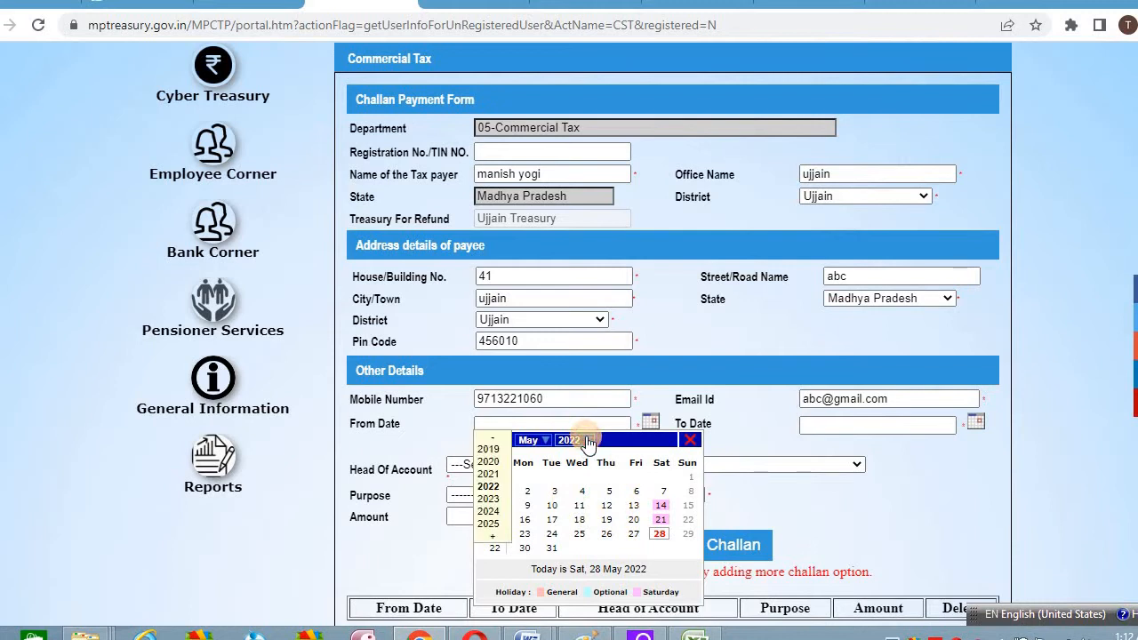
click(496, 476)
click(663, 478)
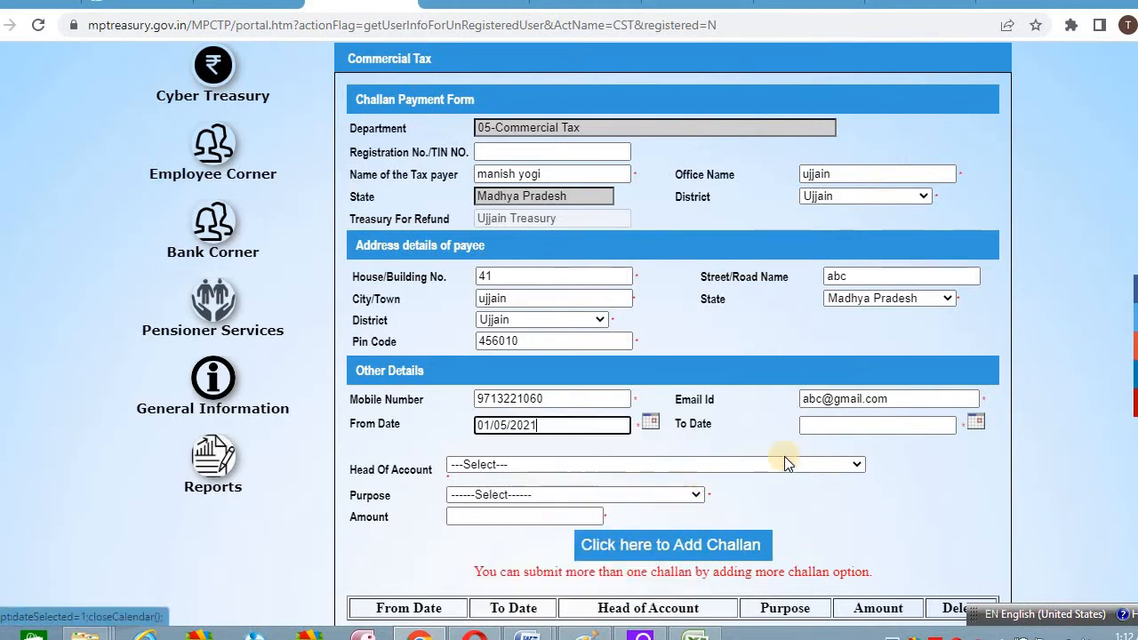
click(974, 425)
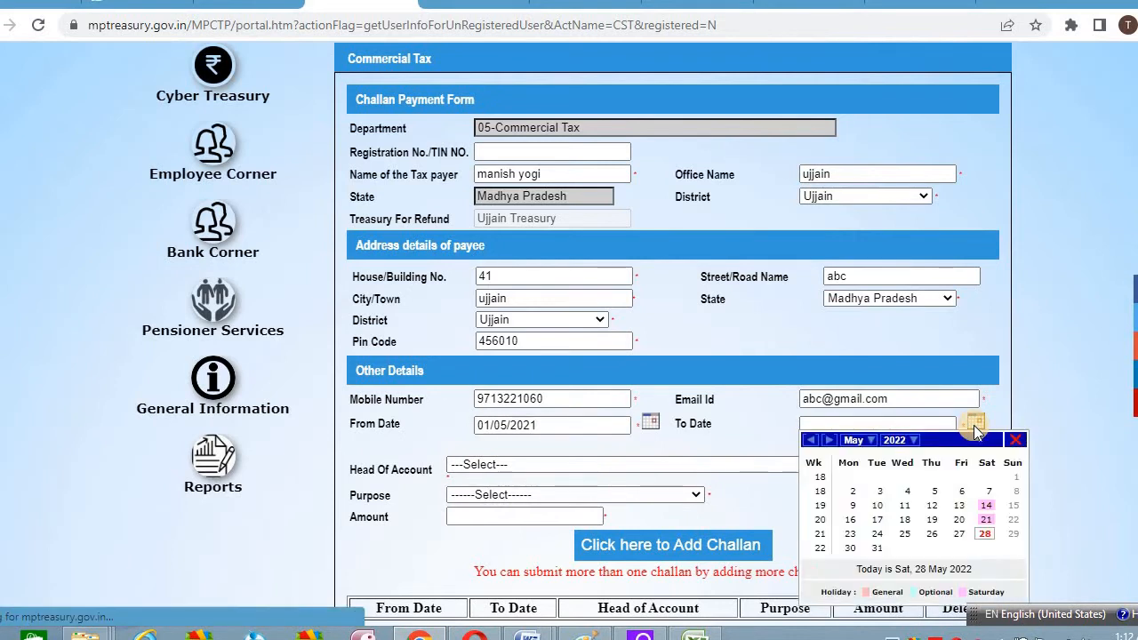
click(981, 512)
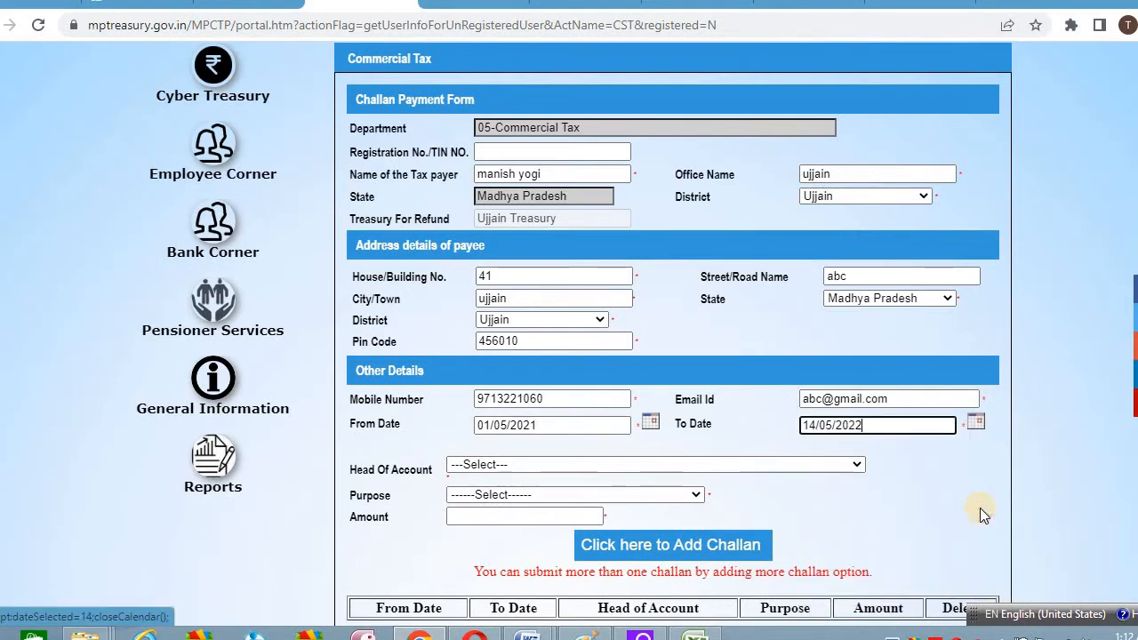
click(658, 467)
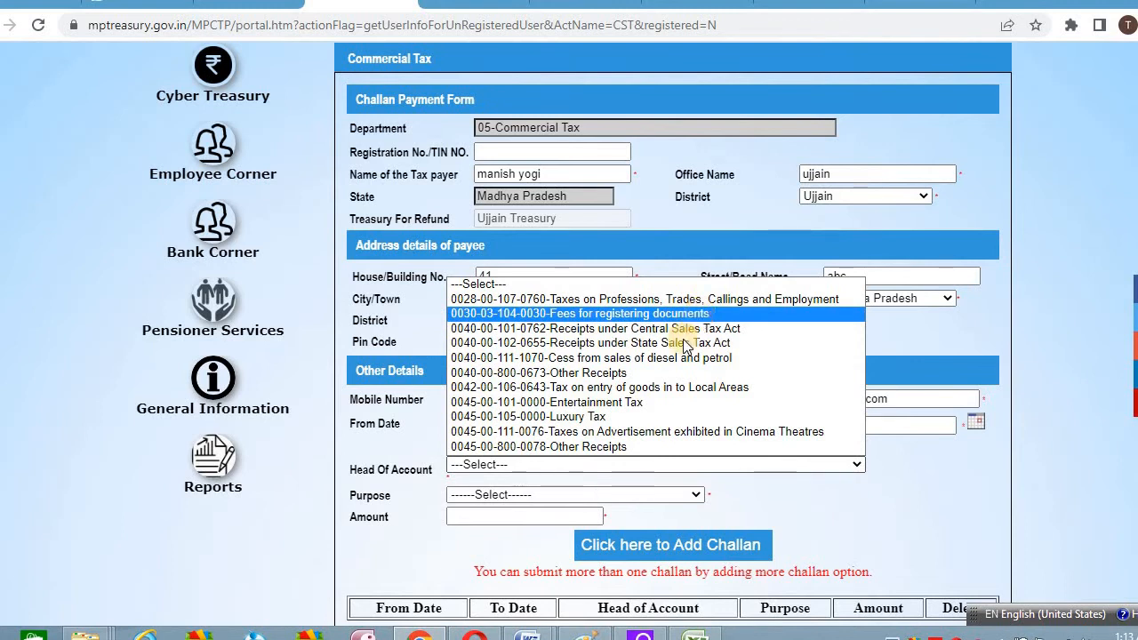
click(627, 402)
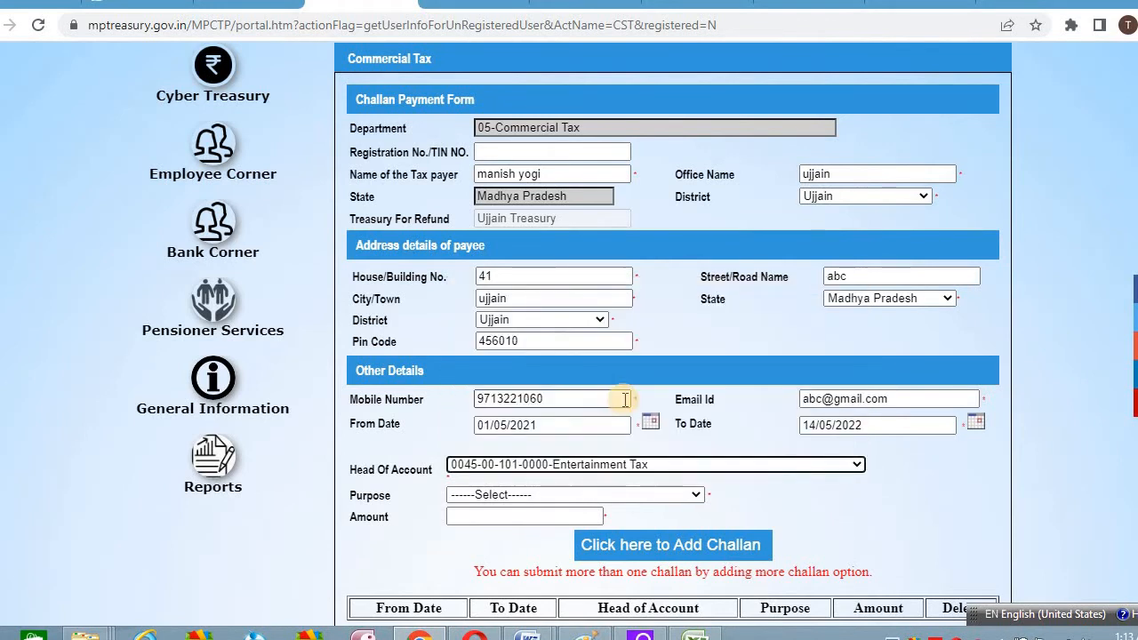
click(660, 489)
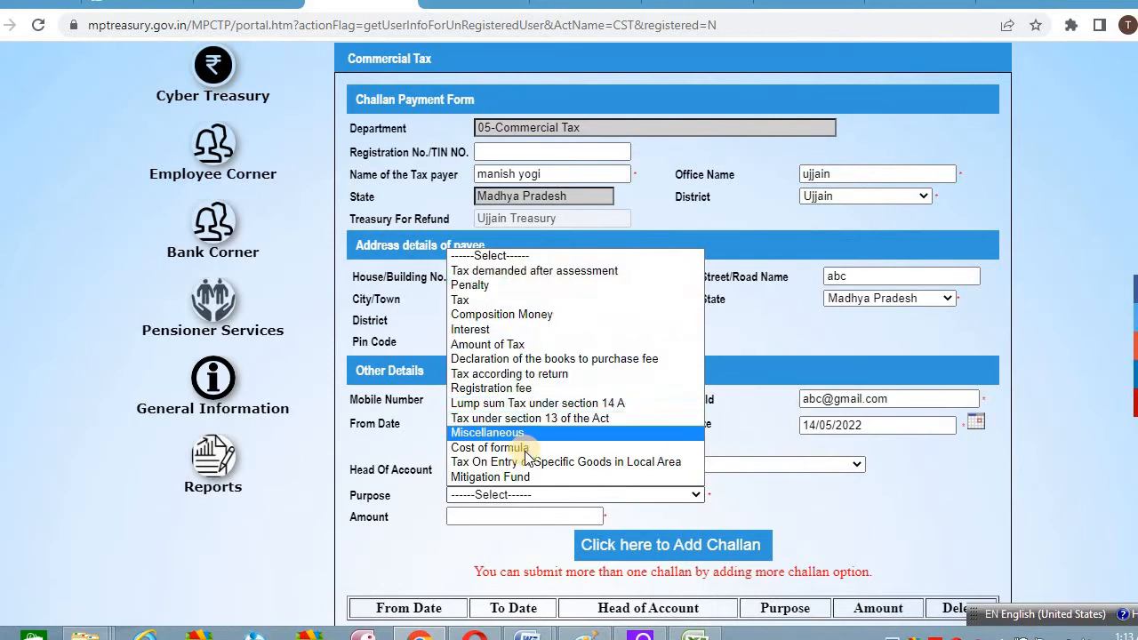
click(573, 276)
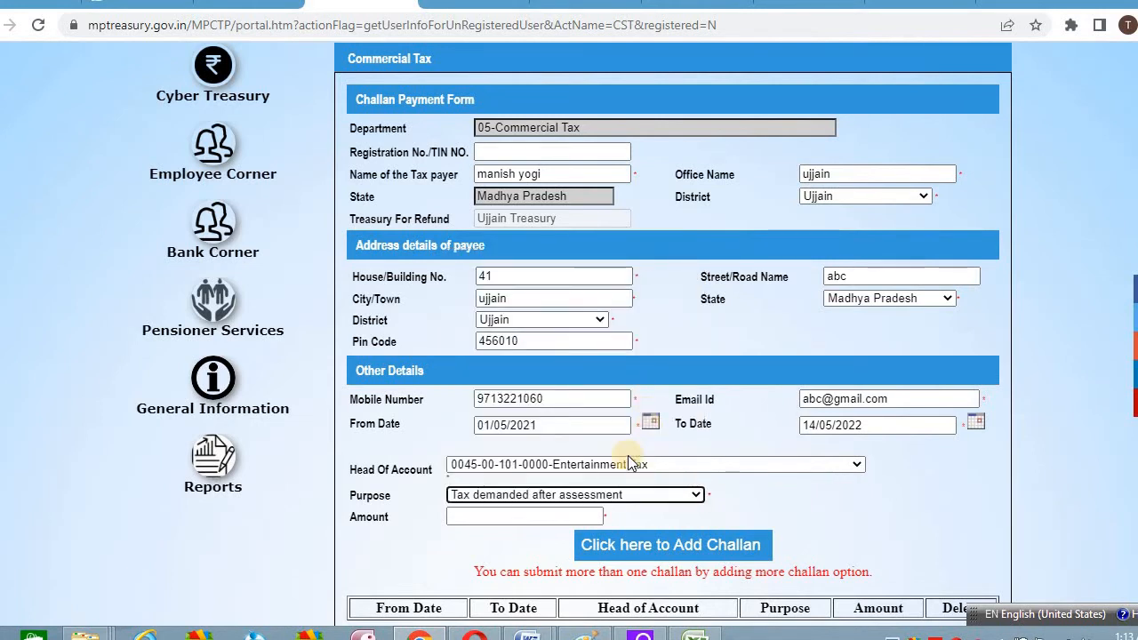
click(509, 513)
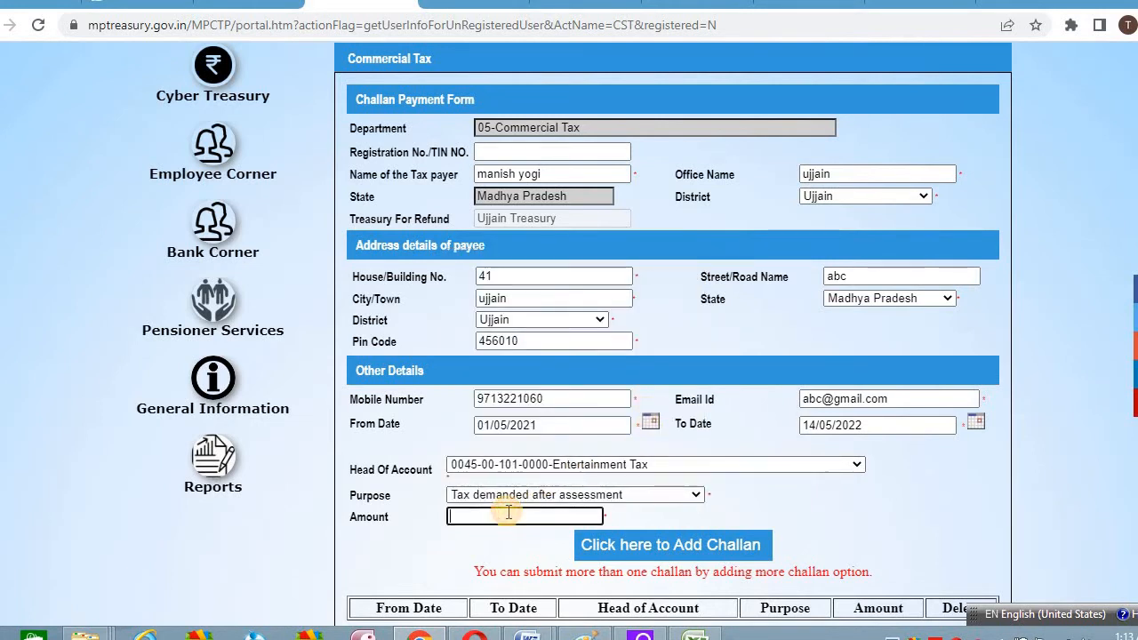
text(5000)
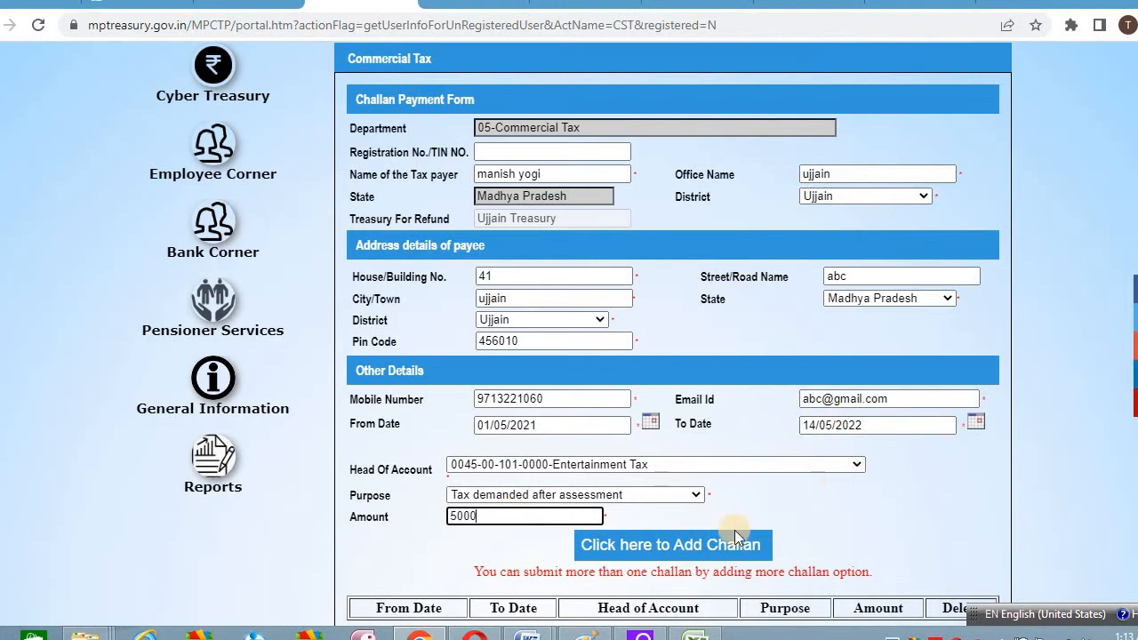
click(694, 549)
click(694, 549)
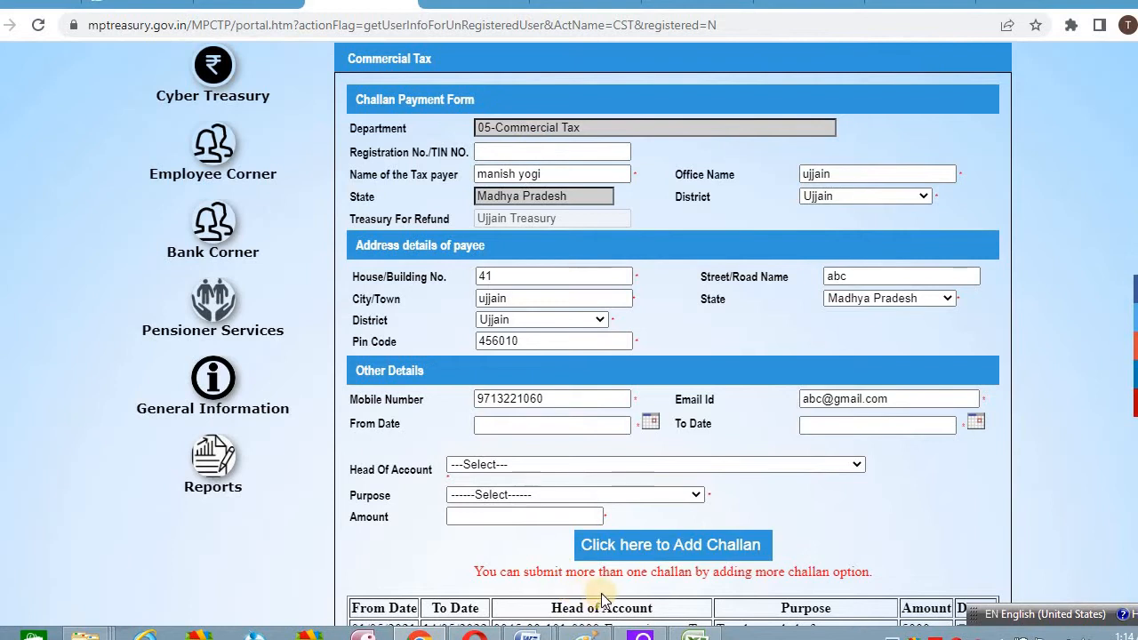
Set the period for a second challan from 06/05/2022 to 26/05/2022
click(652, 424)
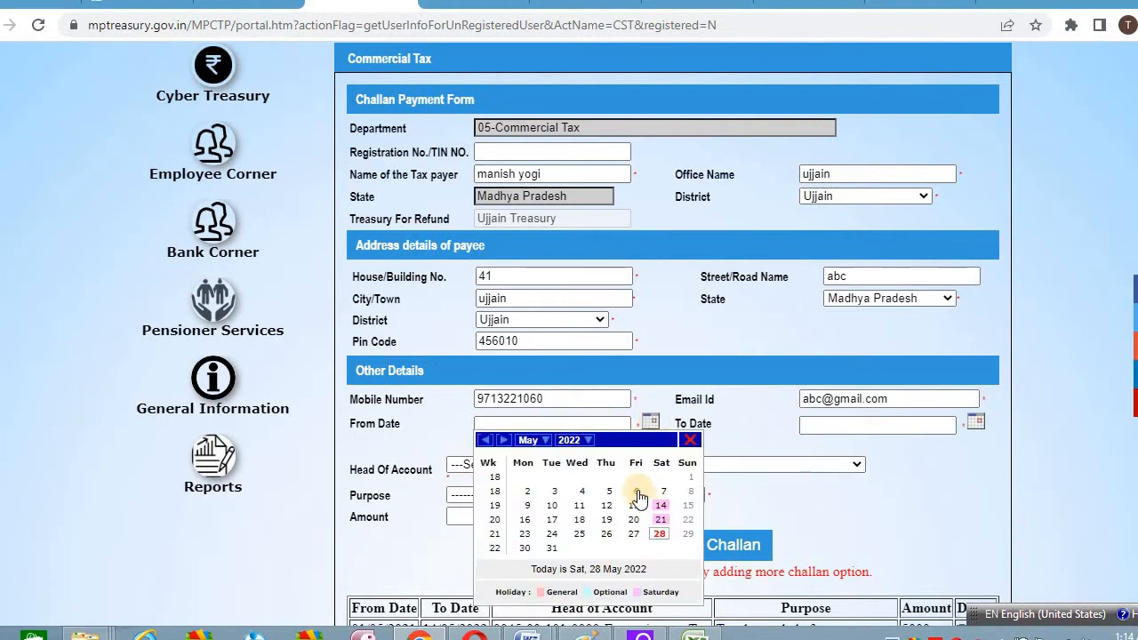
click(637, 491)
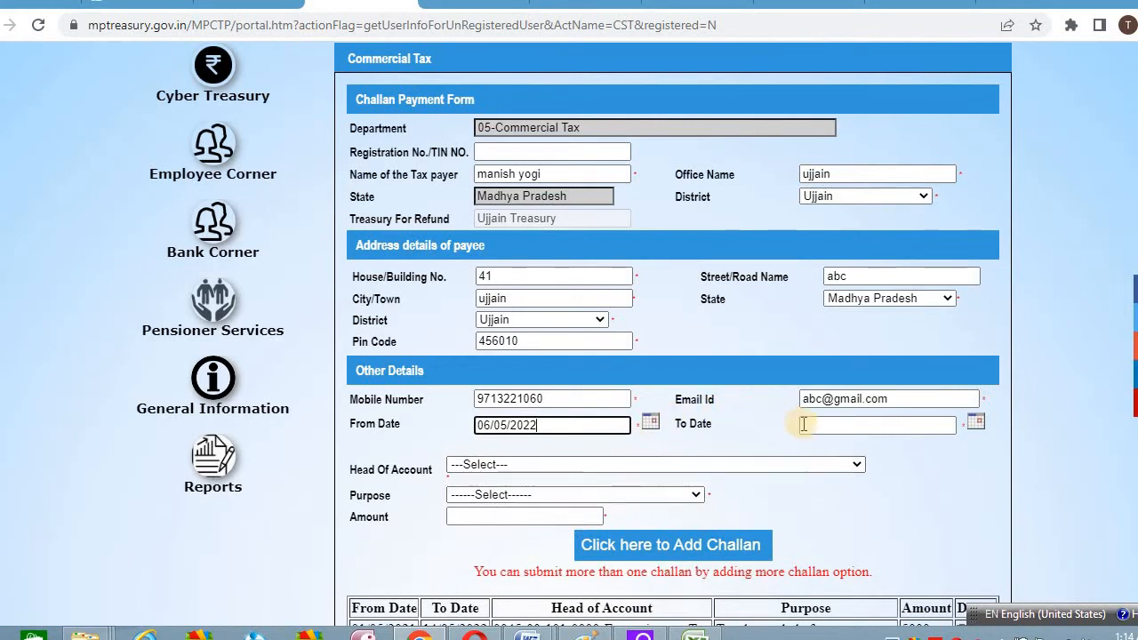
click(851, 424)
click(977, 423)
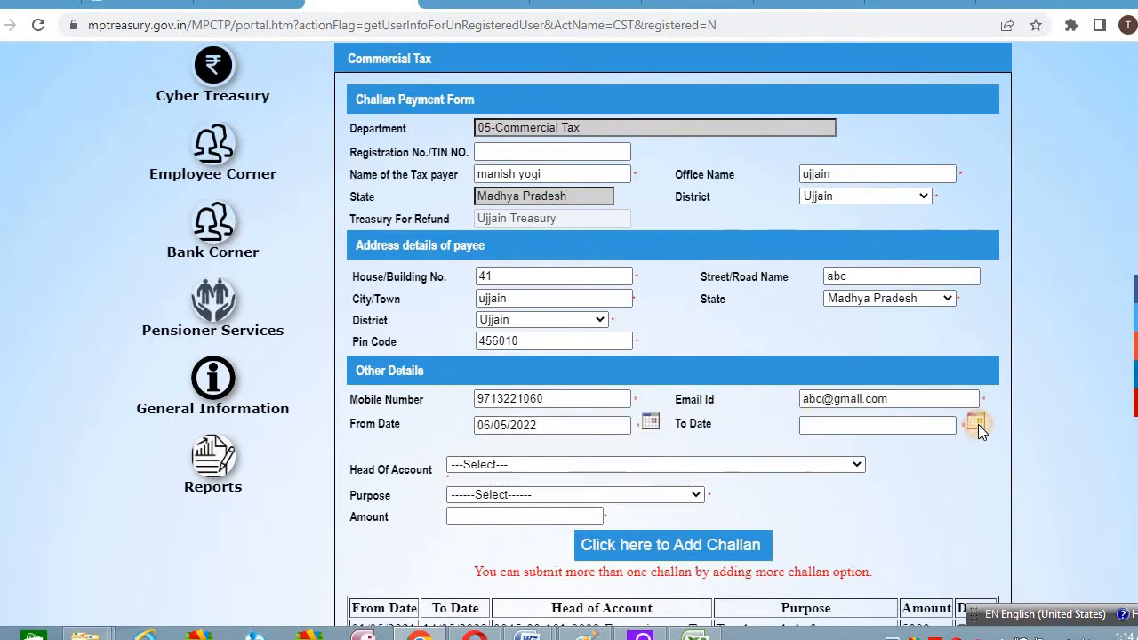
click(932, 534)
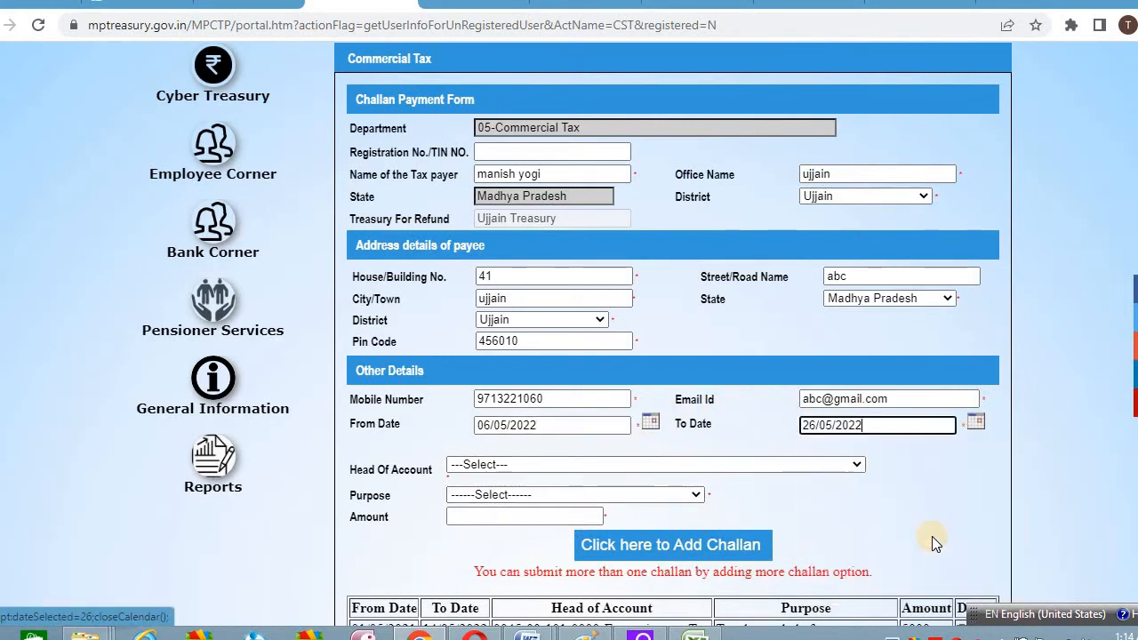
scroll(894, 320, down, 1)
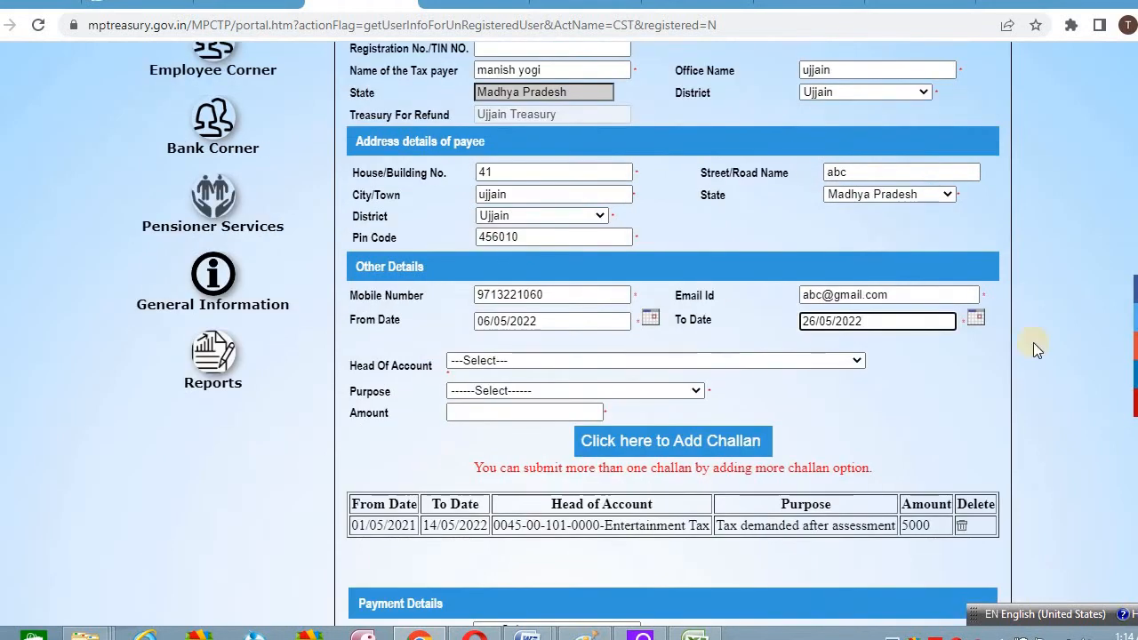
click(850, 361)
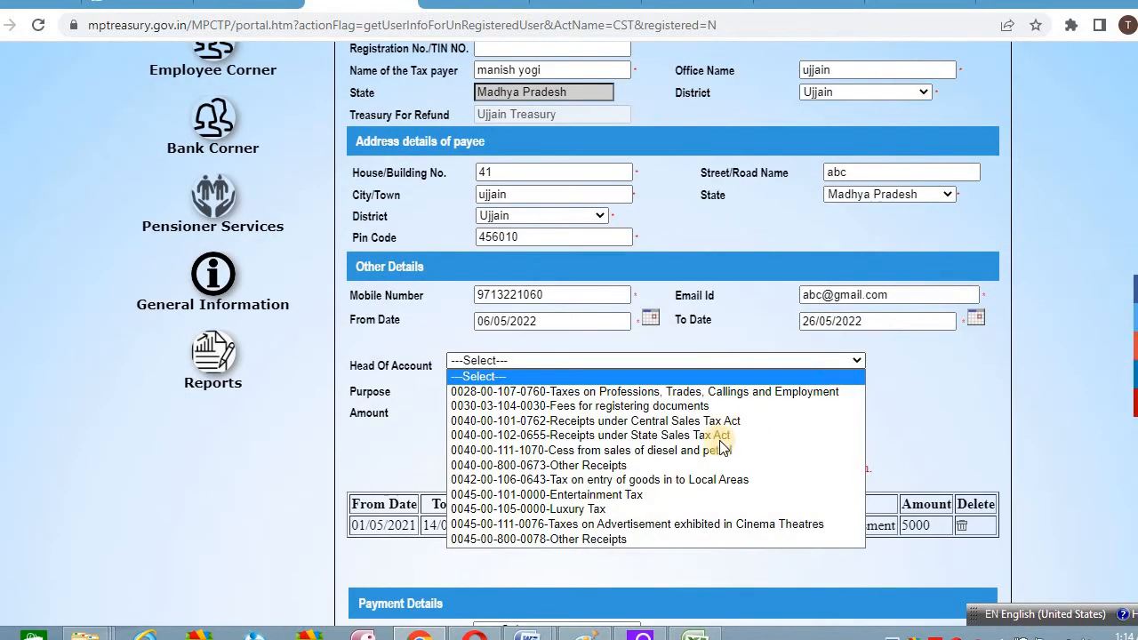
click(612, 508)
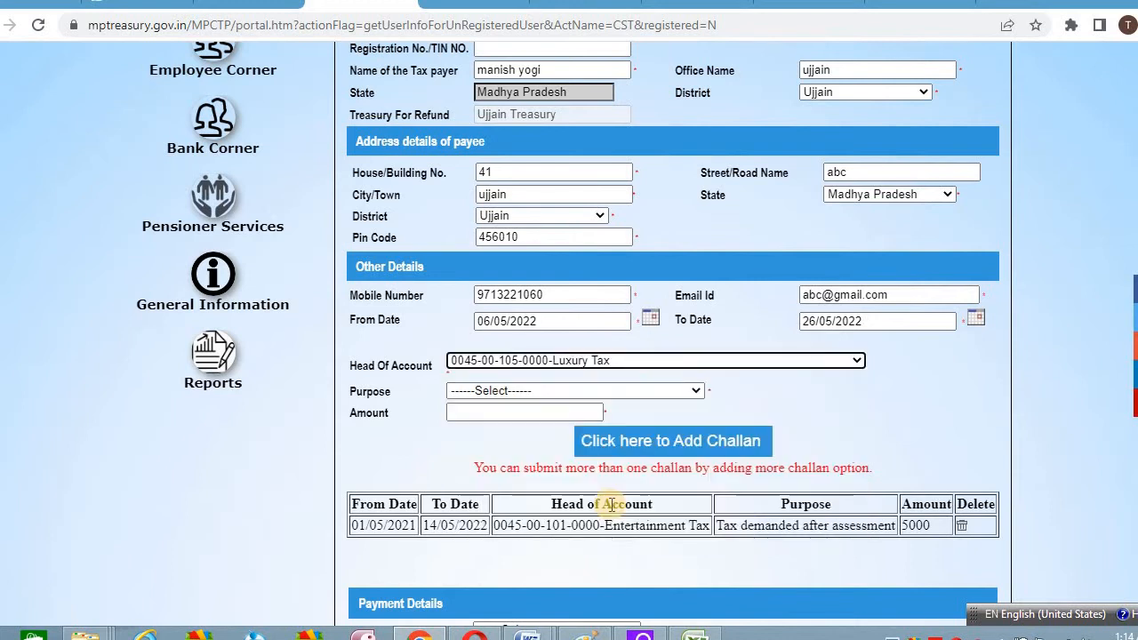
click(682, 397)
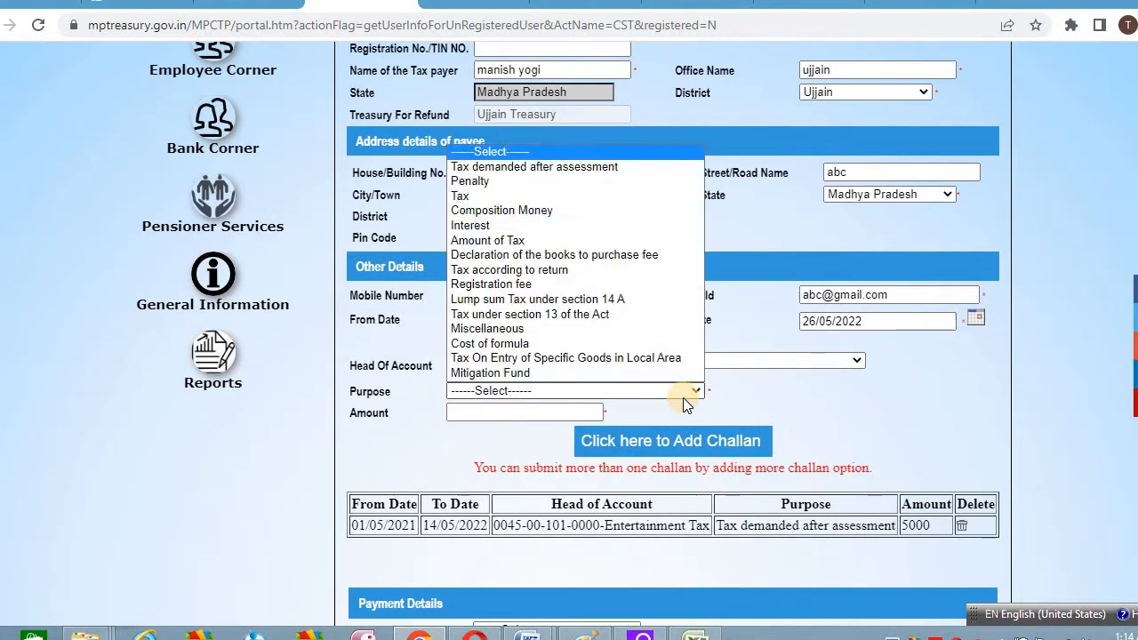
click(578, 154)
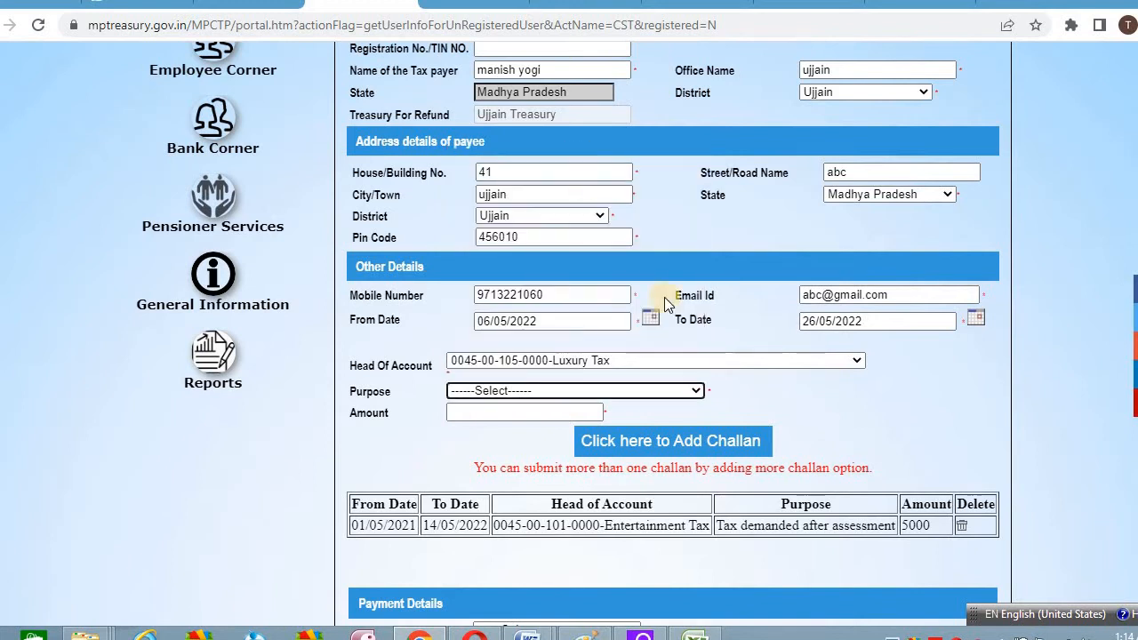
click(690, 392)
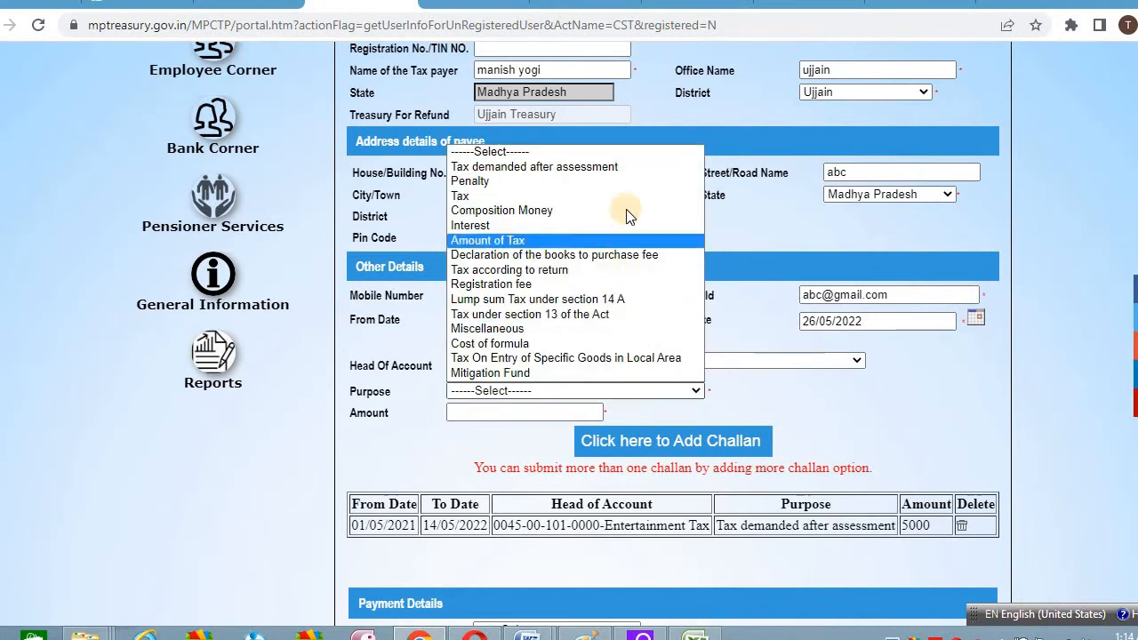
click(614, 167)
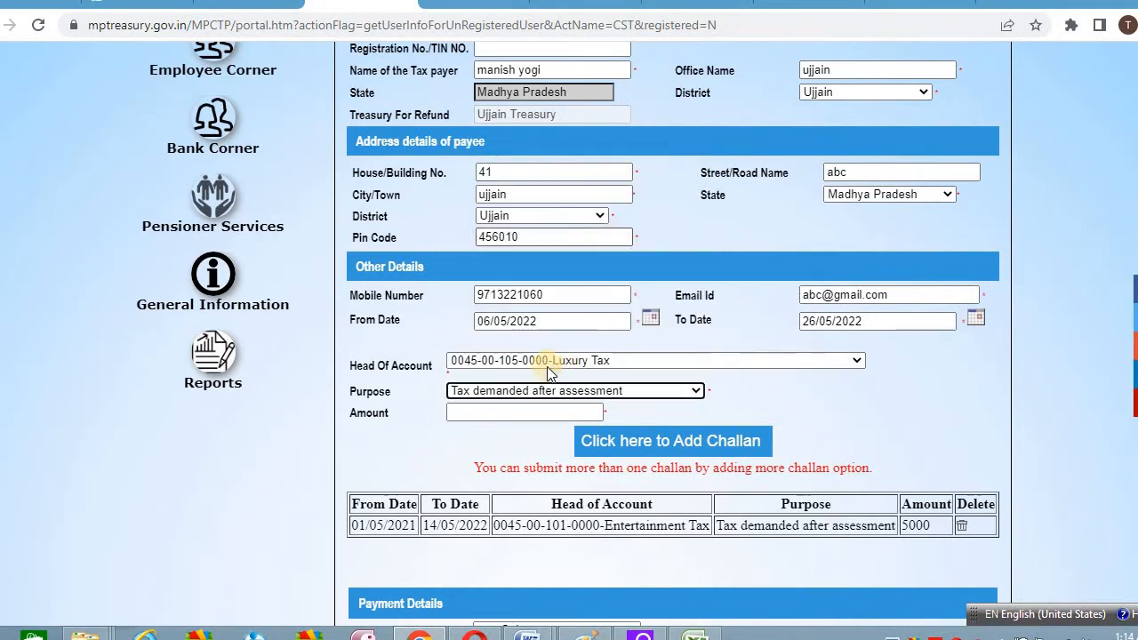
click(506, 413)
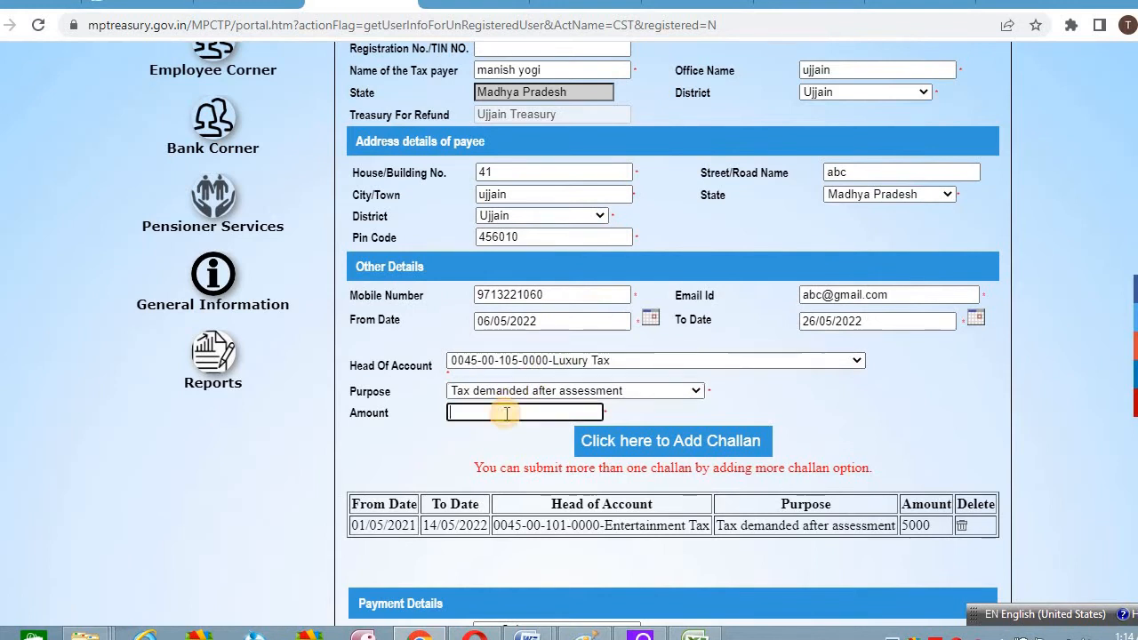
text(1000)
click(639, 441)
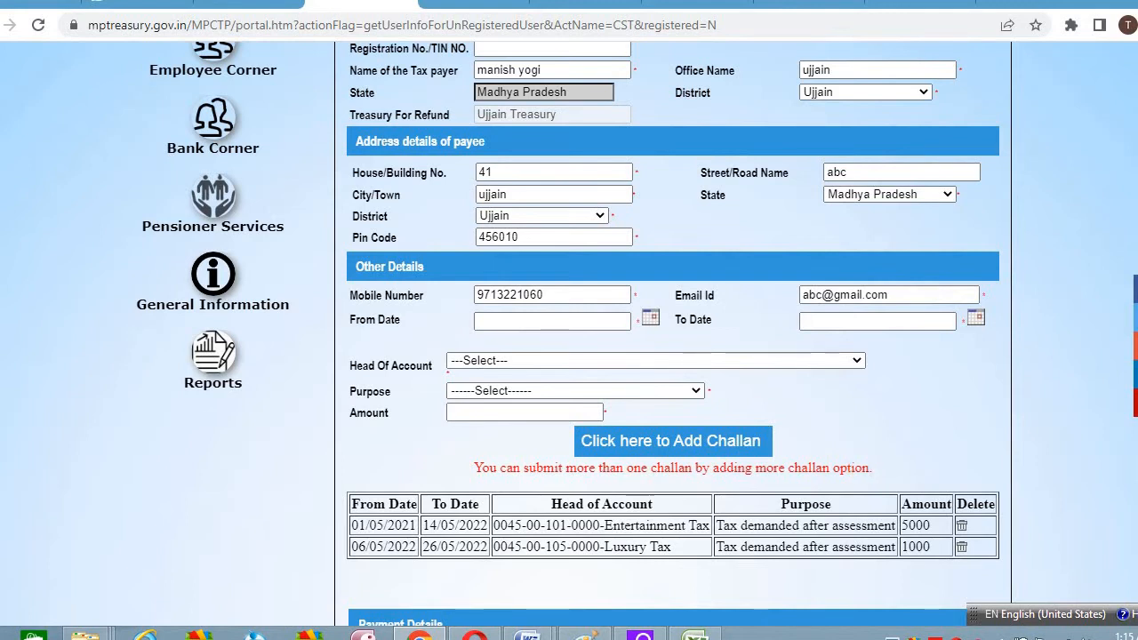
Try UPI PAYMENT, ICICI BANK and UNION BANK OF INDIA in turn as the bank name in Payment Details
scroll(857, 496, down, 3)
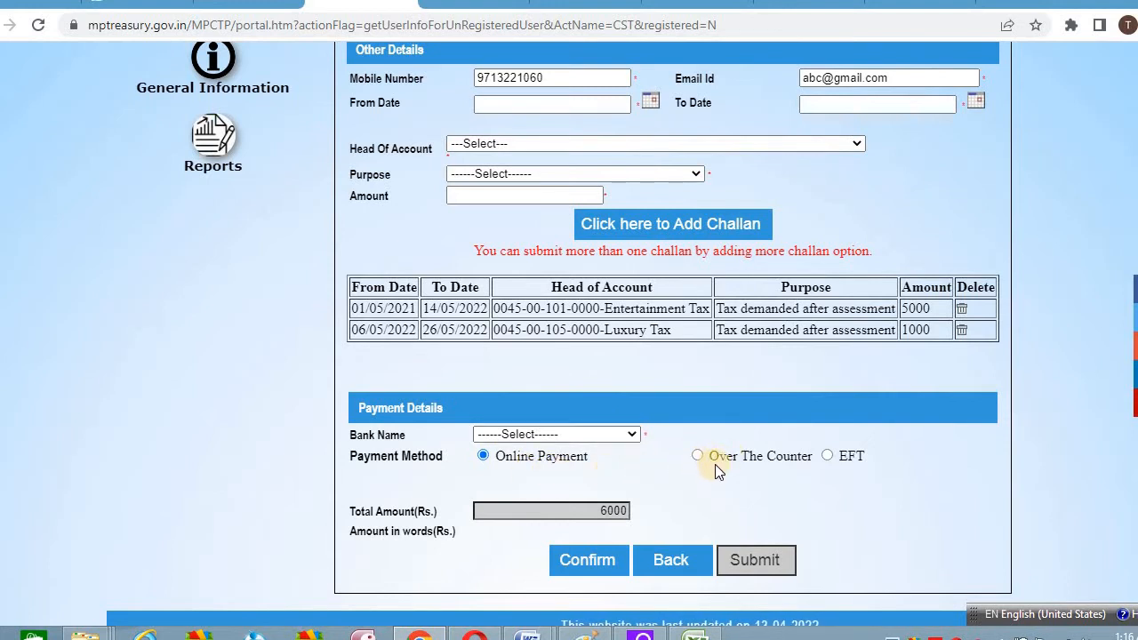
click(630, 432)
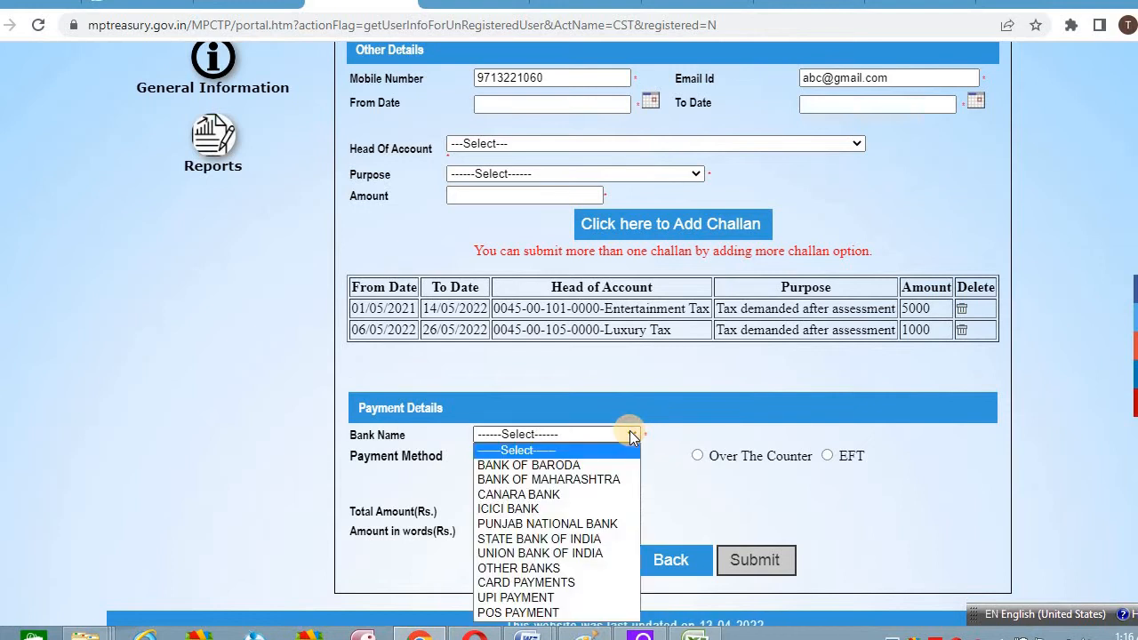
click(533, 598)
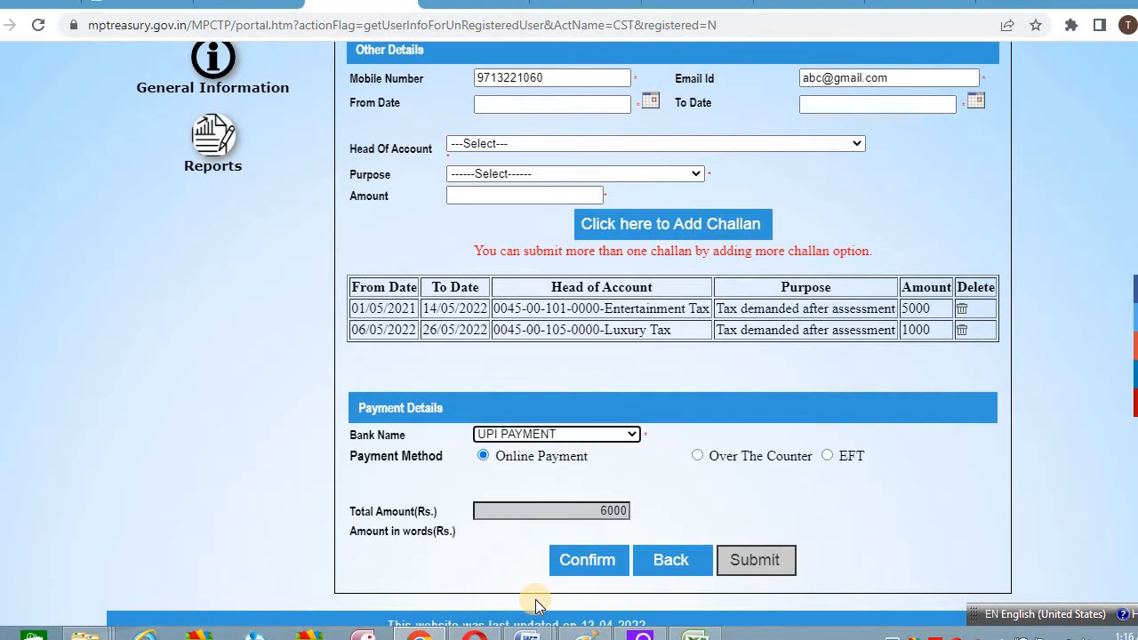
click(629, 439)
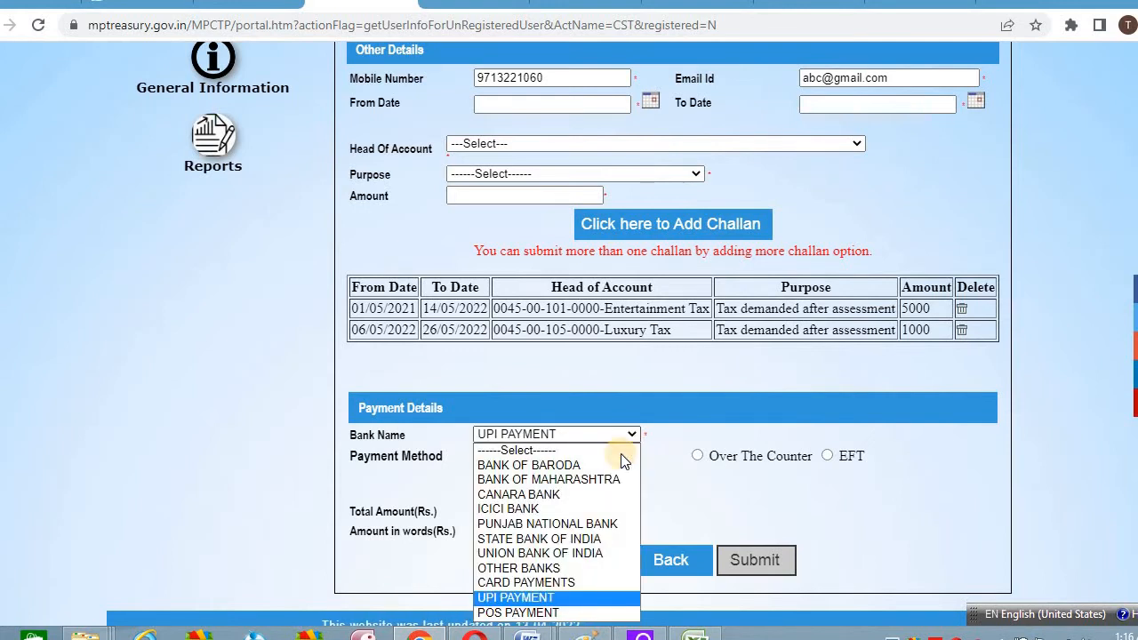
click(525, 509)
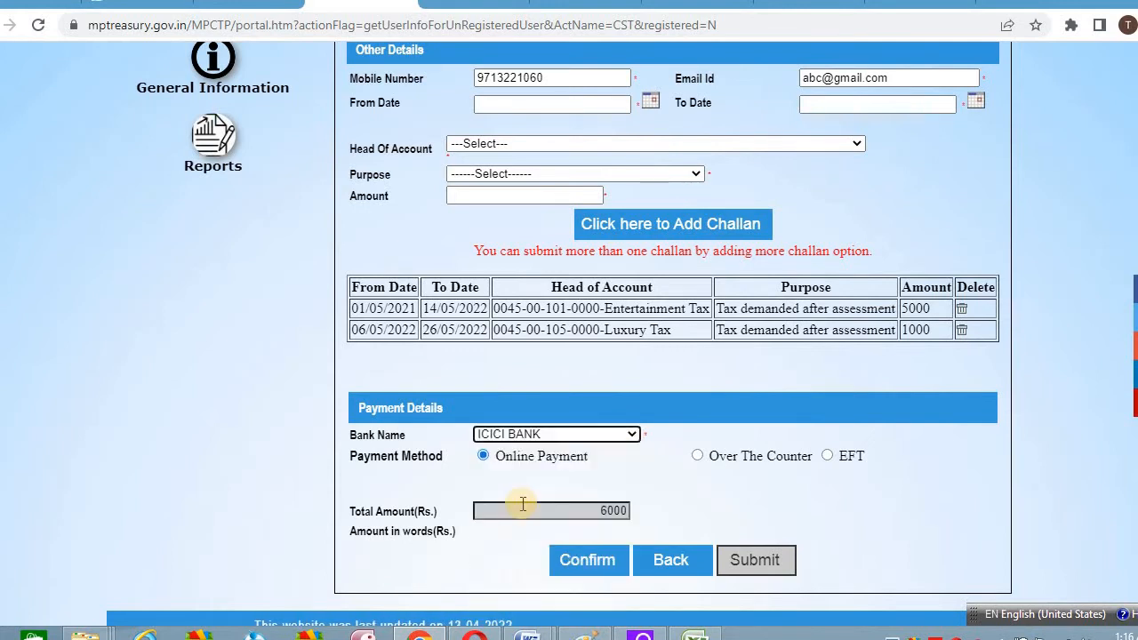
click(628, 434)
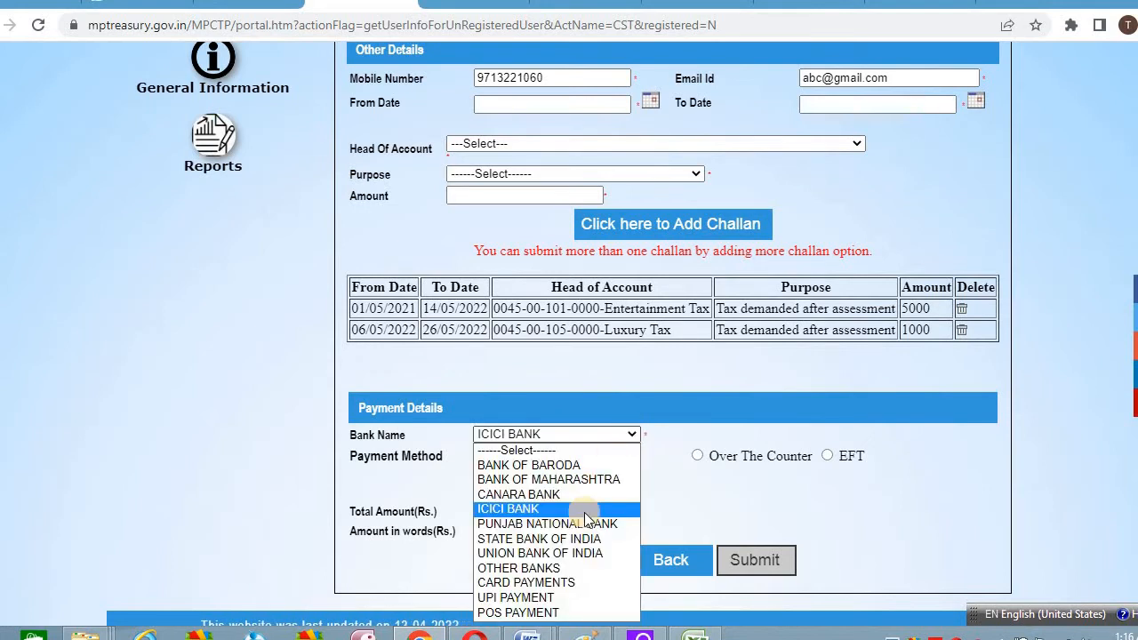
click(531, 552)
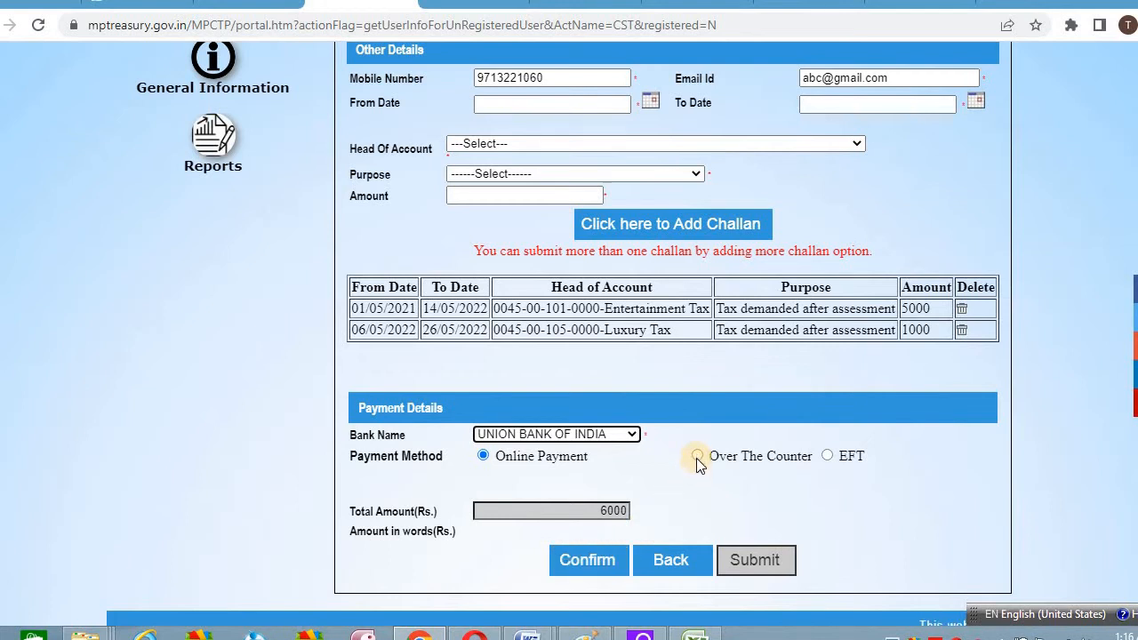
Choose STATE BANK OF INDIA with the Over The Counter payment method and confirm the payment details
click(628, 436)
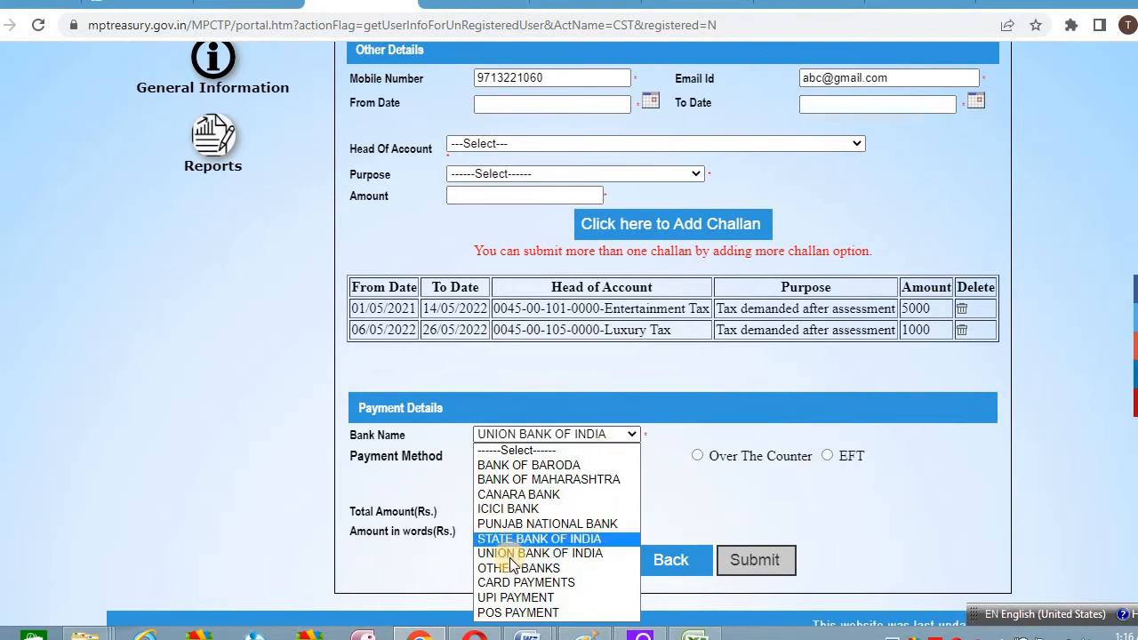
click(697, 456)
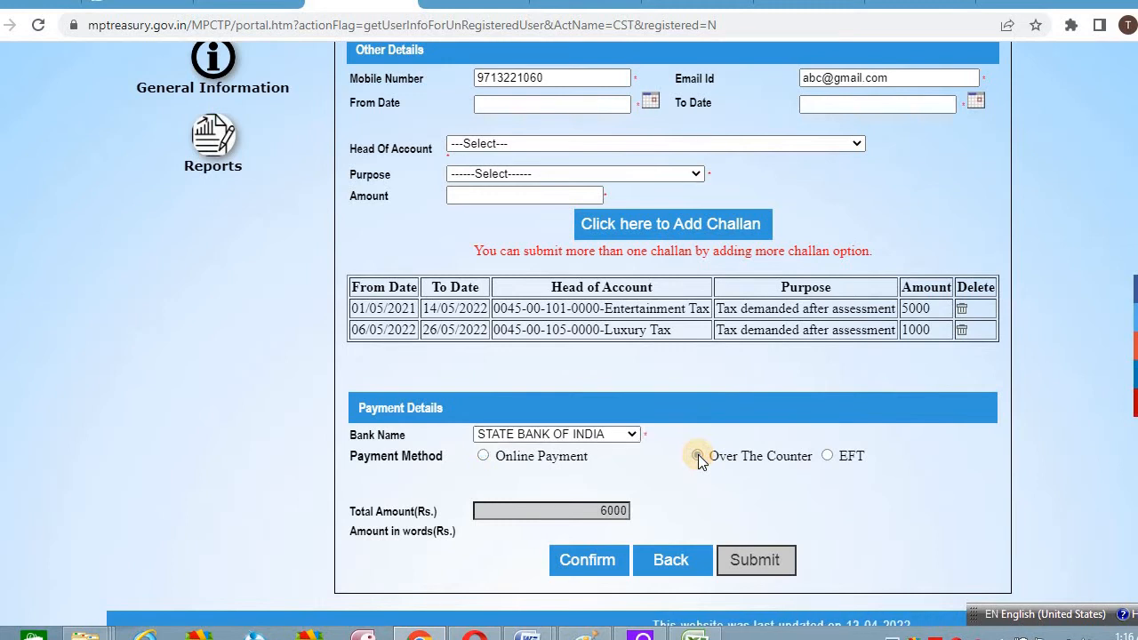
click(590, 561)
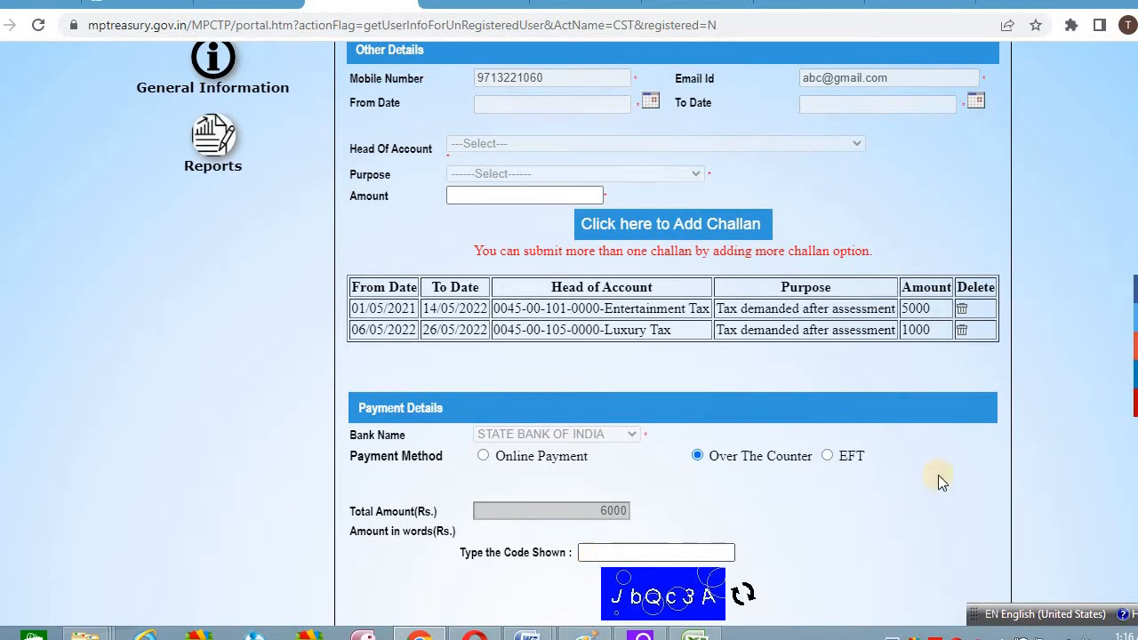
Enter the captcha code in the Type the Code Shown field, submit the challan form and accept the submission
scroll(818, 434, down, 3)
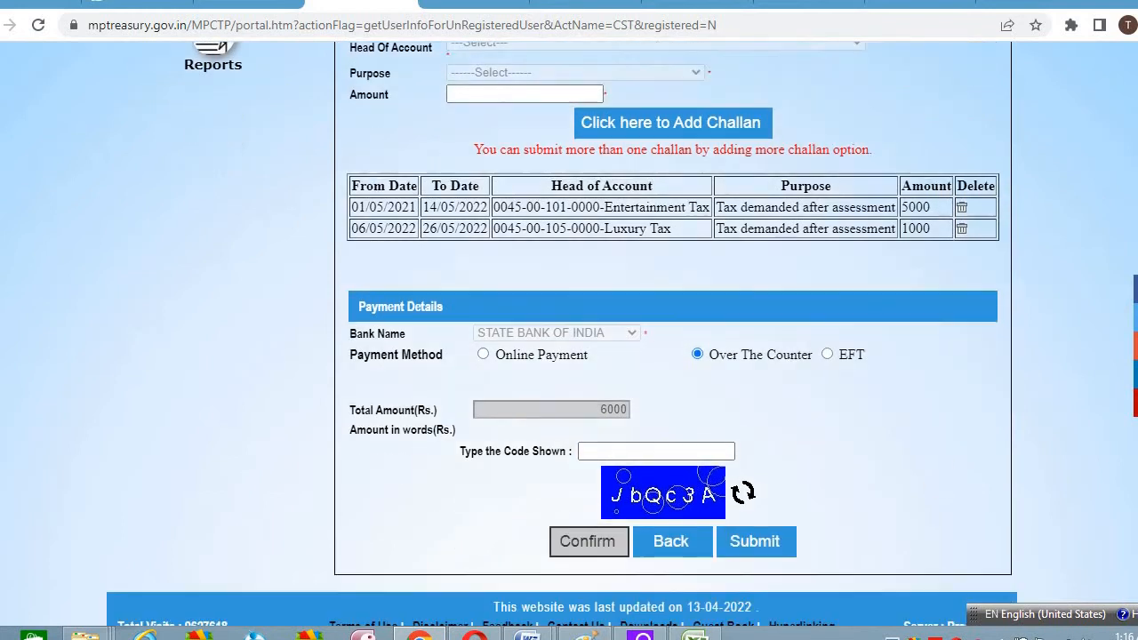
click(638, 416)
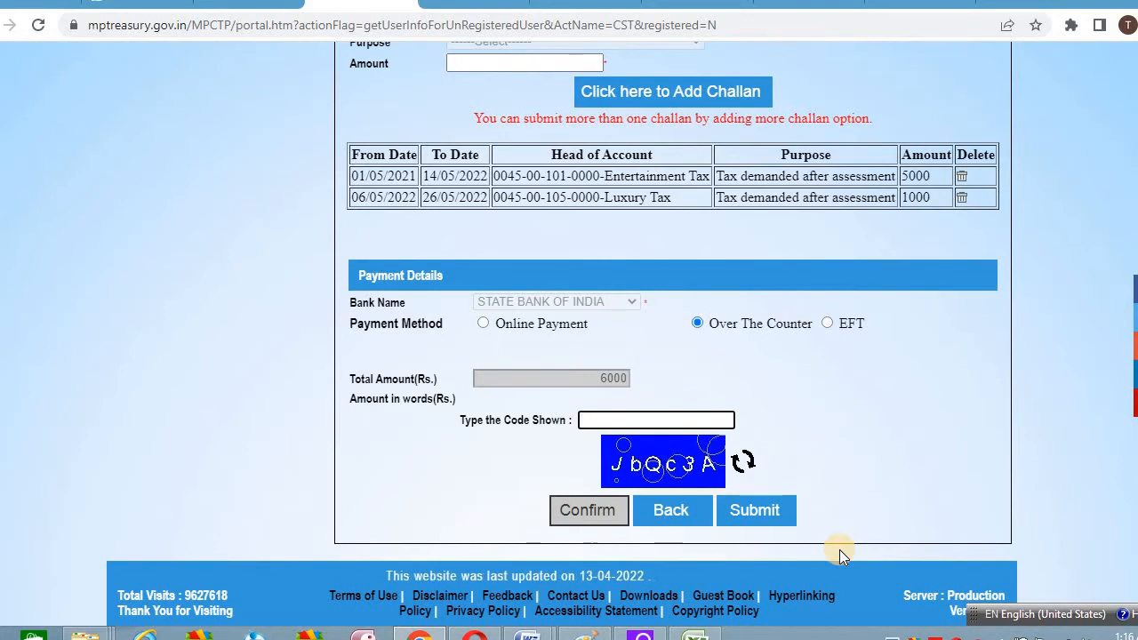
text(Jb)
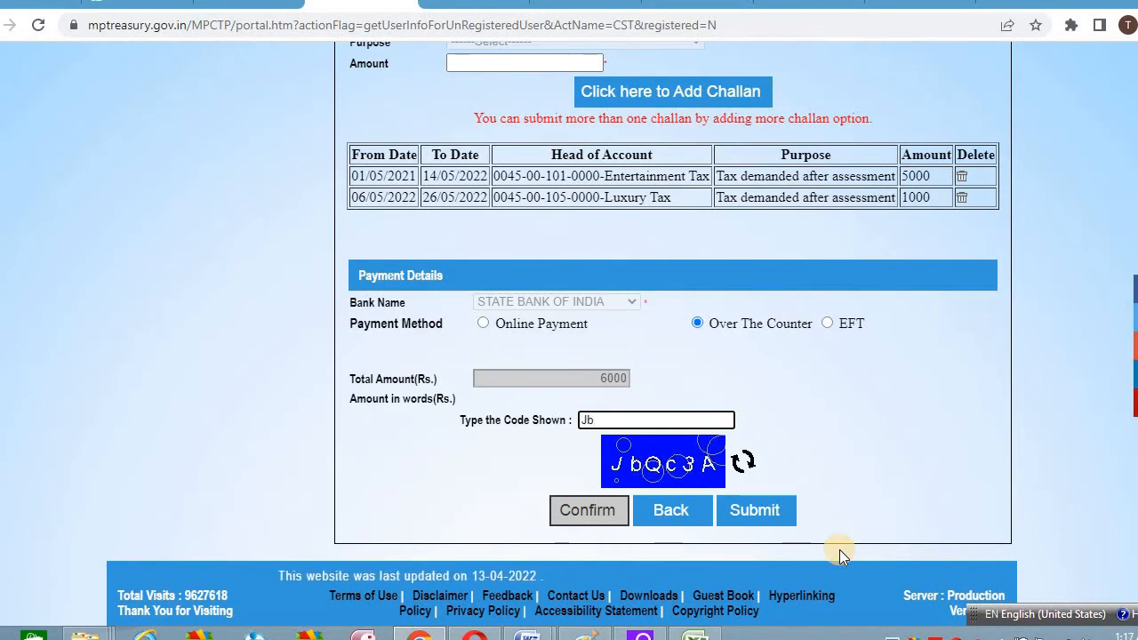
text(Qc3A)
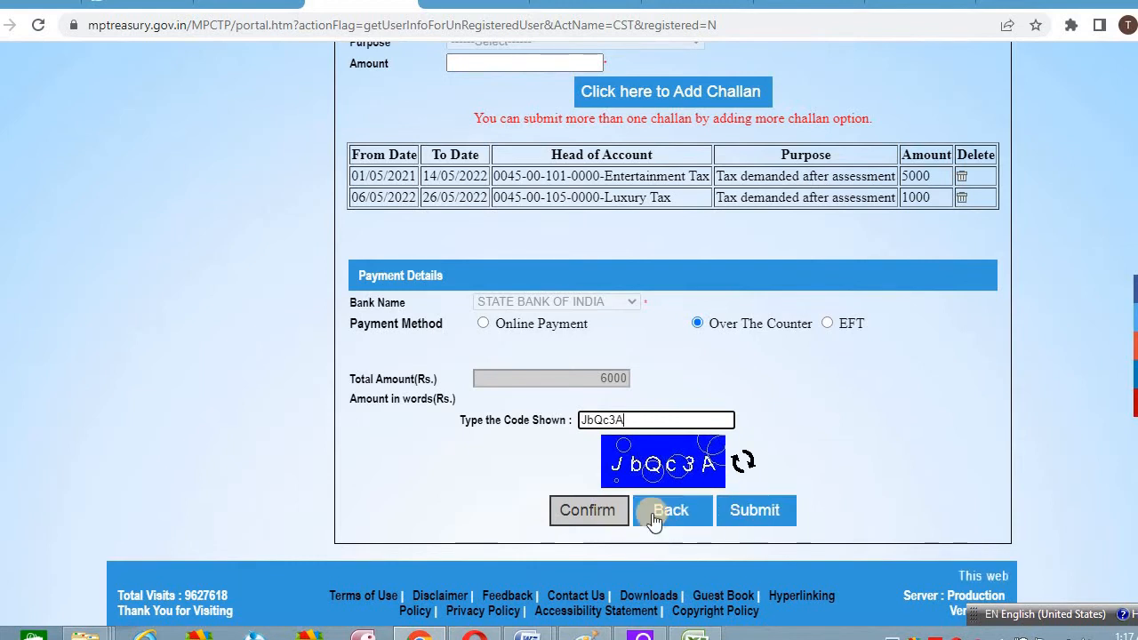
click(757, 511)
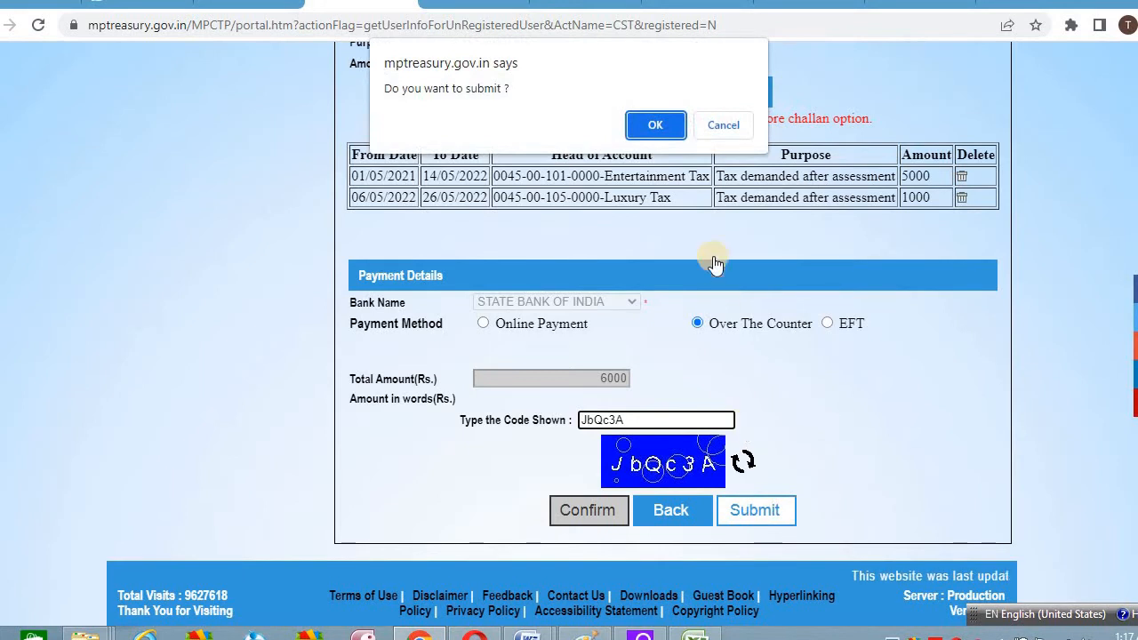
click(661, 133)
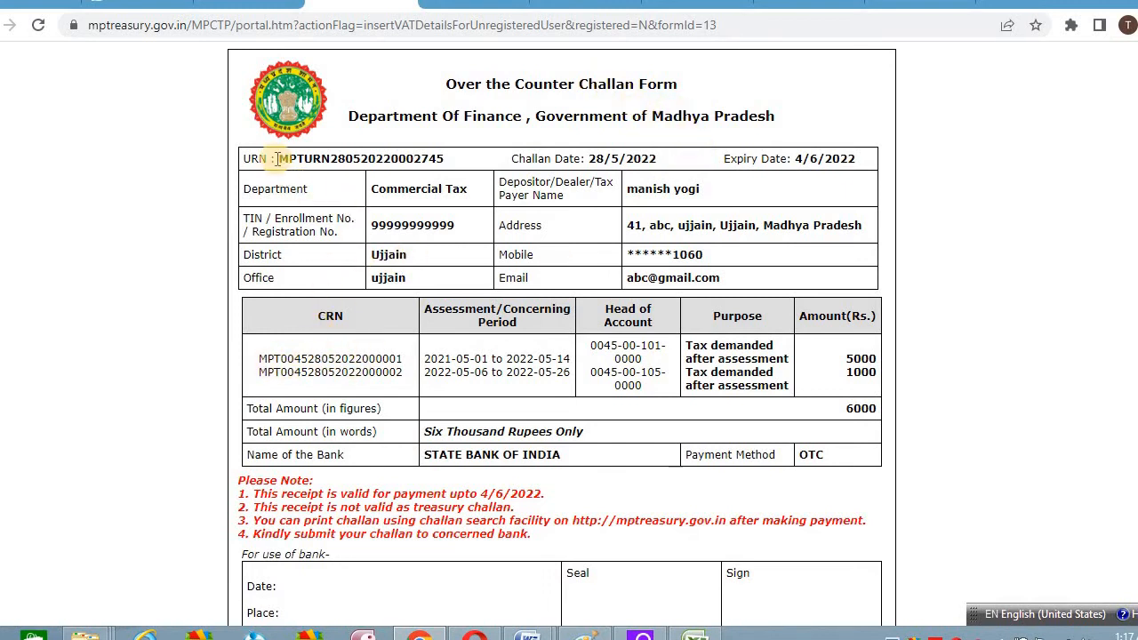
Highlight the URN and the challan date on the Over the Counter Challan Form
drag(277, 160, 457, 167)
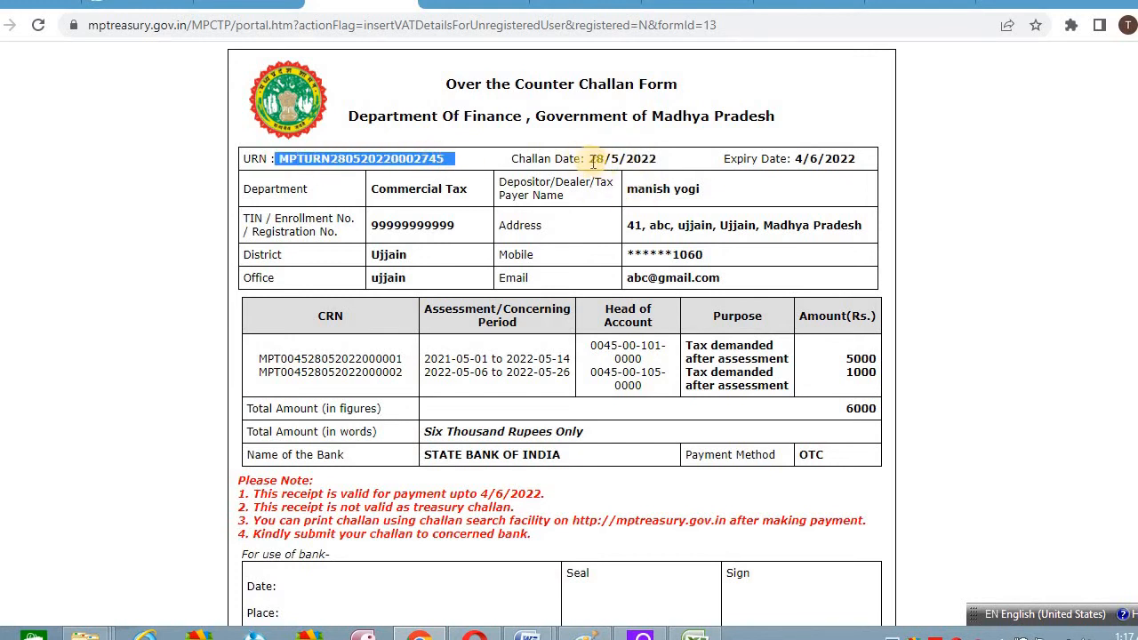
drag(596, 161, 663, 168)
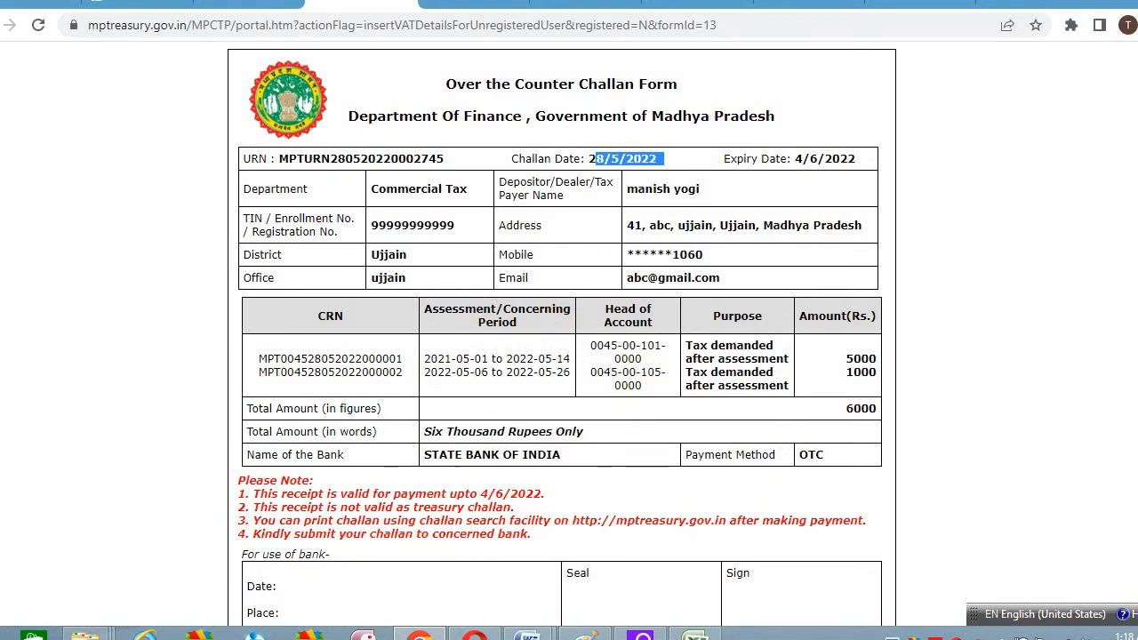
Open the printable version of the challan form, view it down to its print option, and close it without printing
scroll(562, 355, down, 2)
scroll(418, 594, down, 1)
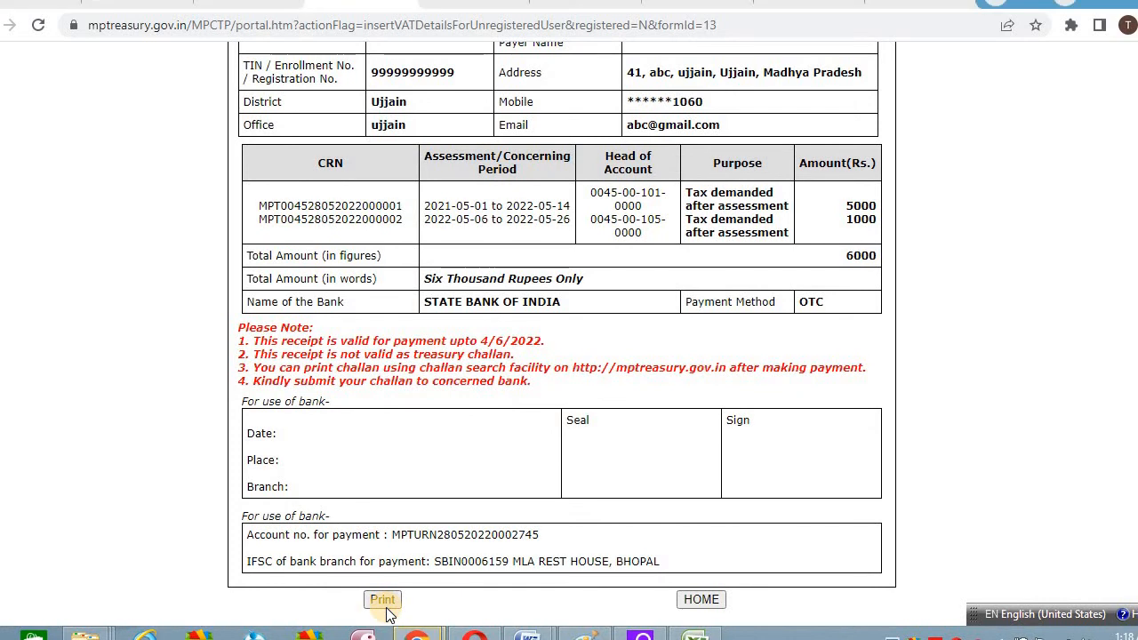
click(387, 610)
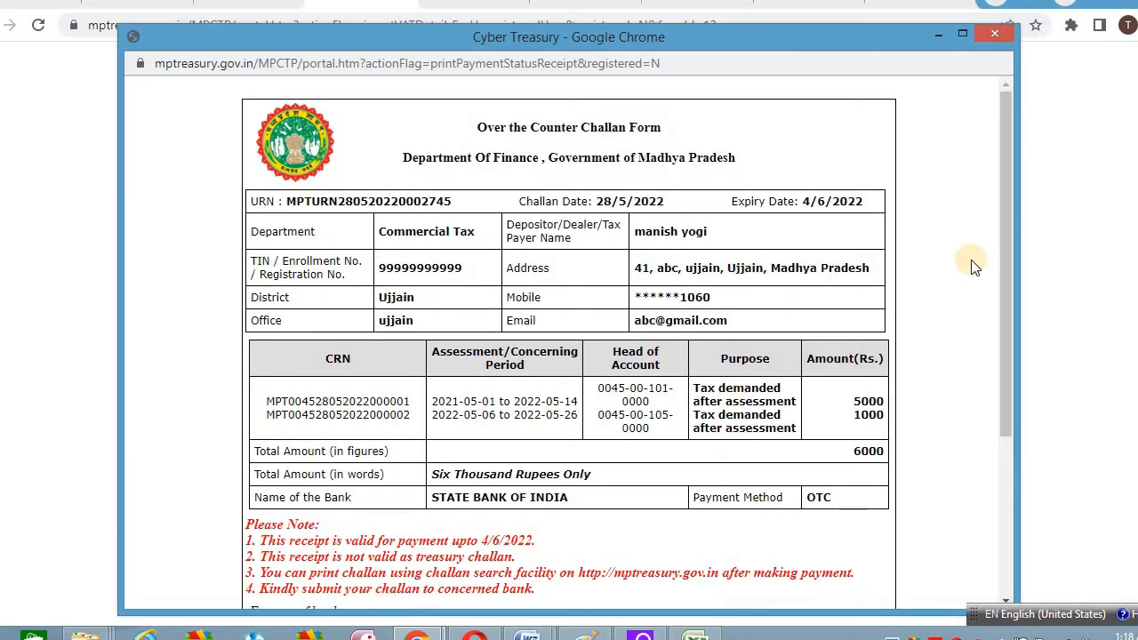
drag(1017, 357, 1007, 577)
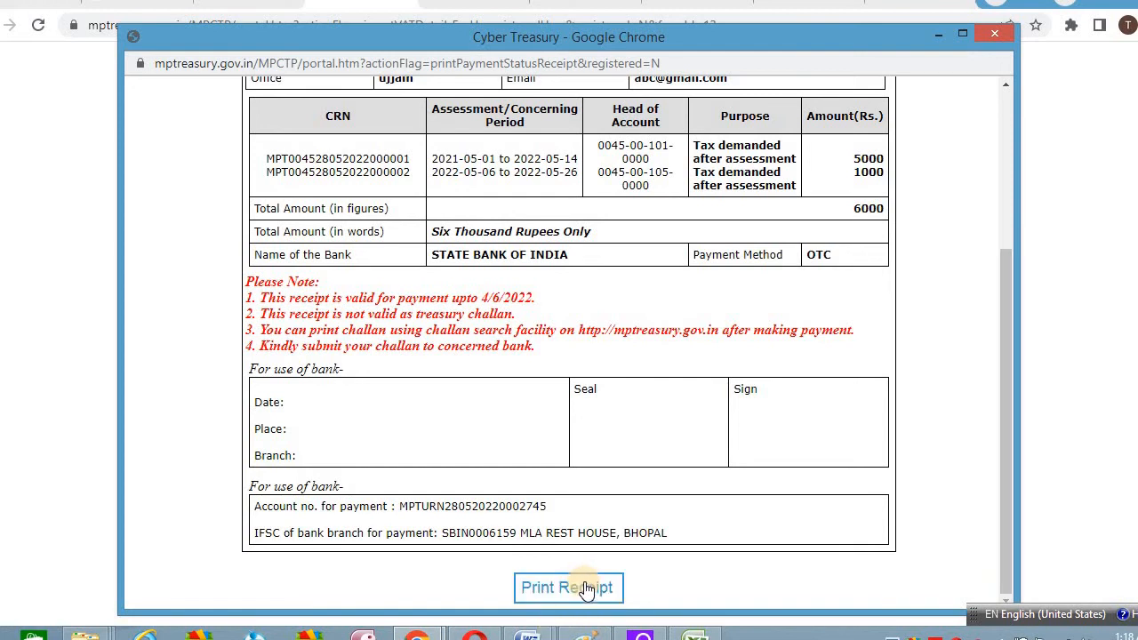
click(994, 33)
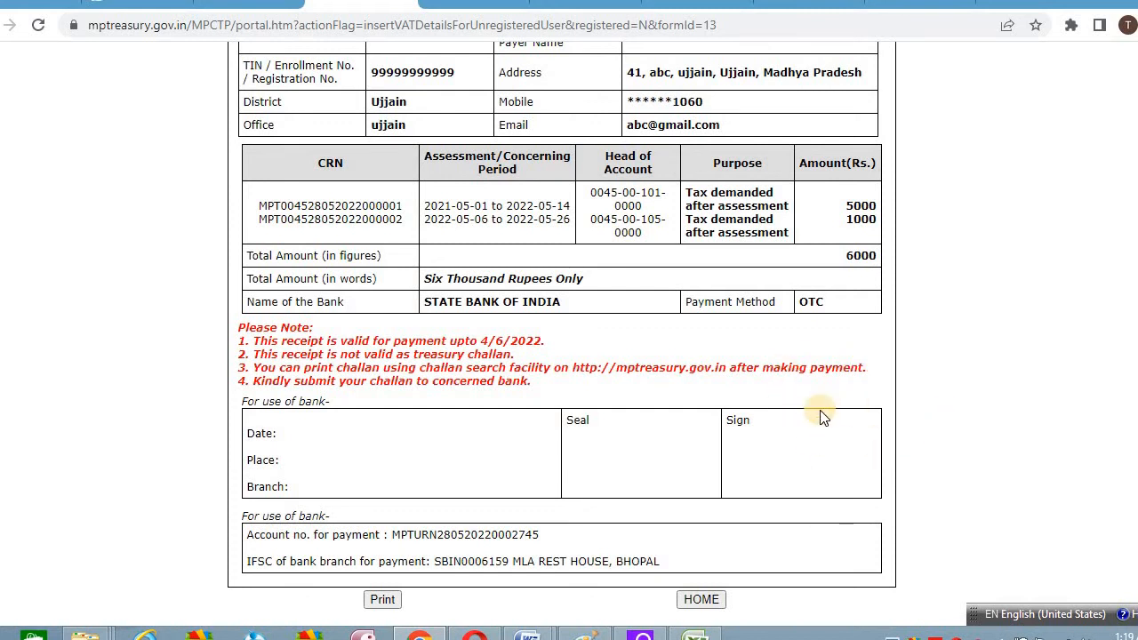
Leave the challan form for the portal's home page and open Challan Search under Cyber Treasury
scroll(562, 334, up, 3)
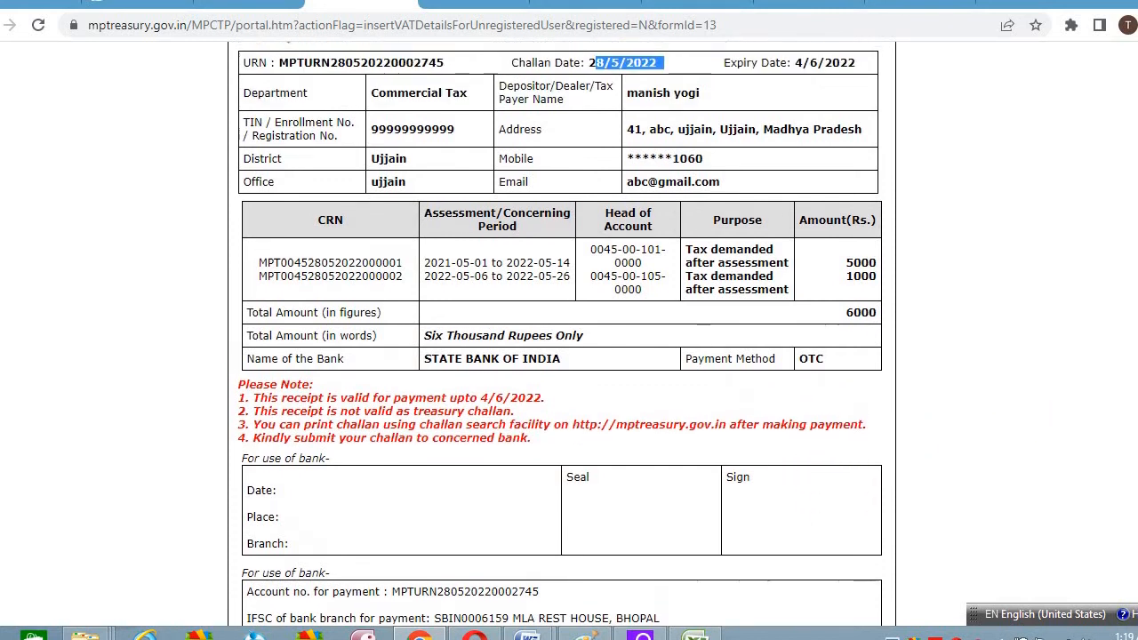
scroll(562, 333, down, 2)
scroll(562, 333, down, 1)
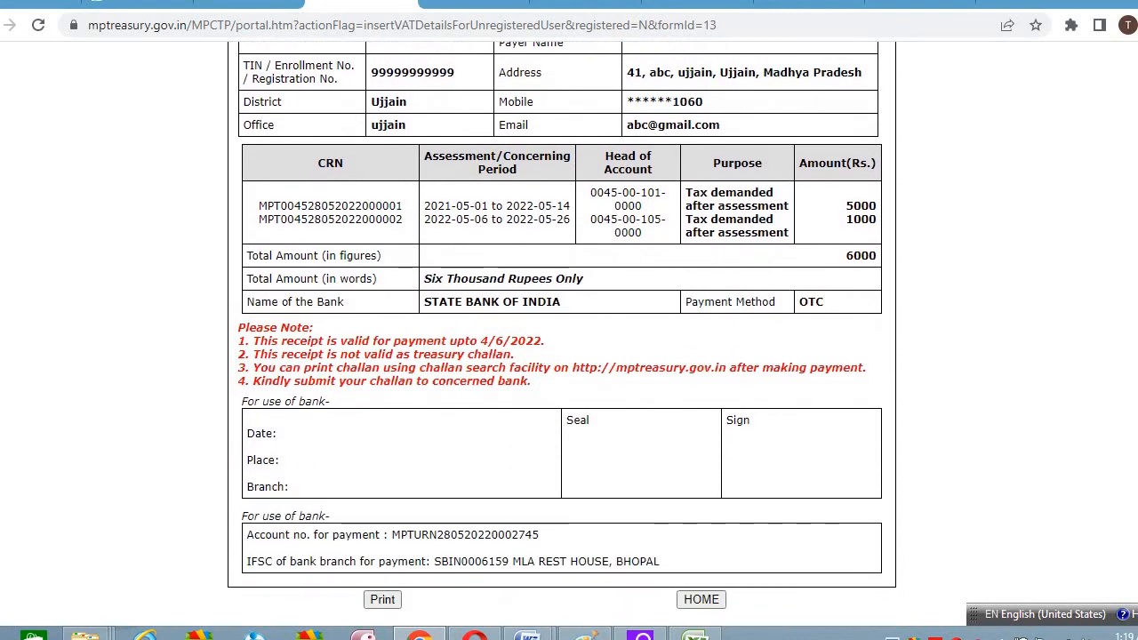
scroll(562, 333, up, 3)
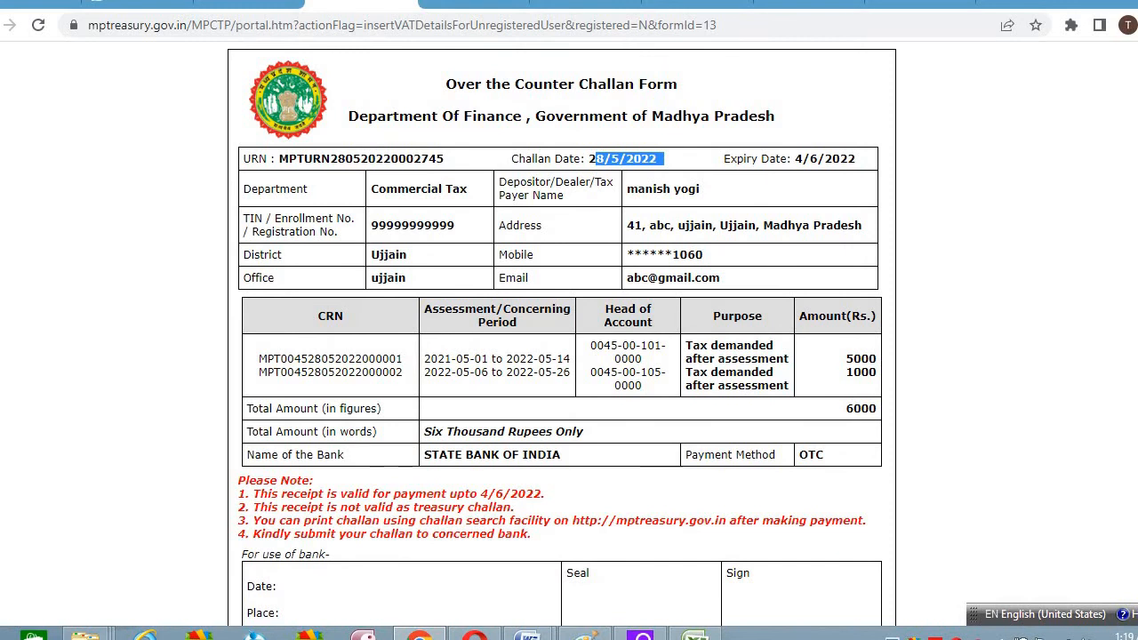
scroll(913, 236, down, 3)
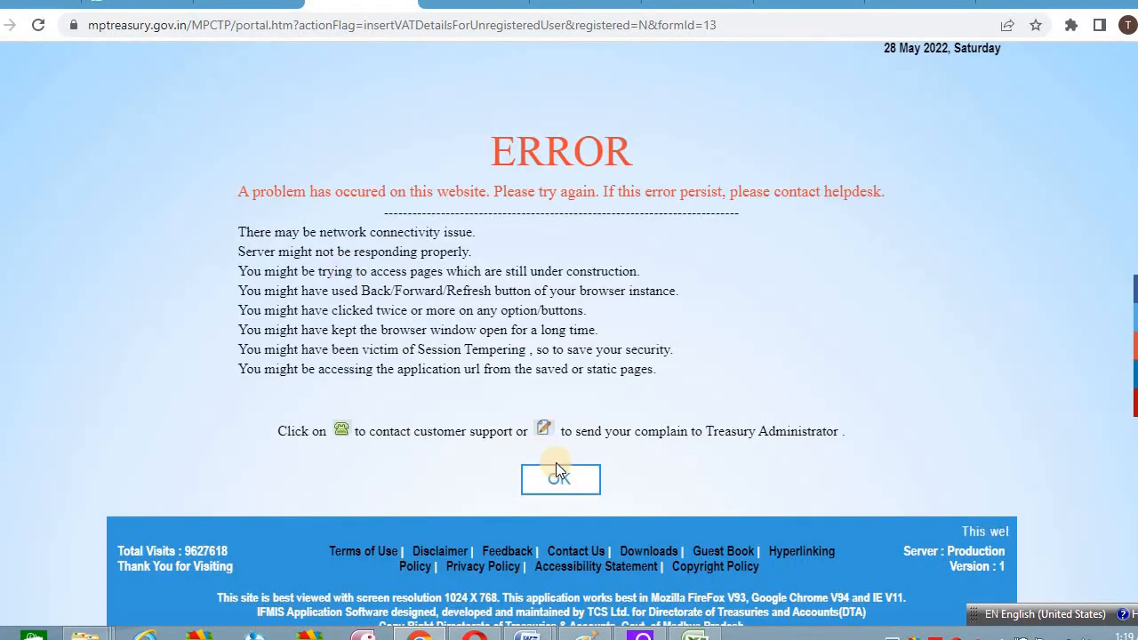
click(555, 472)
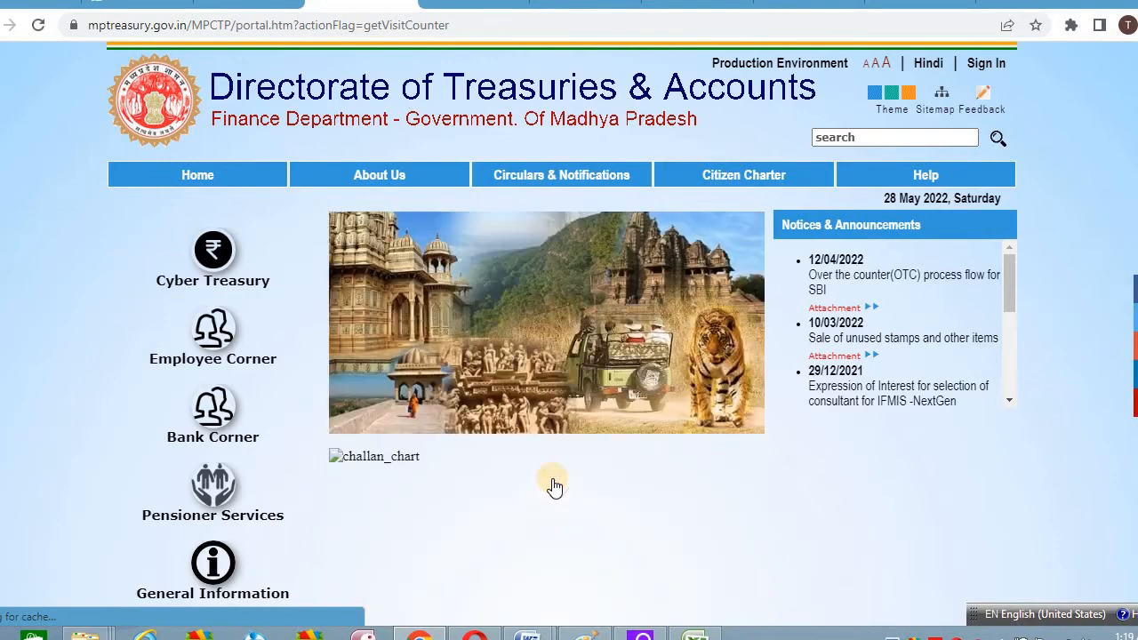
click(225, 277)
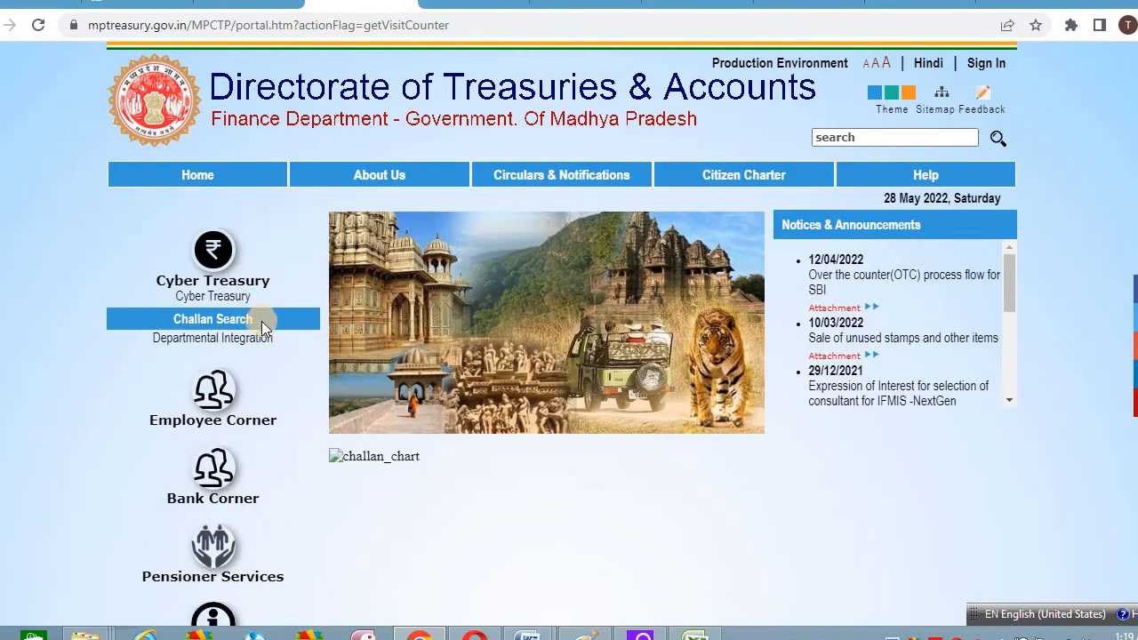
click(213, 319)
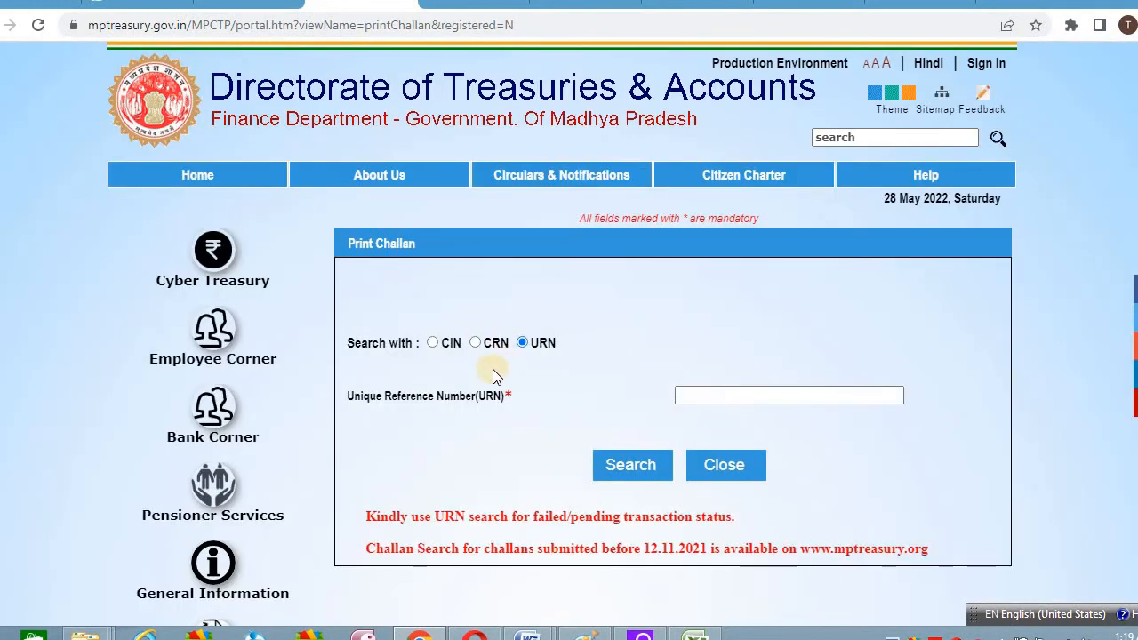
Examine the Print Challan search fields for URN, CRN and CIN, ending with the URN search selected
click(711, 397)
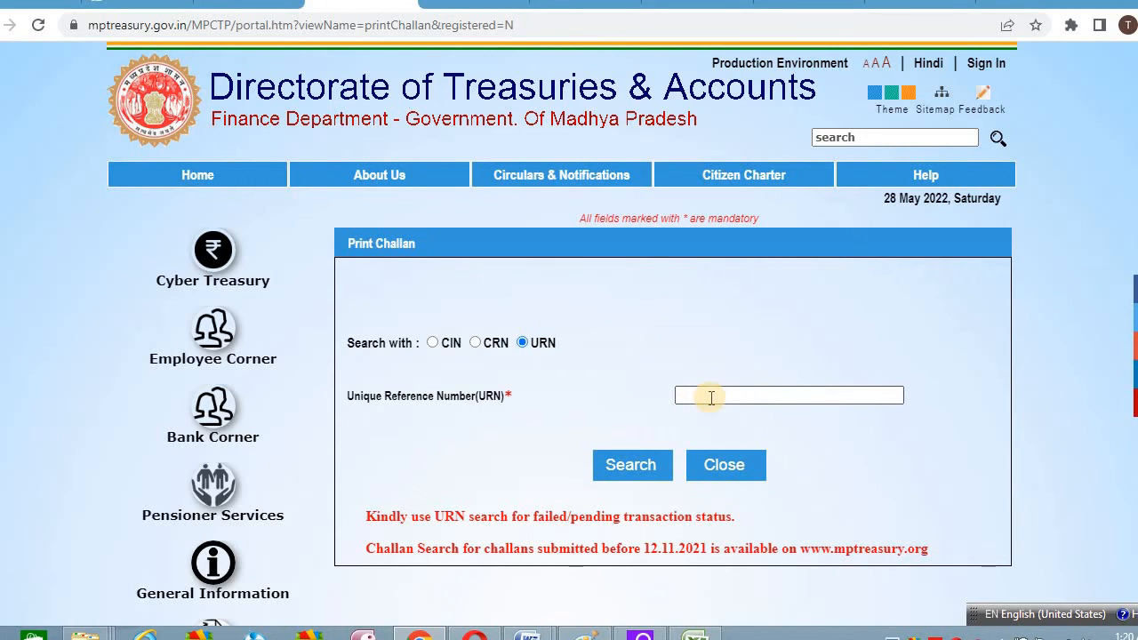
click(711, 397)
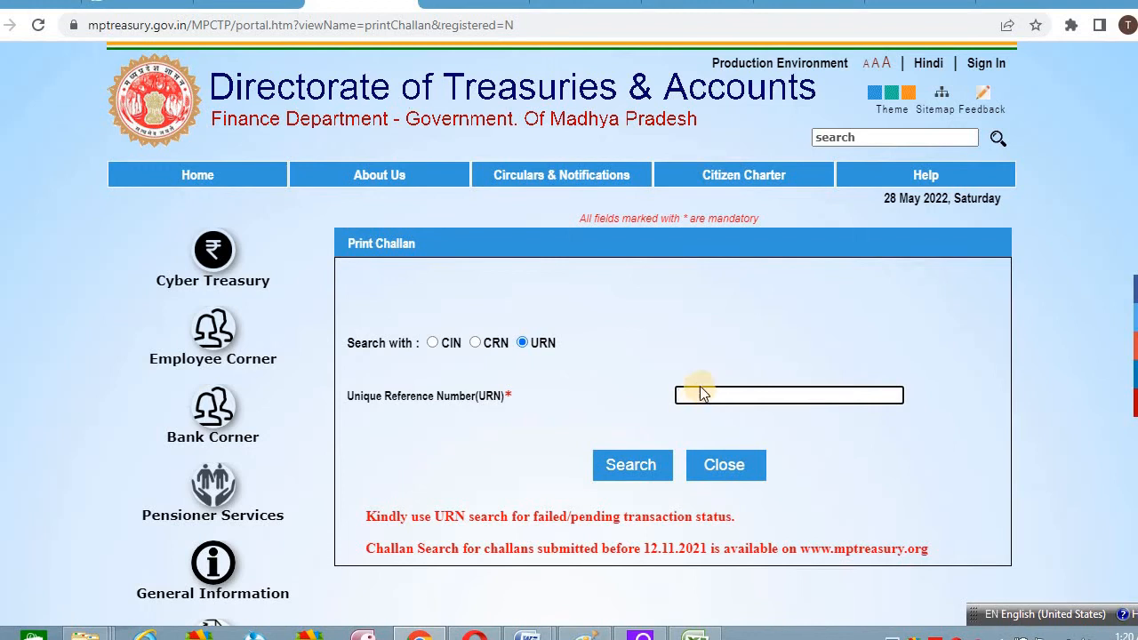
click(476, 343)
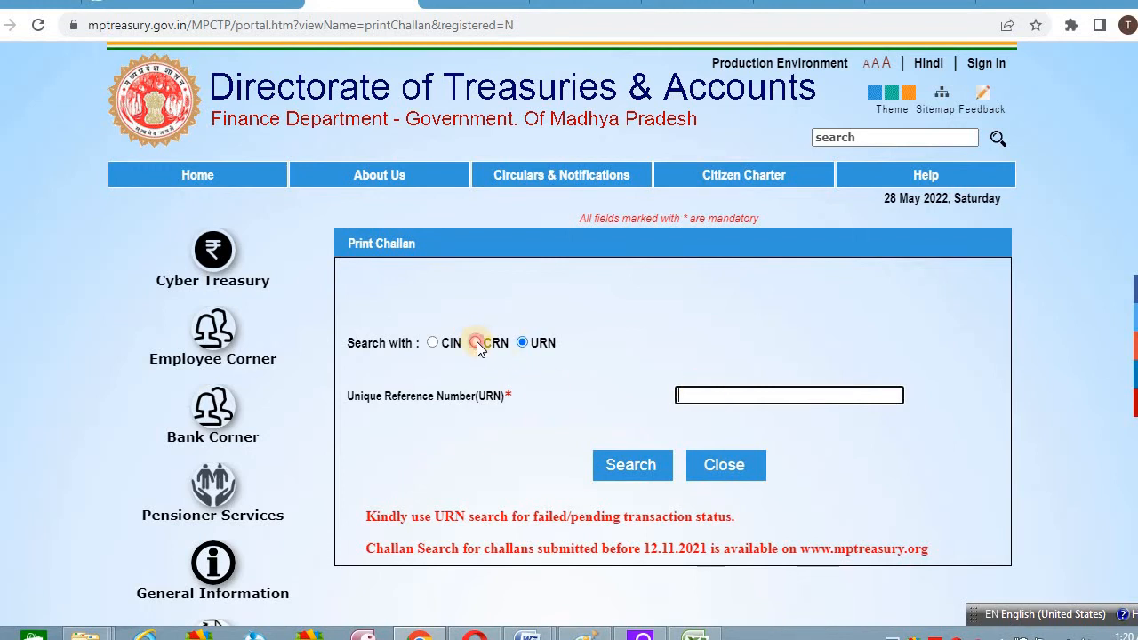
click(431, 343)
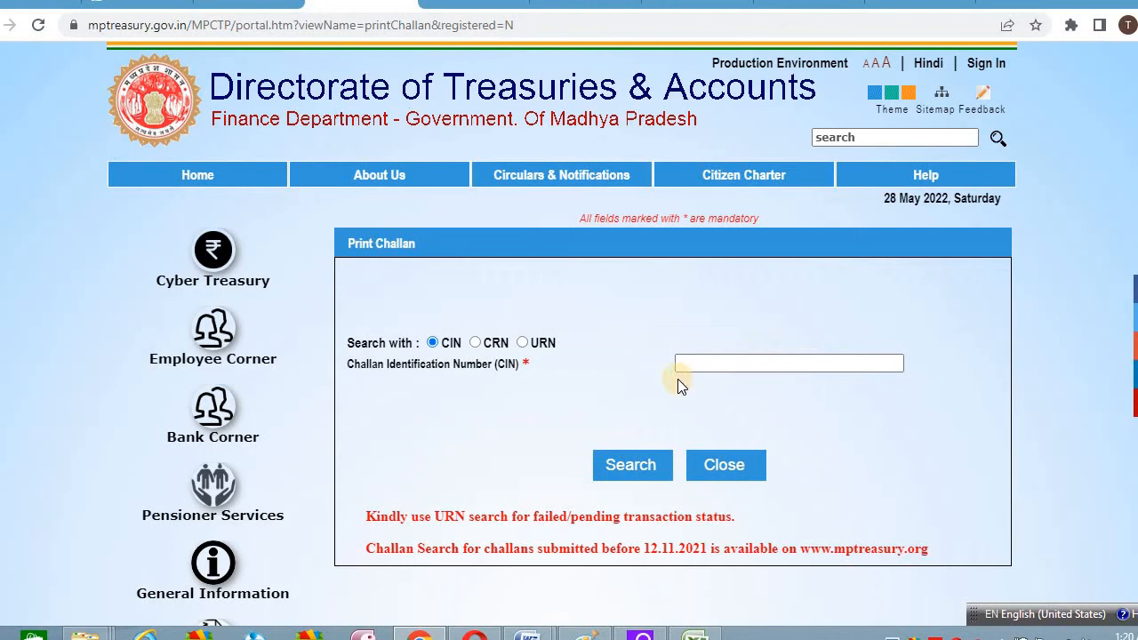
click(522, 343)
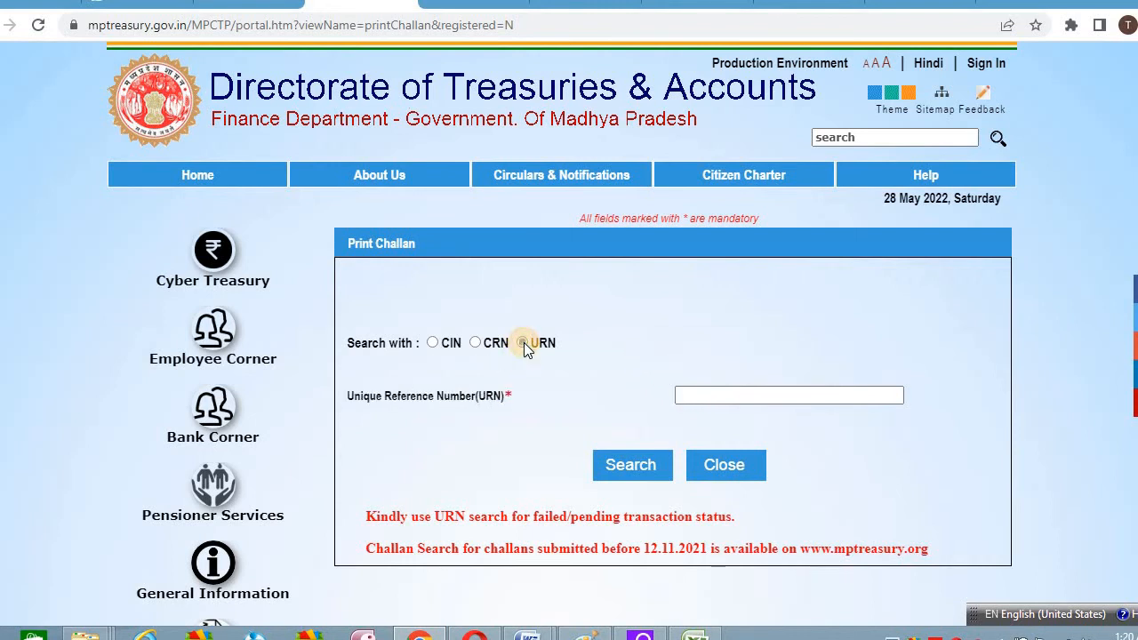
Leave the challan search and open the Common Challan form under Cyber Treasury as an unregistered user
mouse_move(212, 277)
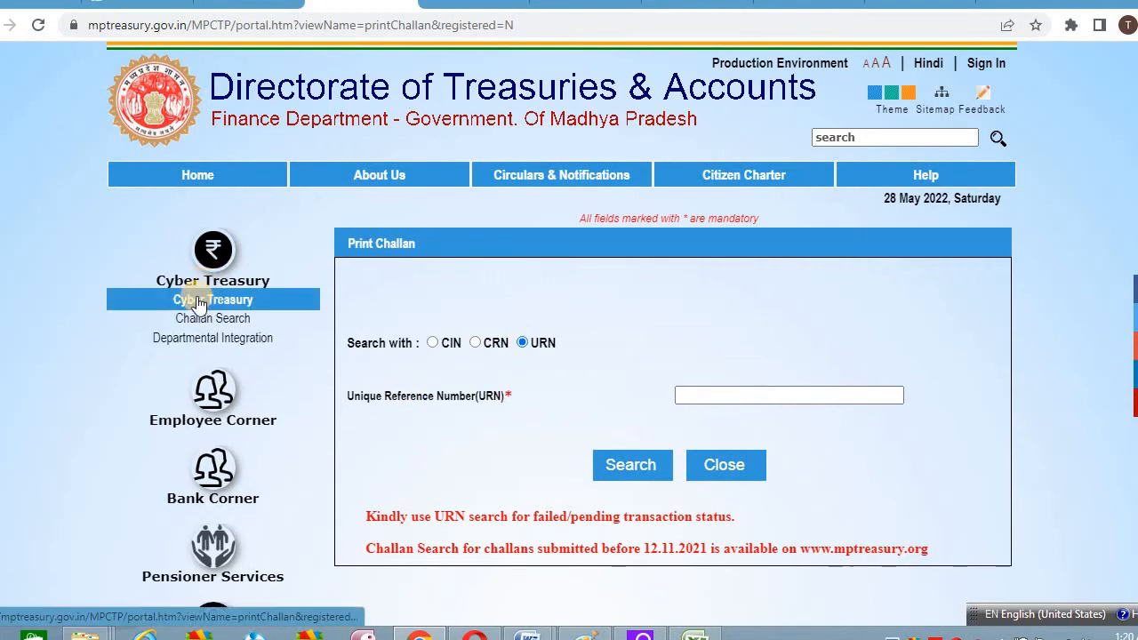
click(198, 301)
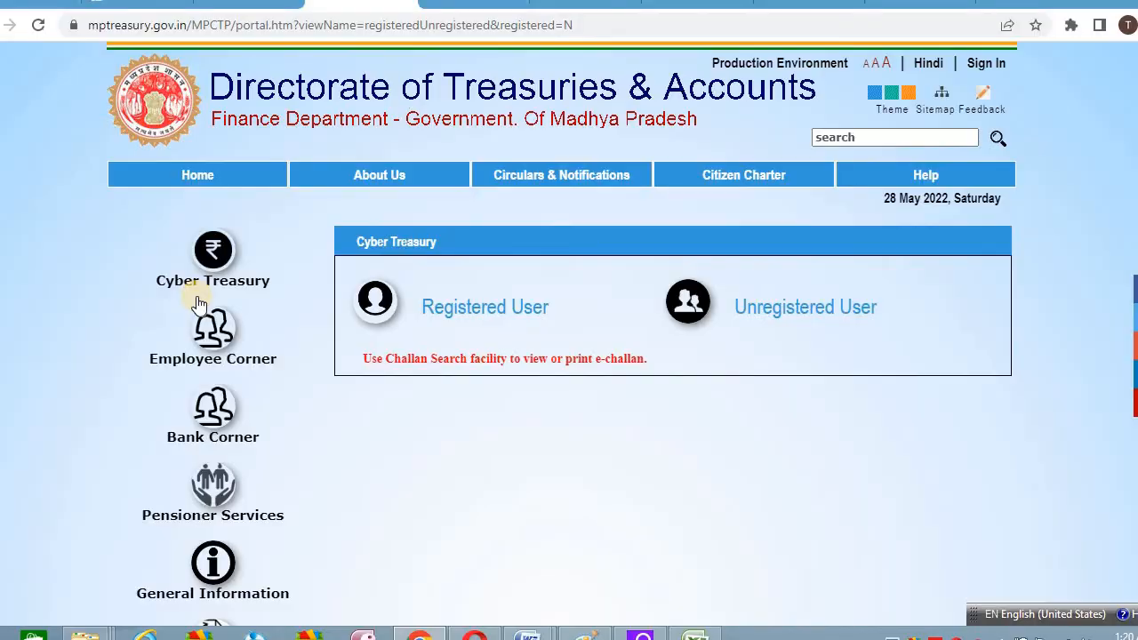
click(794, 307)
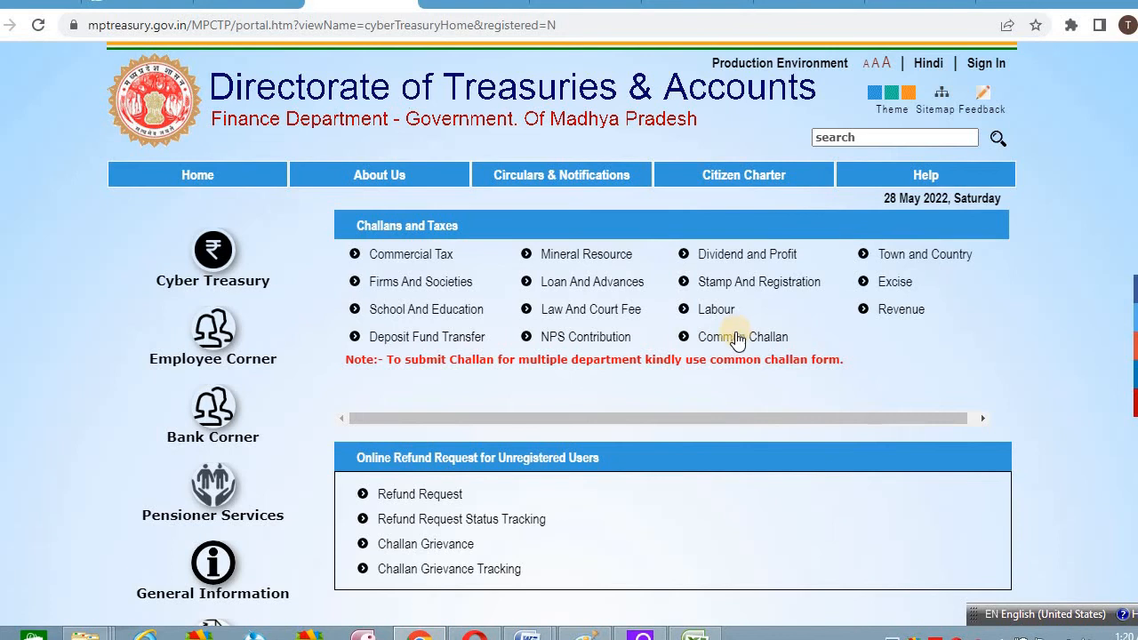
click(732, 342)
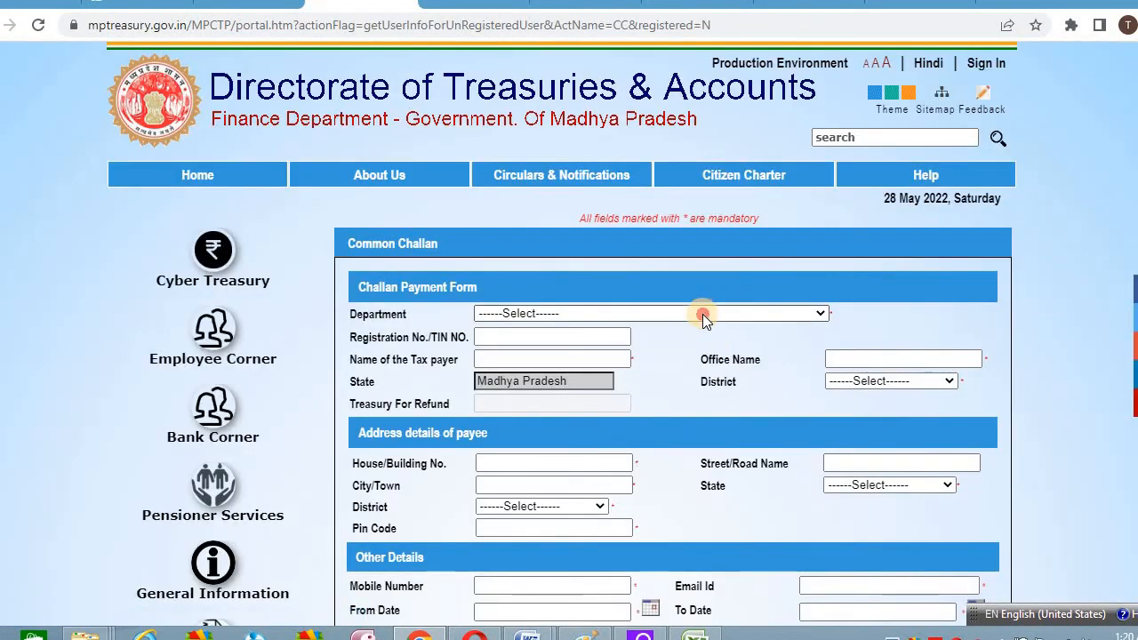
Set the department to 07 - Revenue, enter the taxpayer's name, and set the office name to ujjain and the district to Ujjain
click(702, 315)
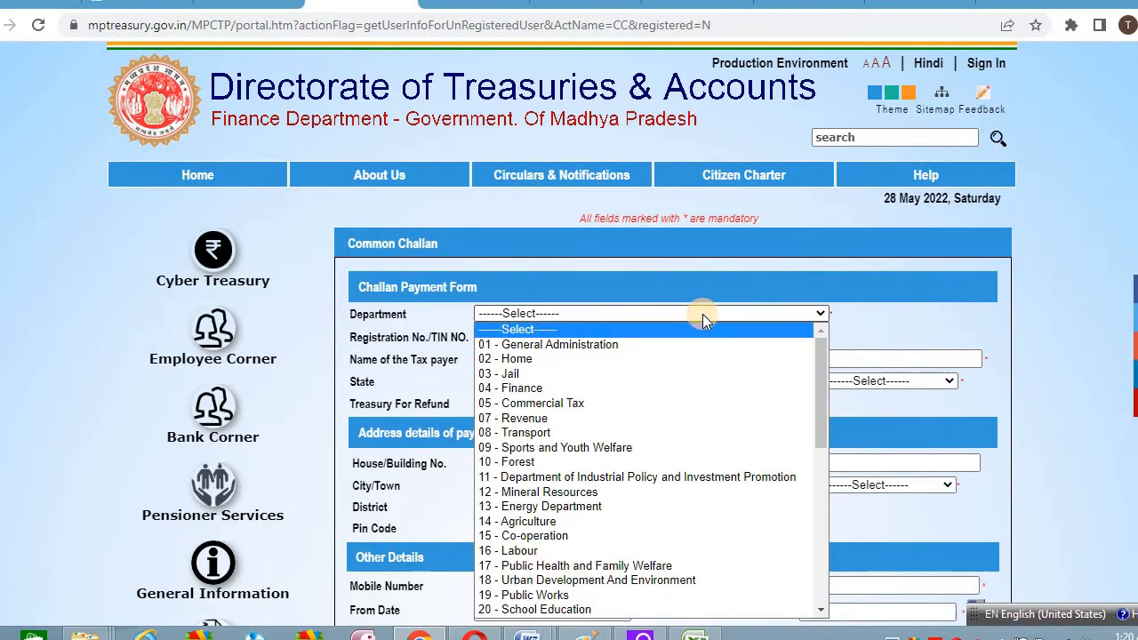
click(538, 419)
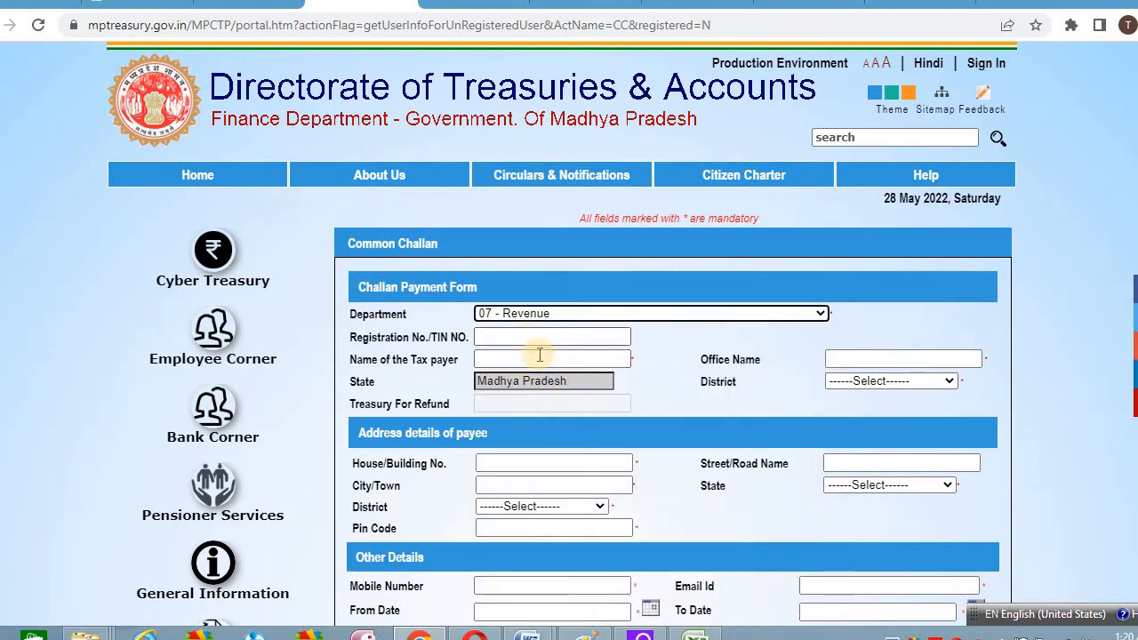
click(521, 362)
text(manish)
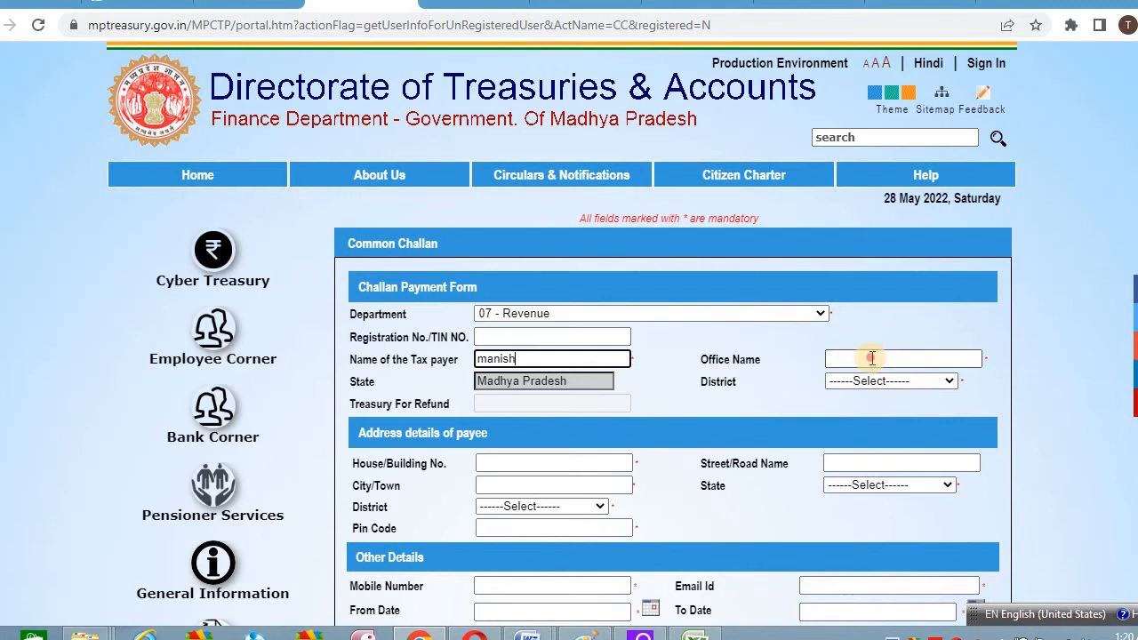
click(872, 358)
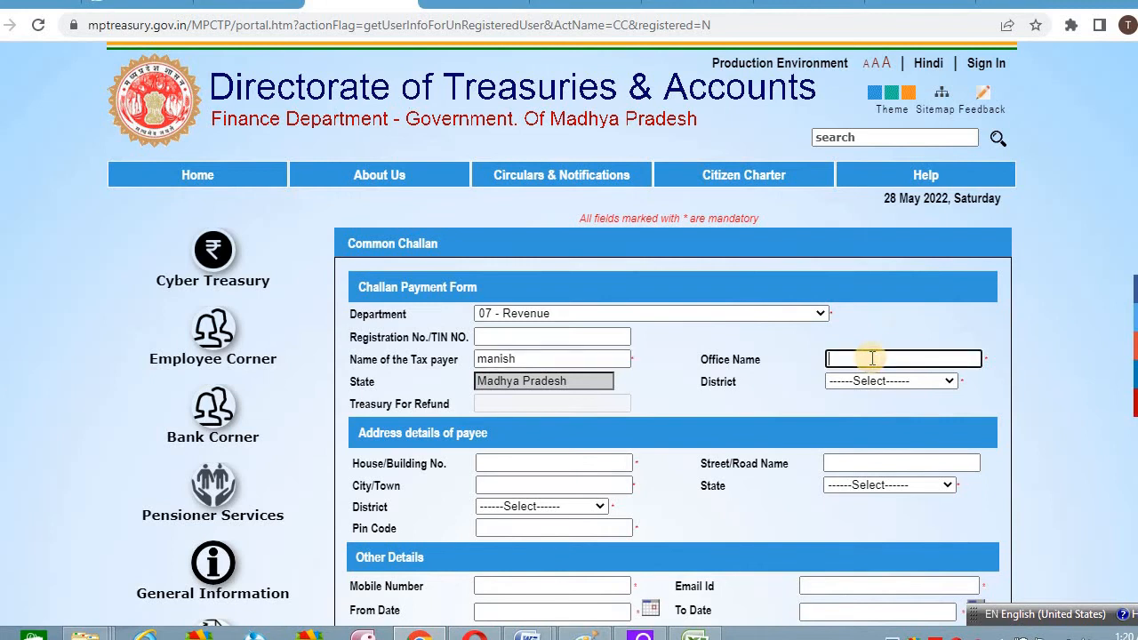
text(ujjain)
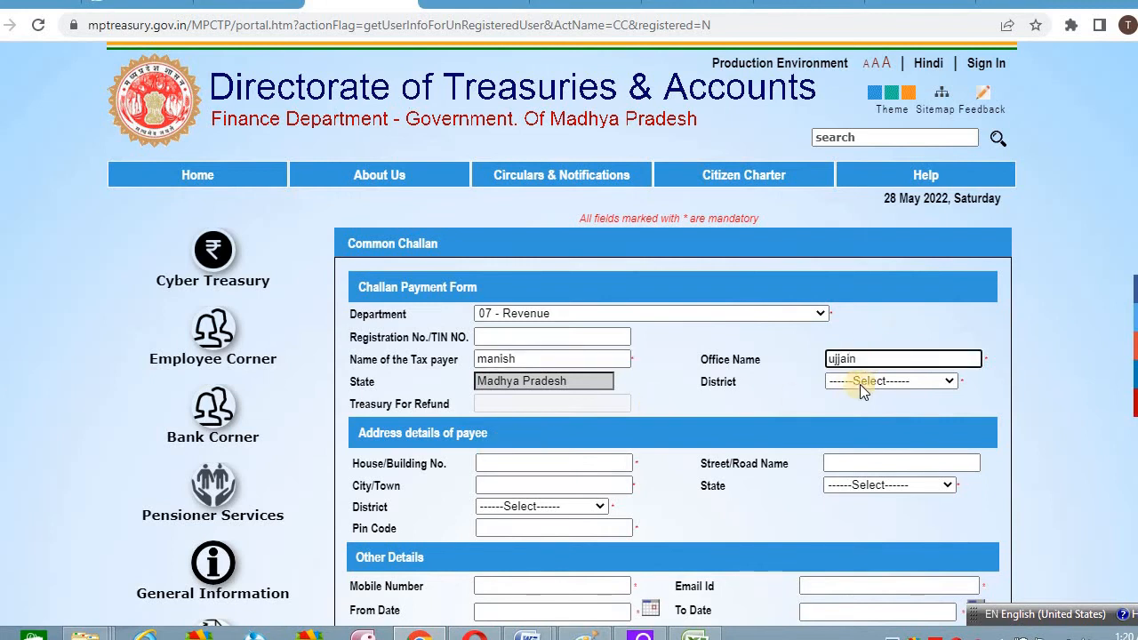
click(924, 381)
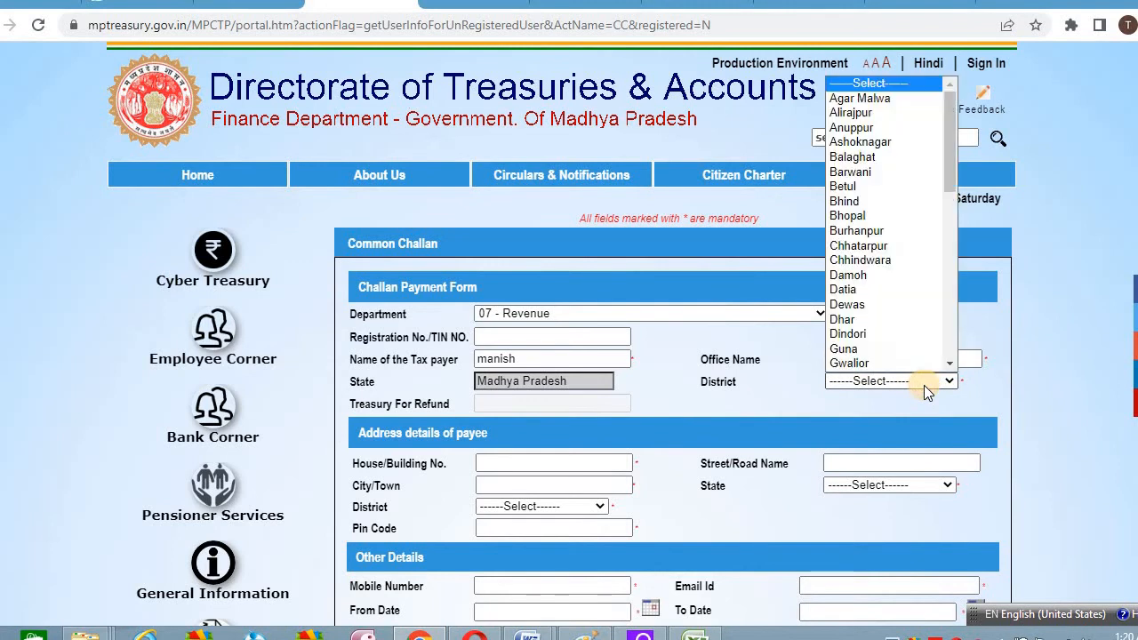
text(u)
key(Return)
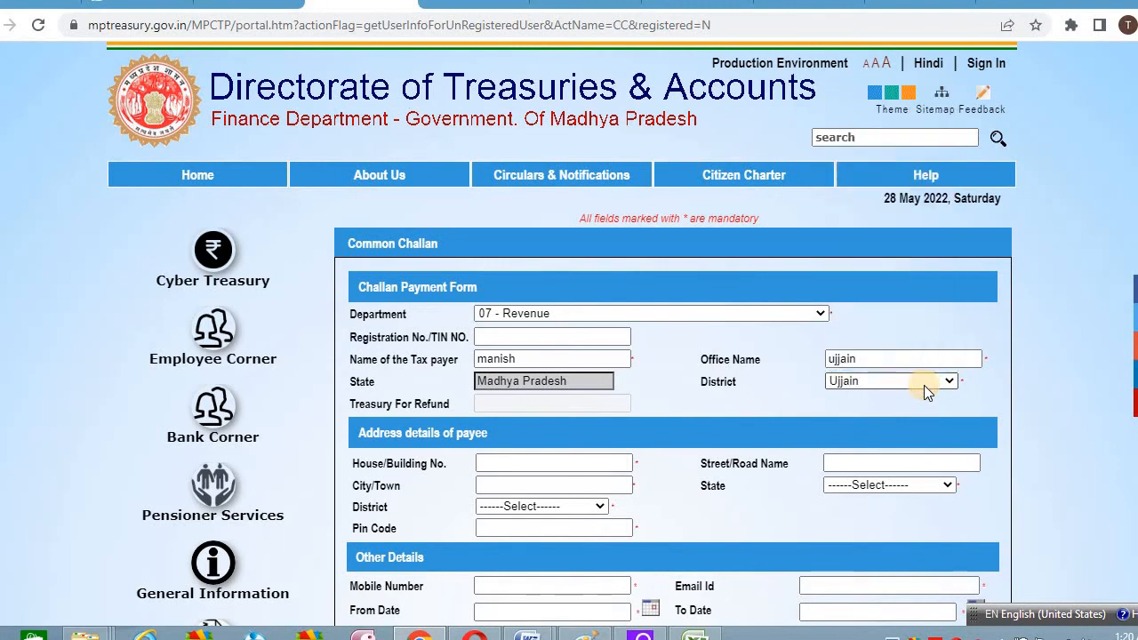
Enter the payee's house number, street name and city in the address details
click(542, 463)
key(Tab)
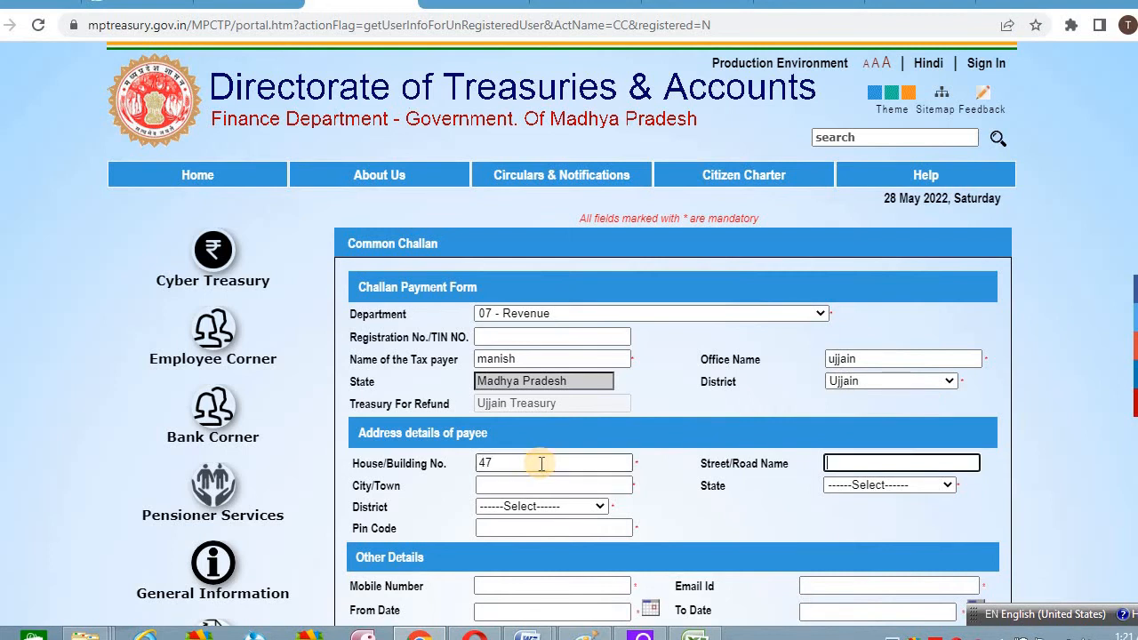
text(ujjain)
key(Tab)
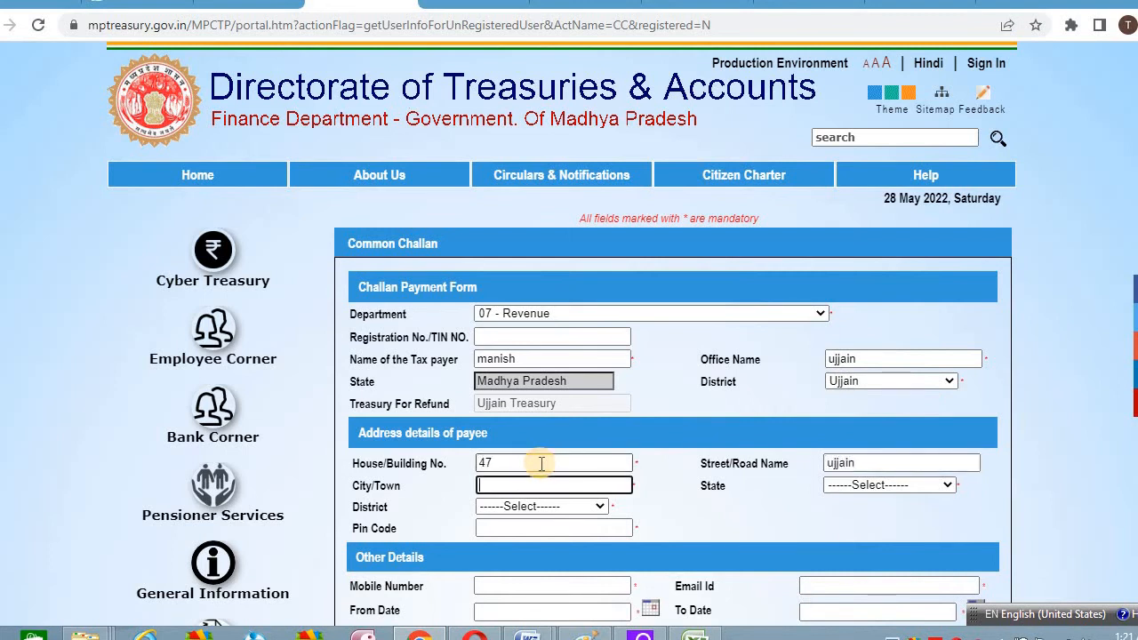
text(ujjain)
key(Tab)
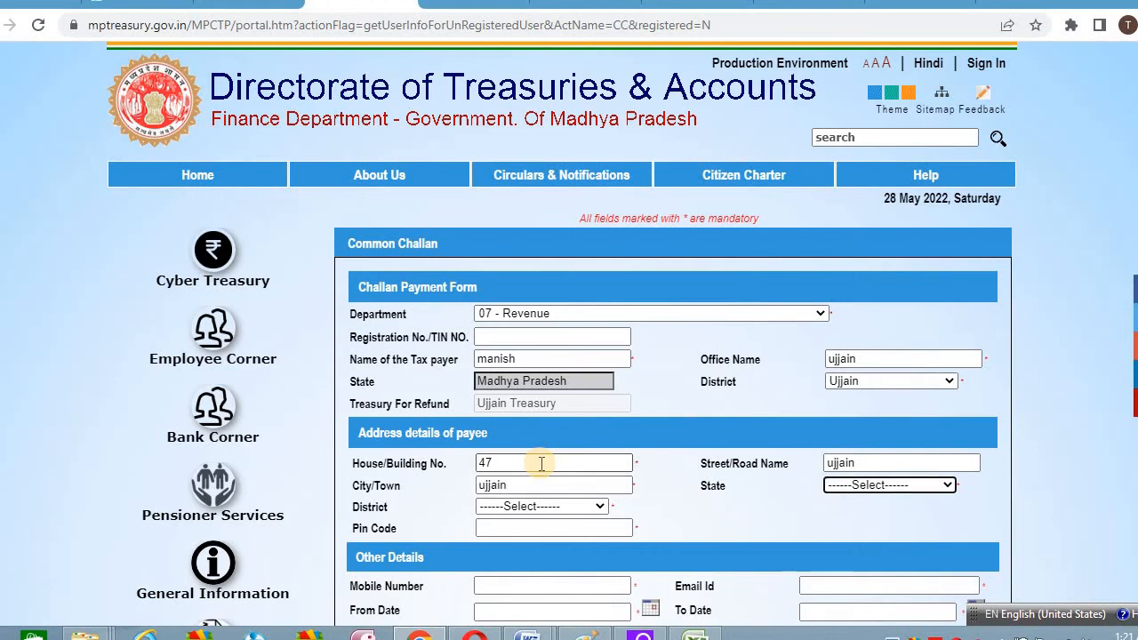
Set the payee's state to Madhya Pradesh and district to Ujjain, and enter the postal code
key(m)
key(Tab)
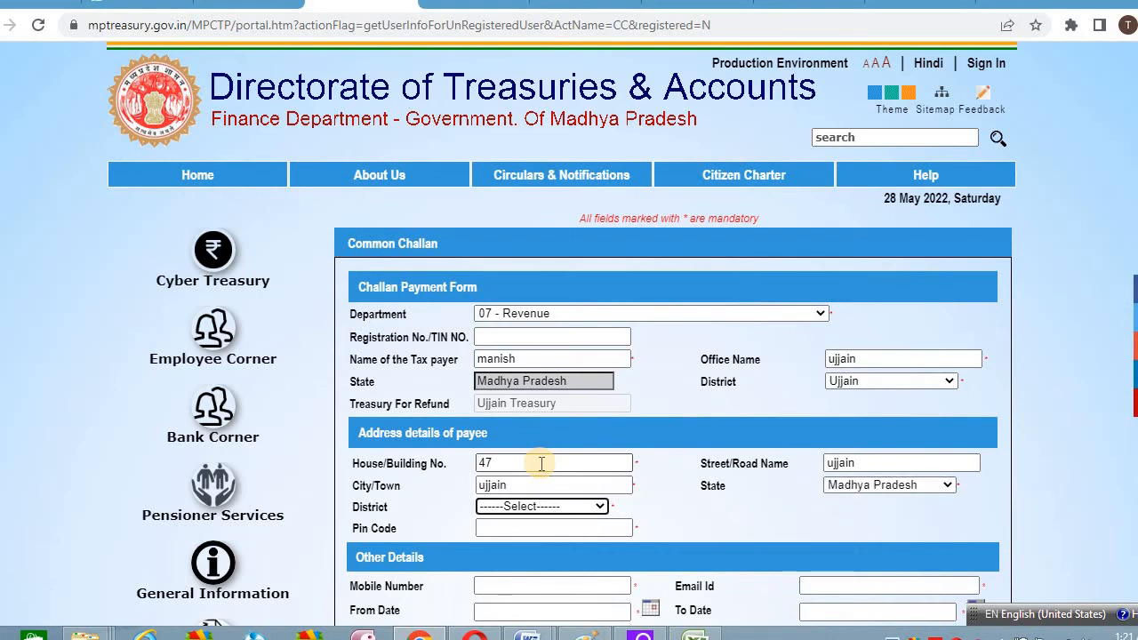
key(Tab)
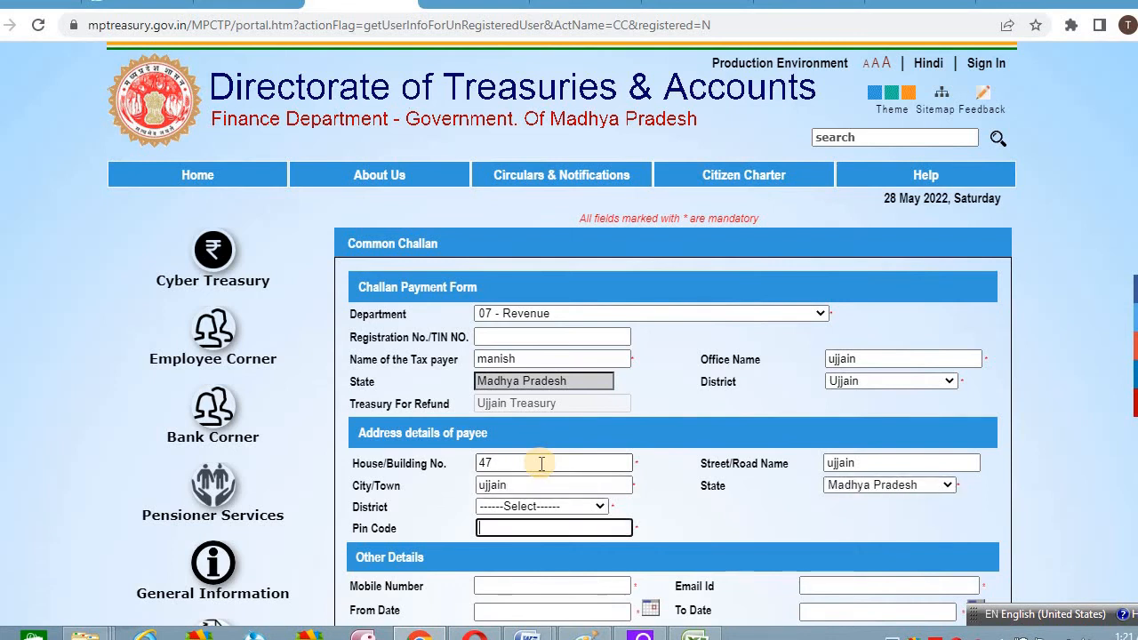
click(589, 506)
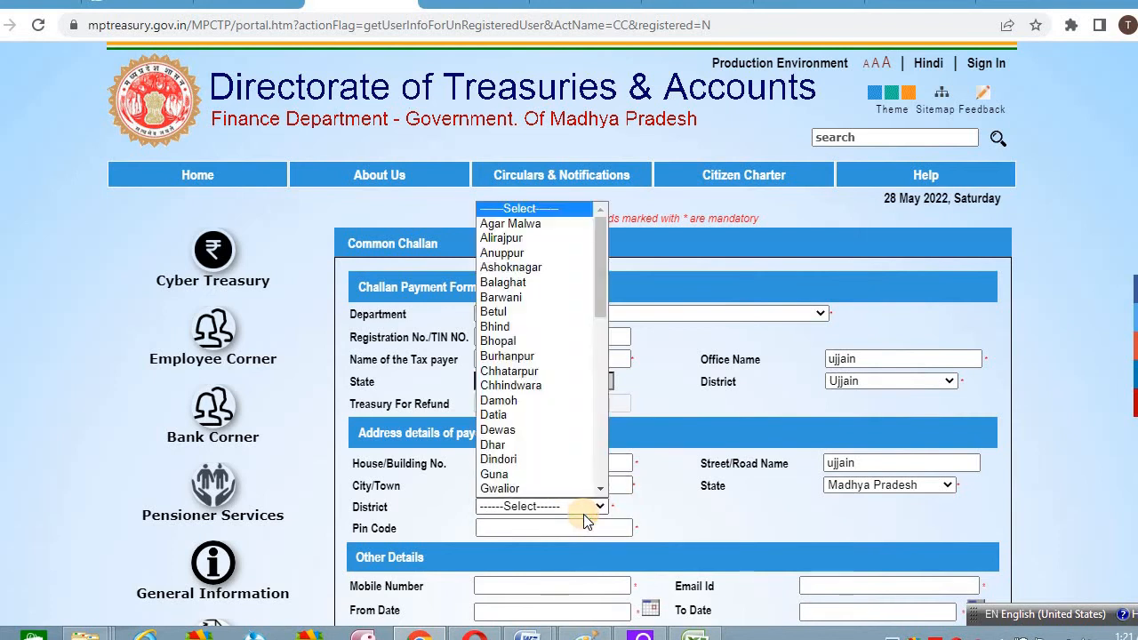
key(u)
key(Return)
key(Tab)
text(456010)
key(Tab)
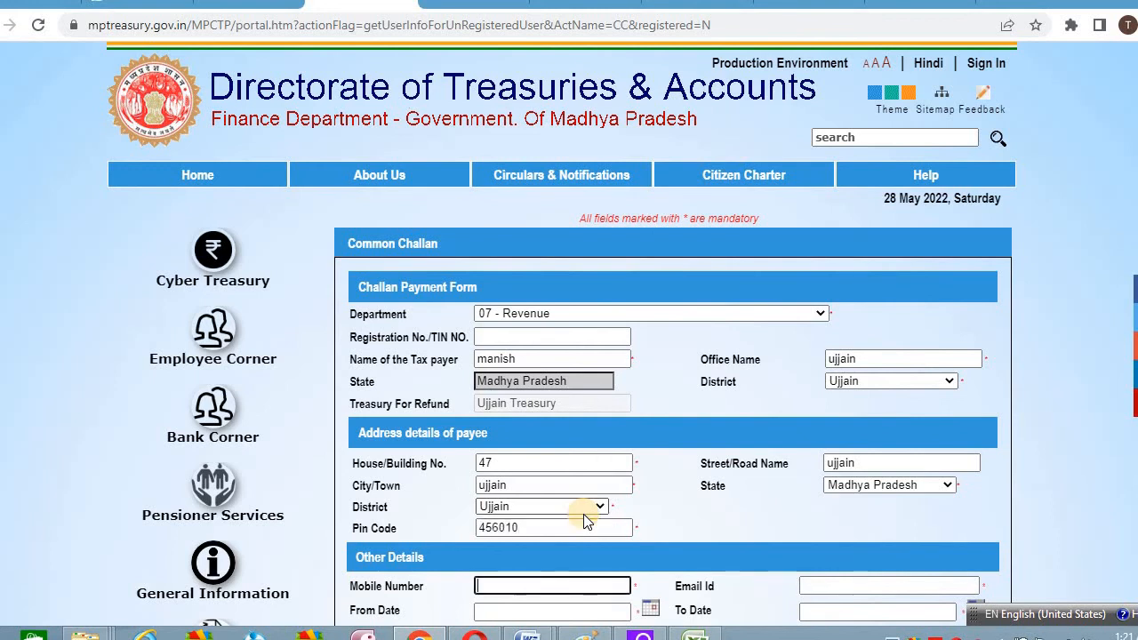
Enter the payee's mobile number and e-mail address in the other details
key(Tab)
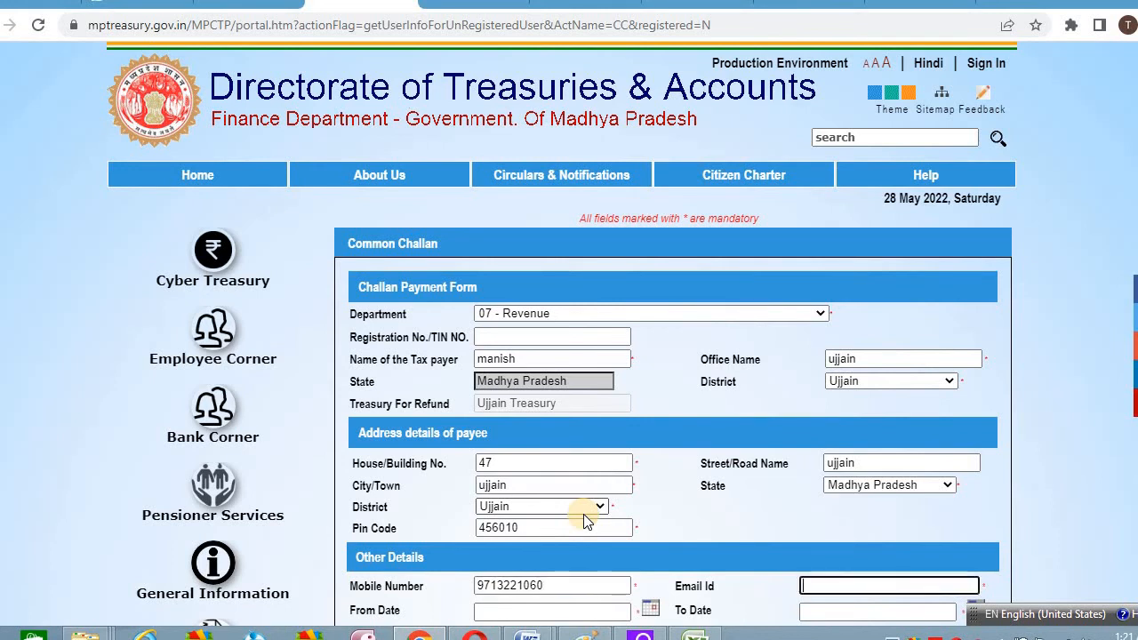
key(Tab)
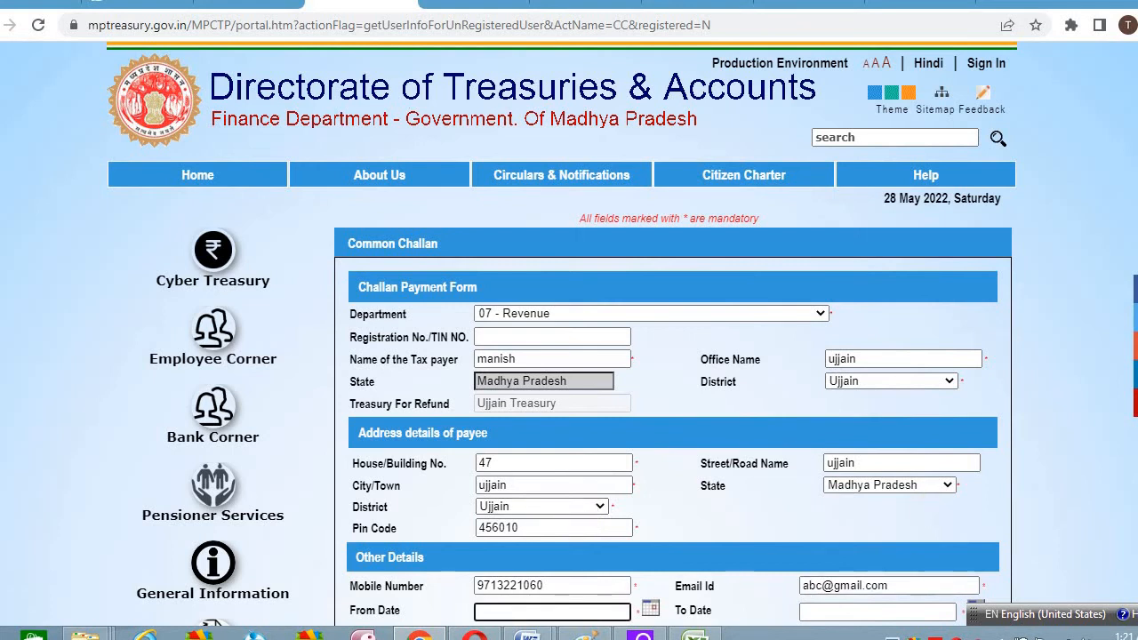
Set the challan period from 05/05/2022 to 17/05/2022
scroll(787, 368, down, 2)
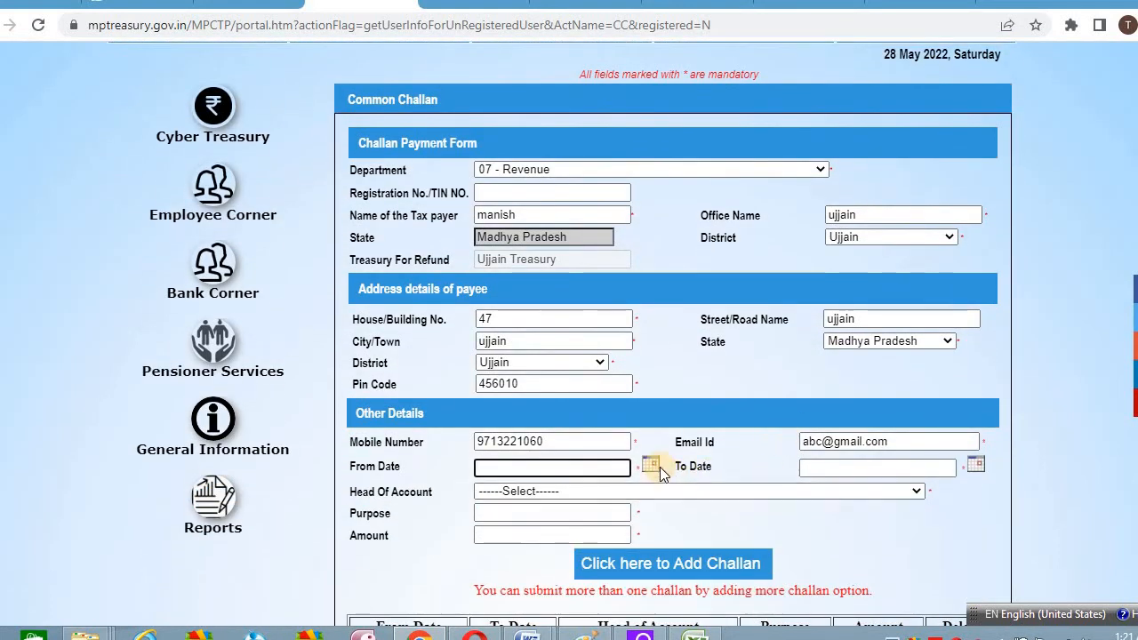
click(652, 464)
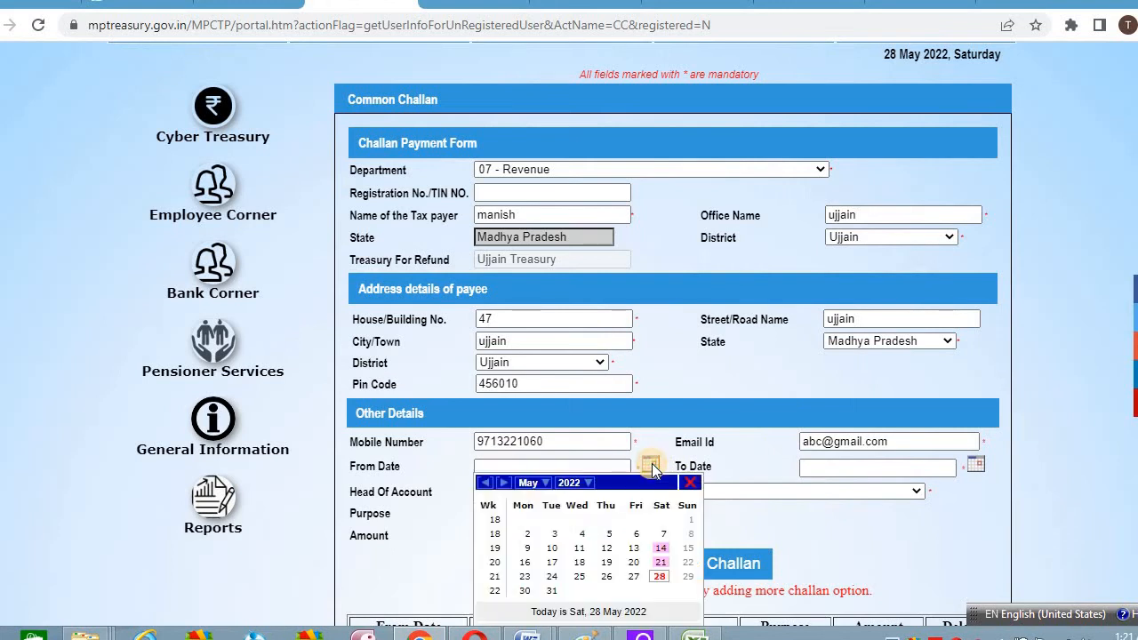
click(609, 534)
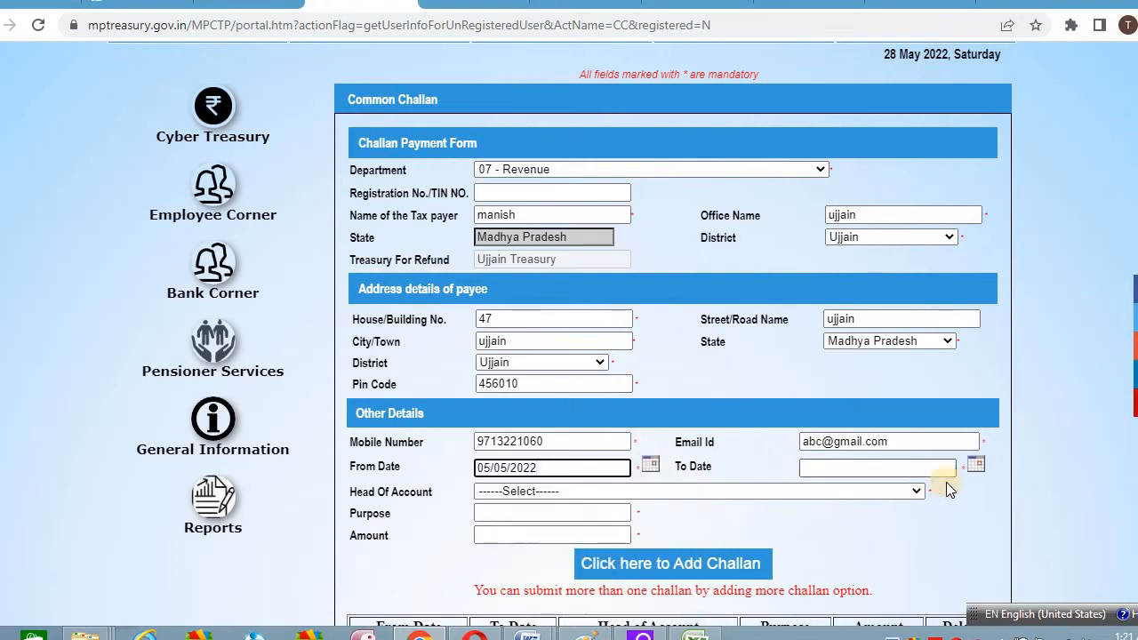
click(976, 464)
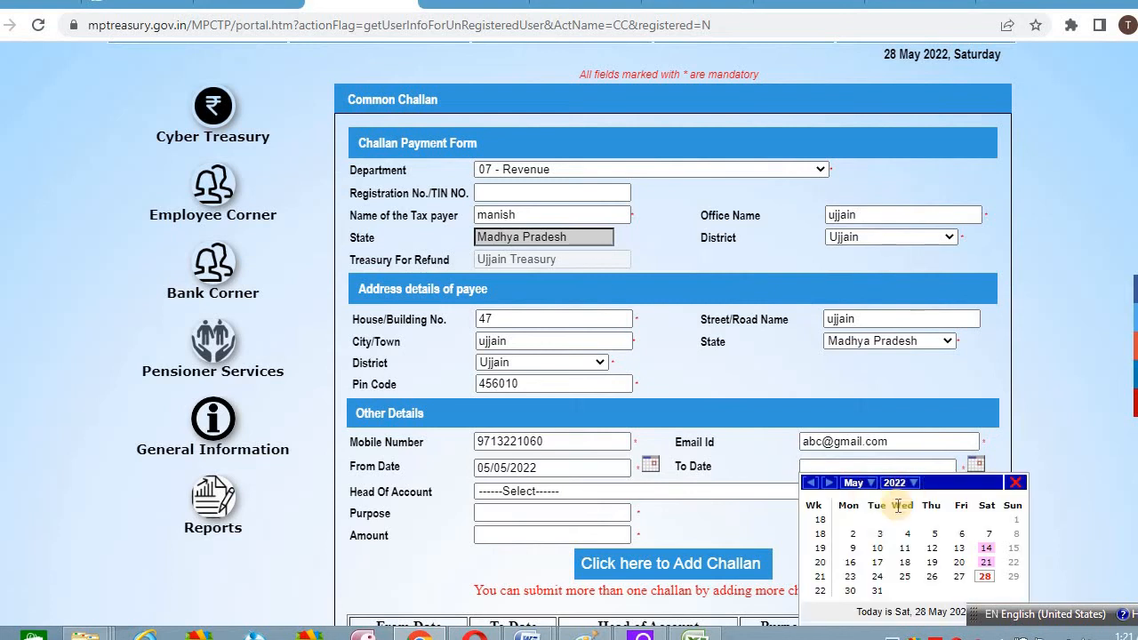
click(876, 563)
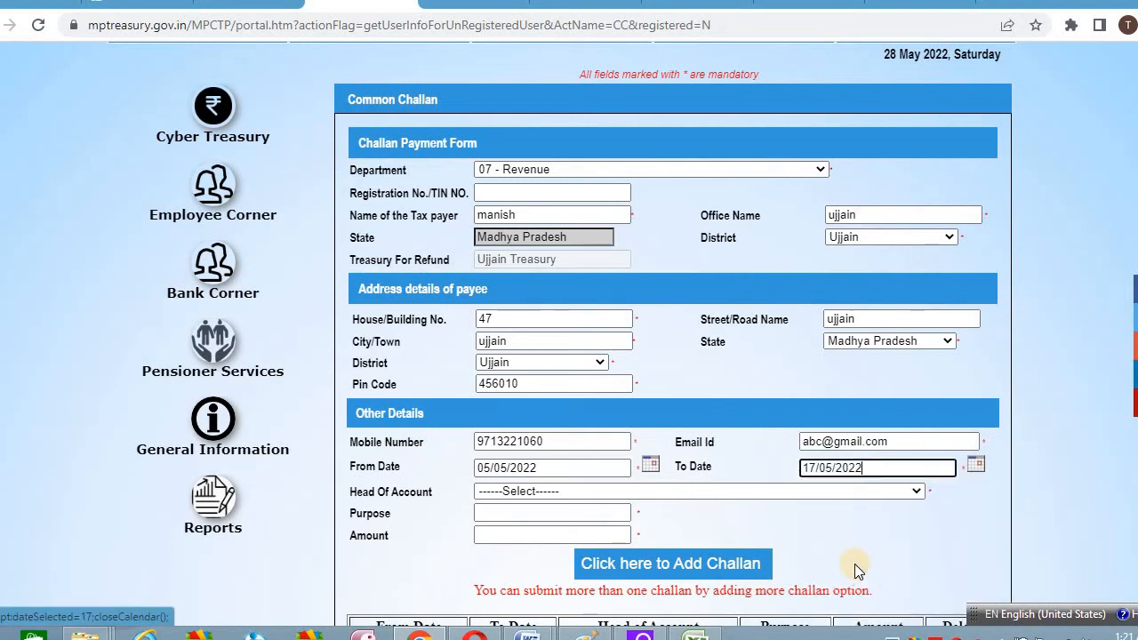
click(792, 491)
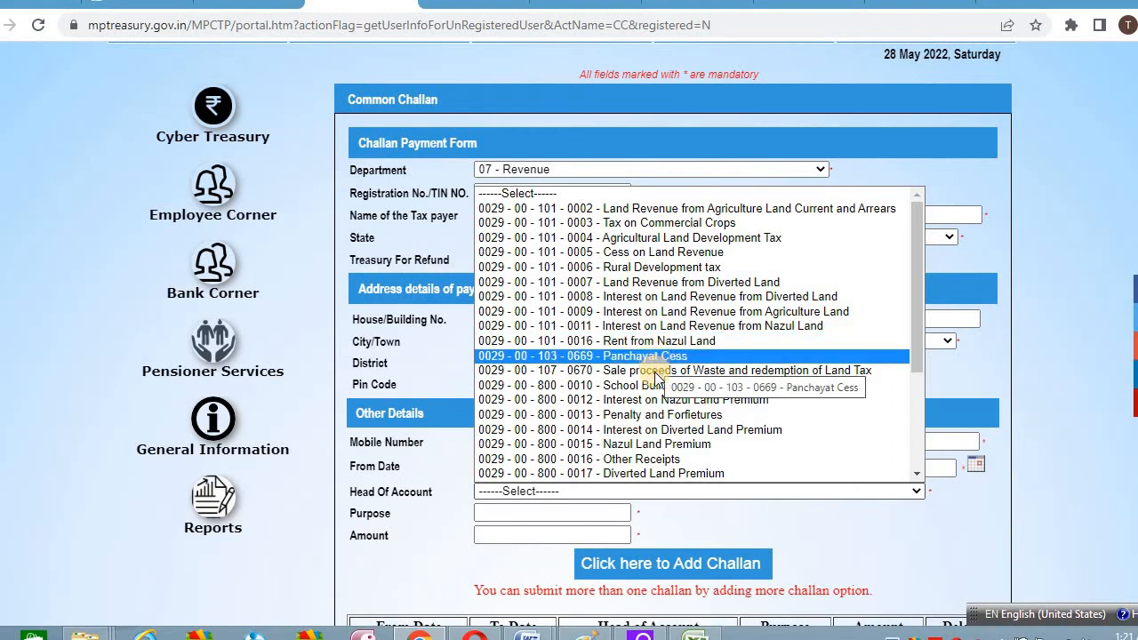
click(625, 414)
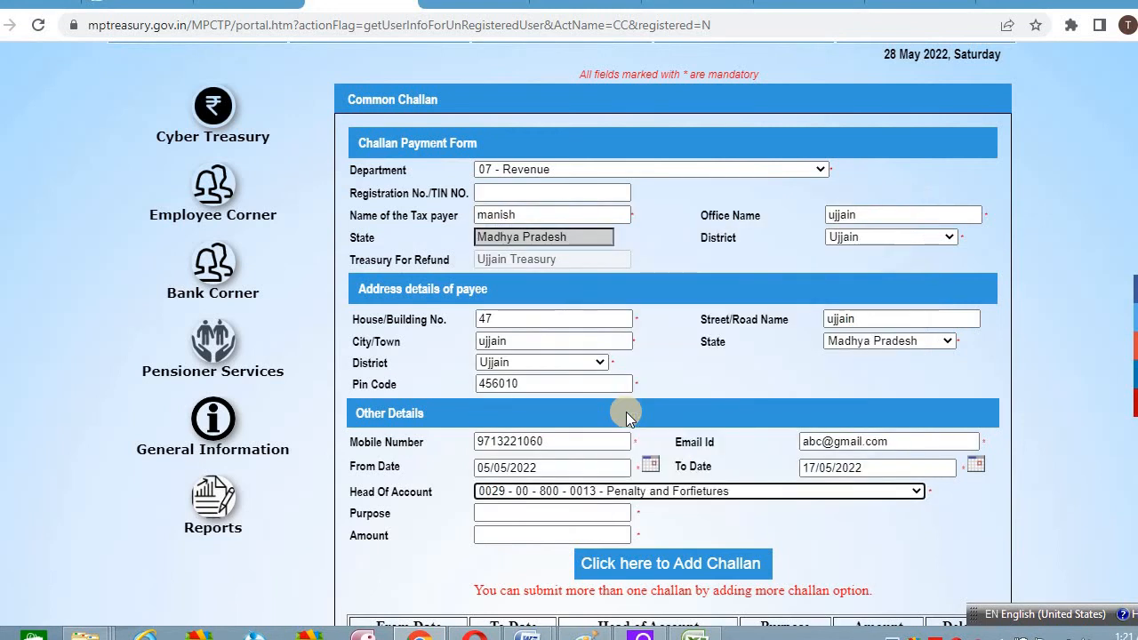
click(503, 516)
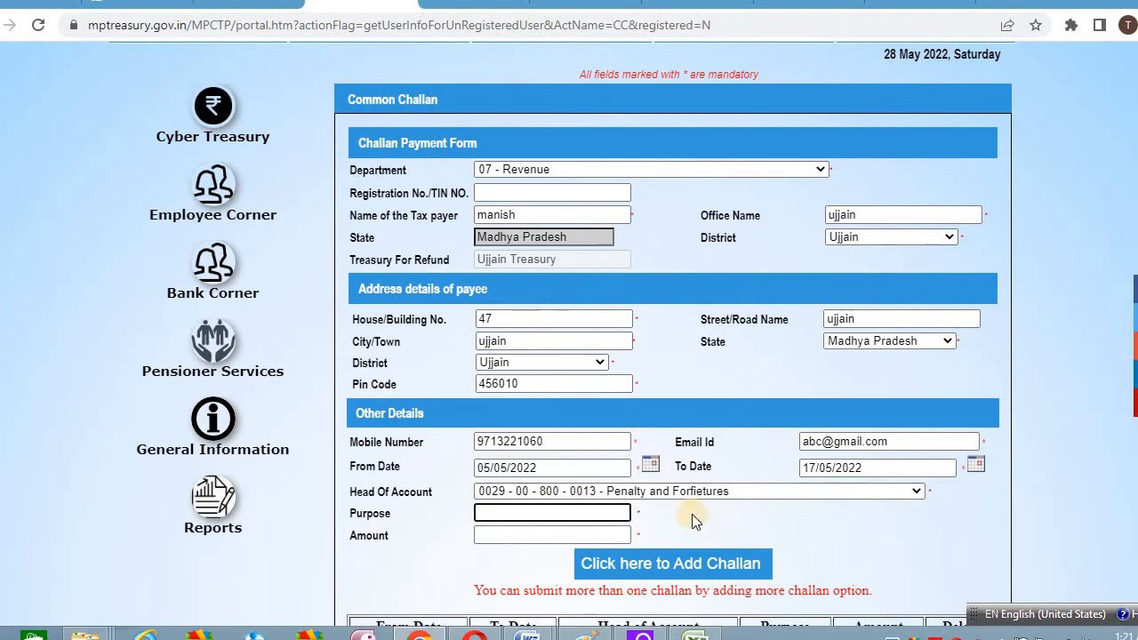
Add a challan with head of account 0029 - 00 - 800 - 0017 - Diverted Land Premium, purpose construction and amount 5000
click(794, 488)
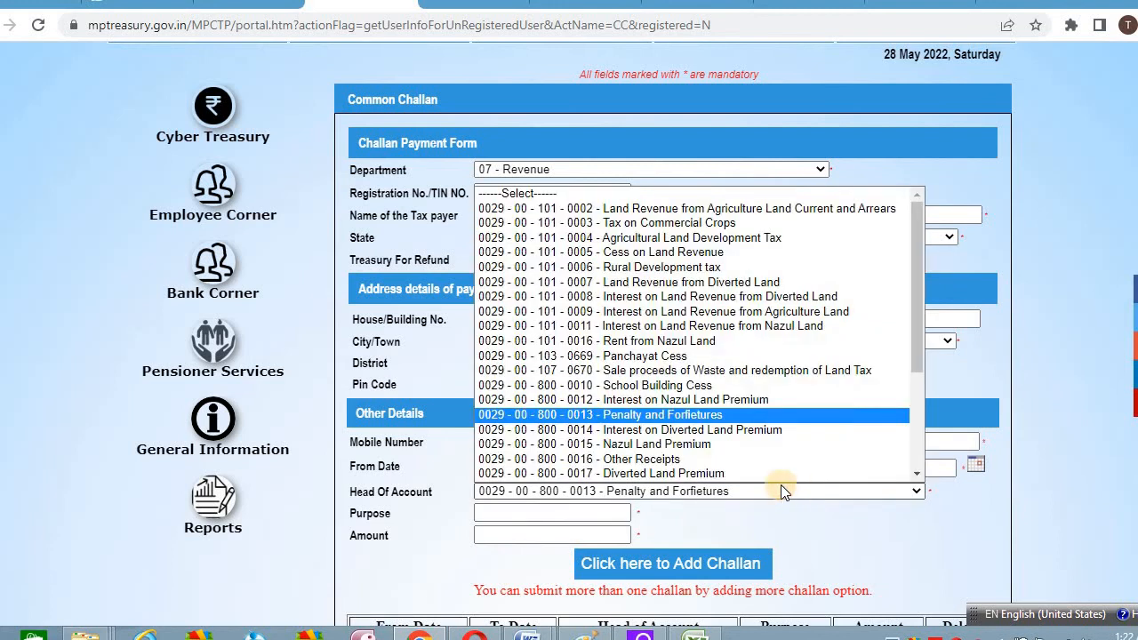
click(719, 473)
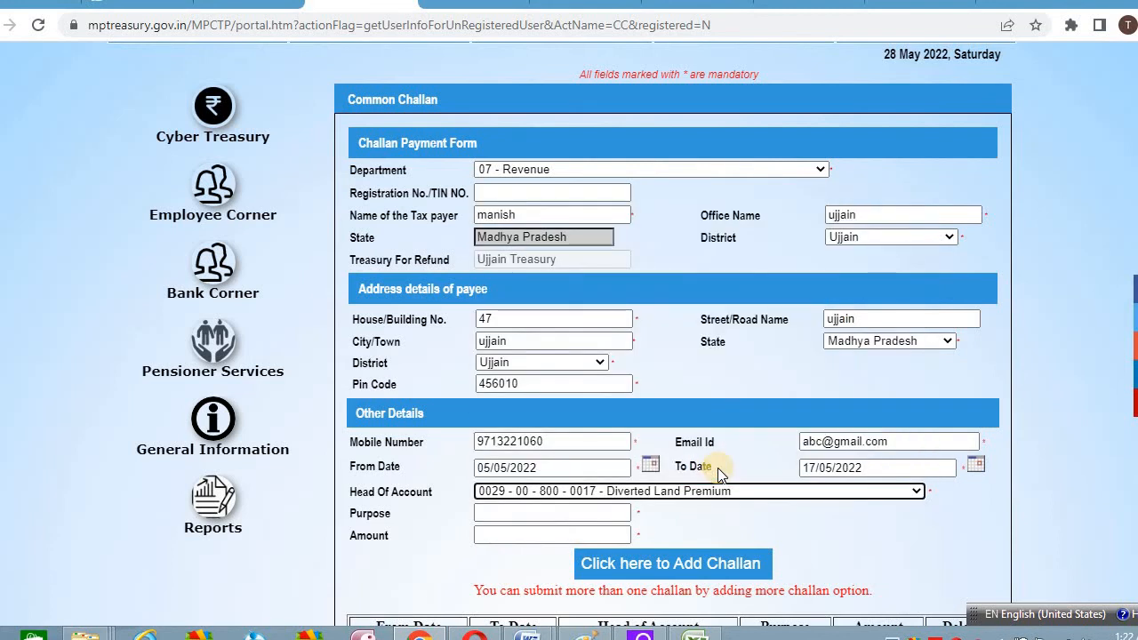
click(562, 515)
text(ta)
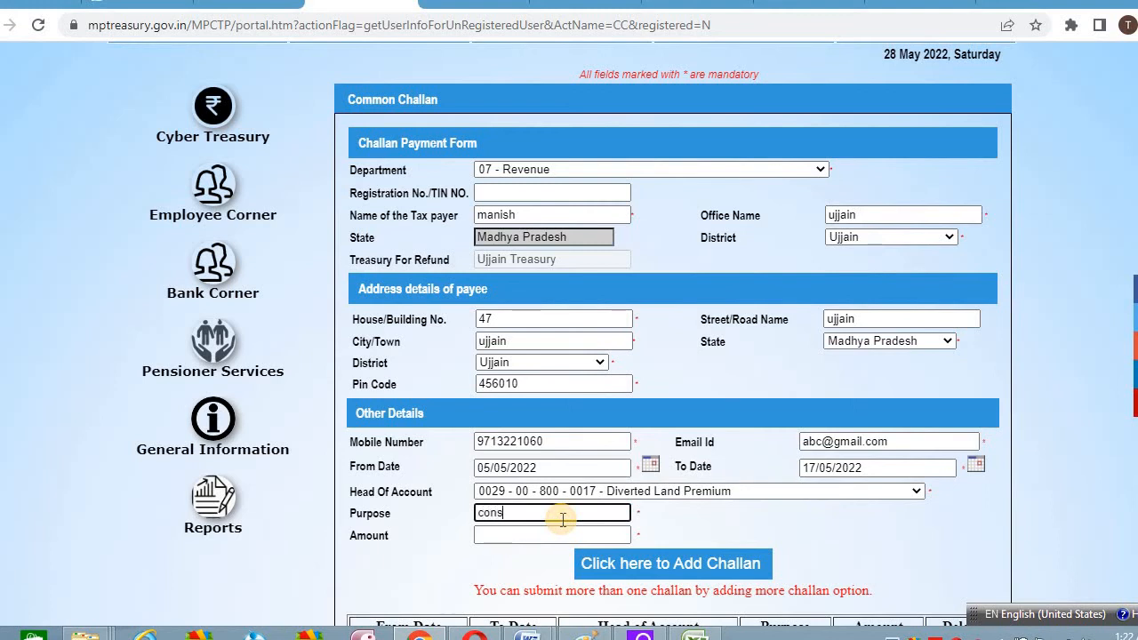
text(nstruction)
click(525, 538)
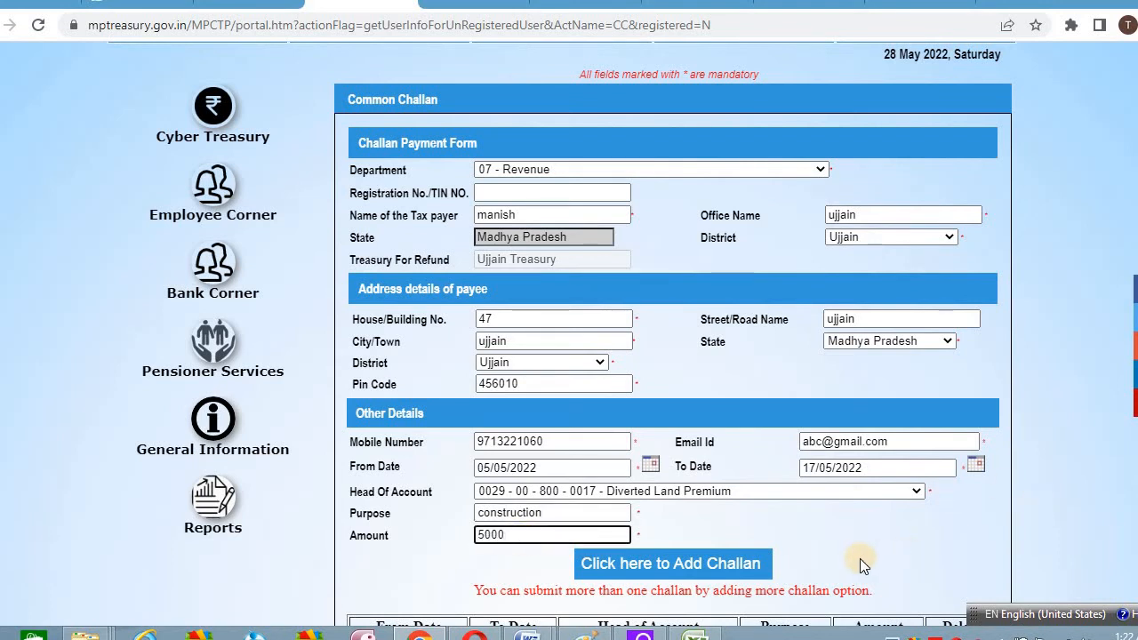
click(717, 565)
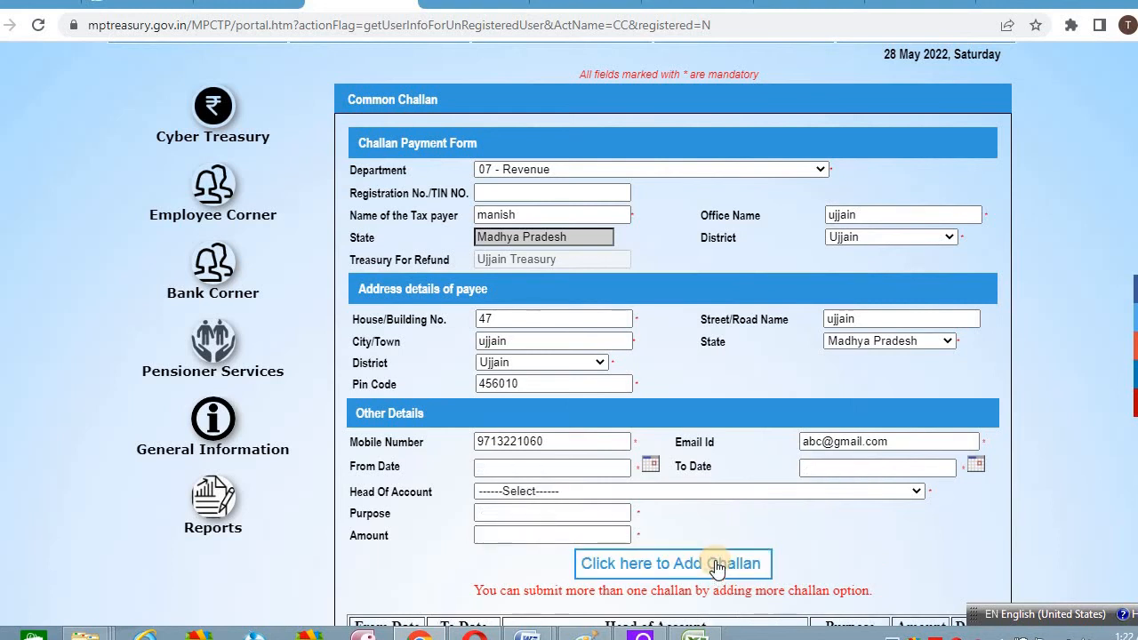
Choose department 16 - Labour for a second challan and set its period from 03/05/2022 to 16/05/2022
click(789, 173)
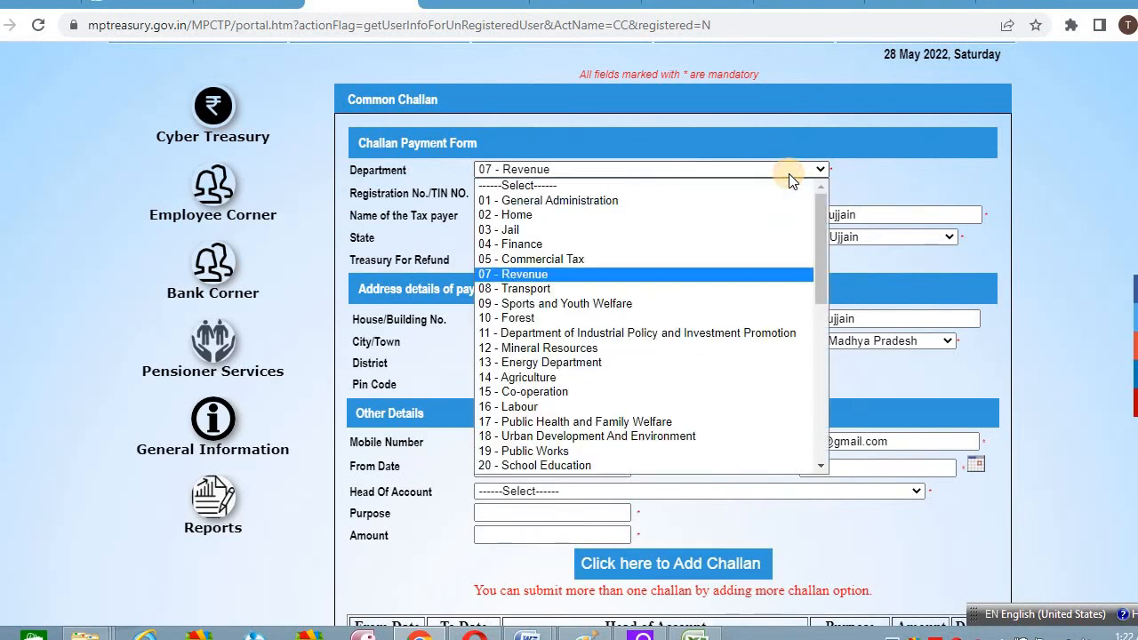
click(528, 410)
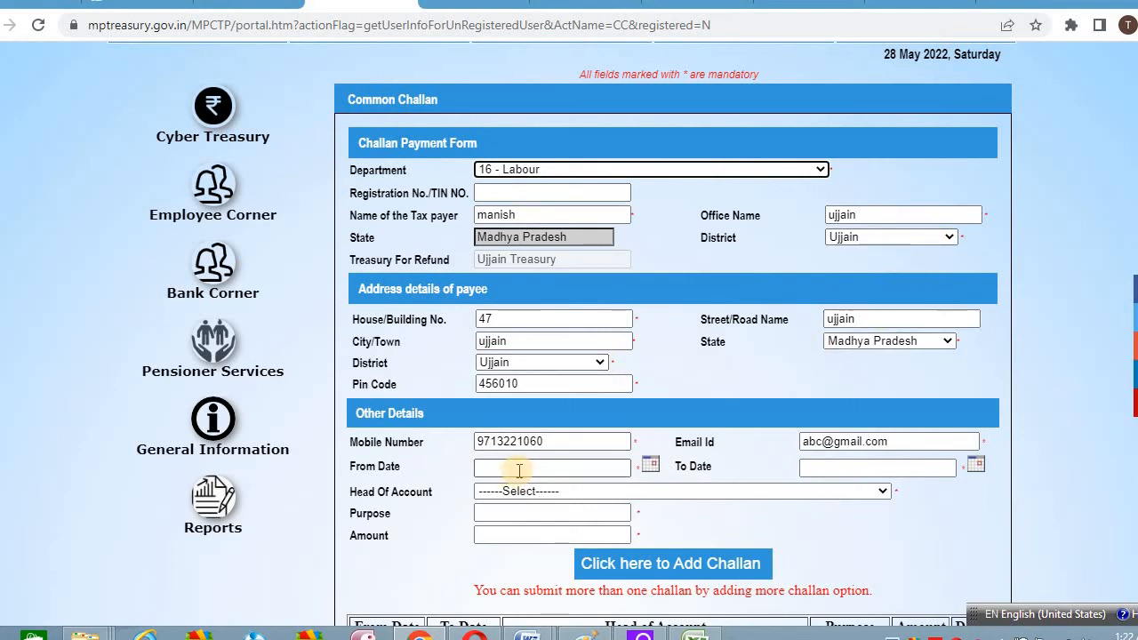
click(650, 466)
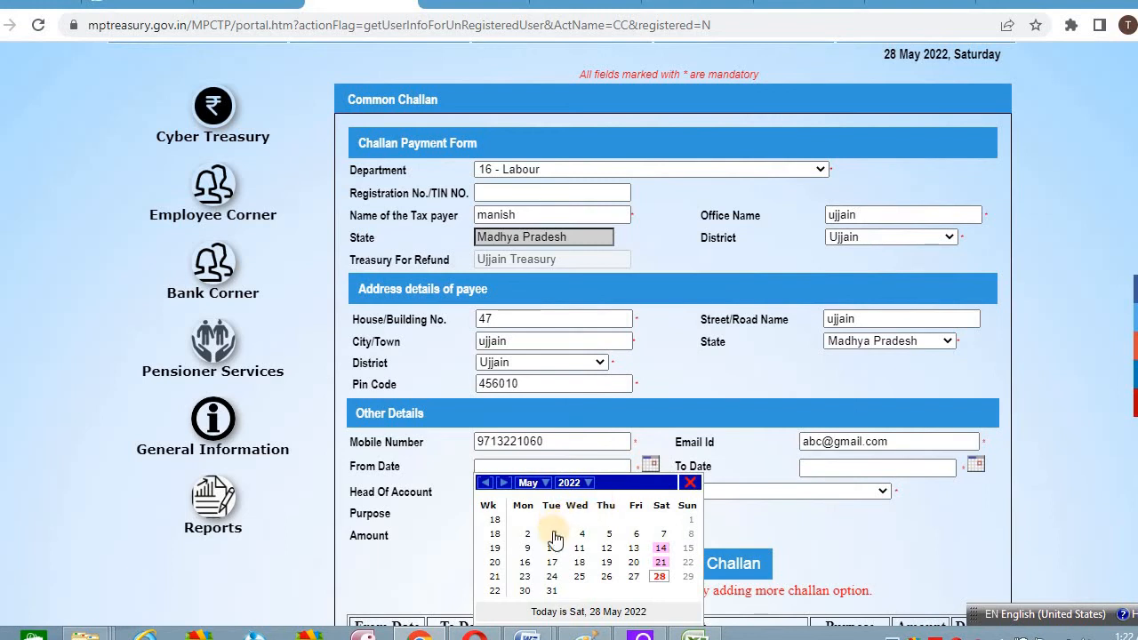
click(552, 534)
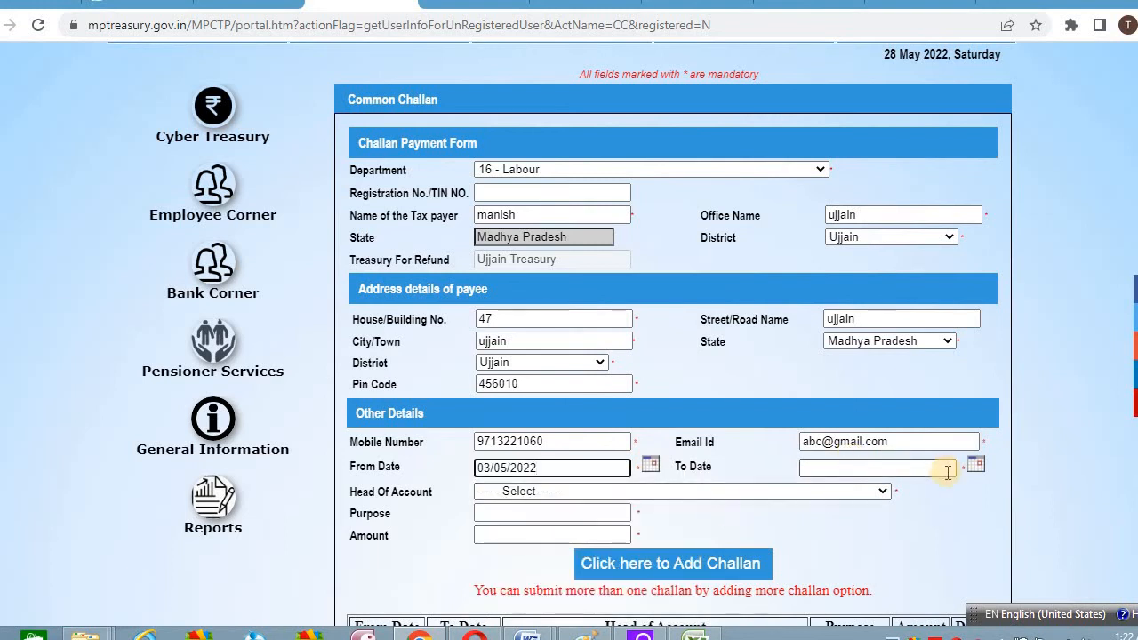
click(977, 467)
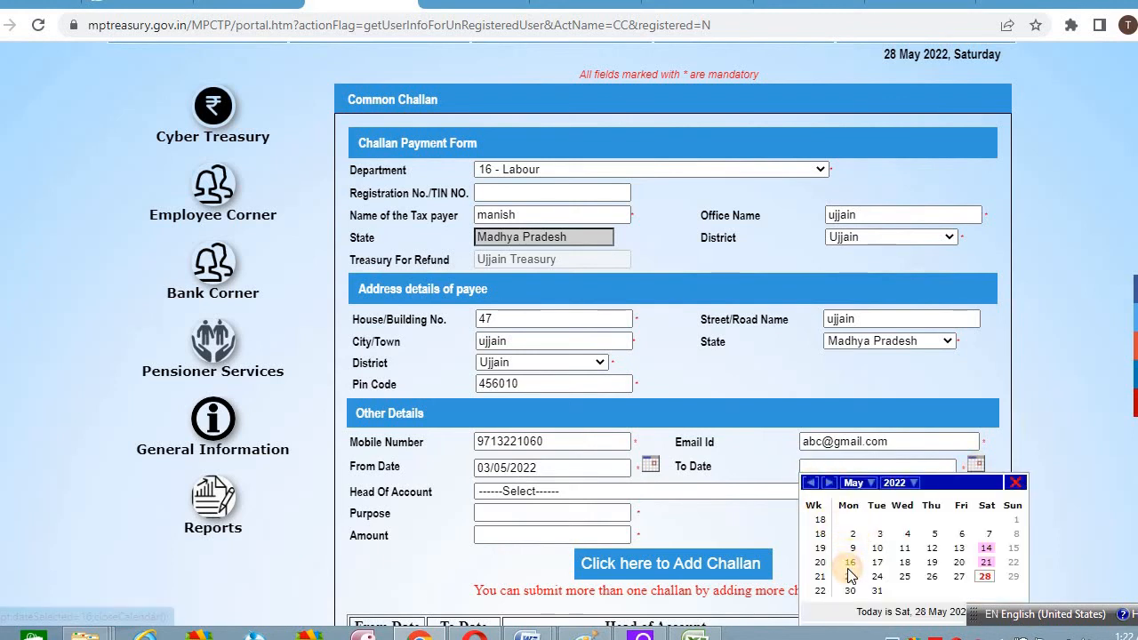
click(850, 564)
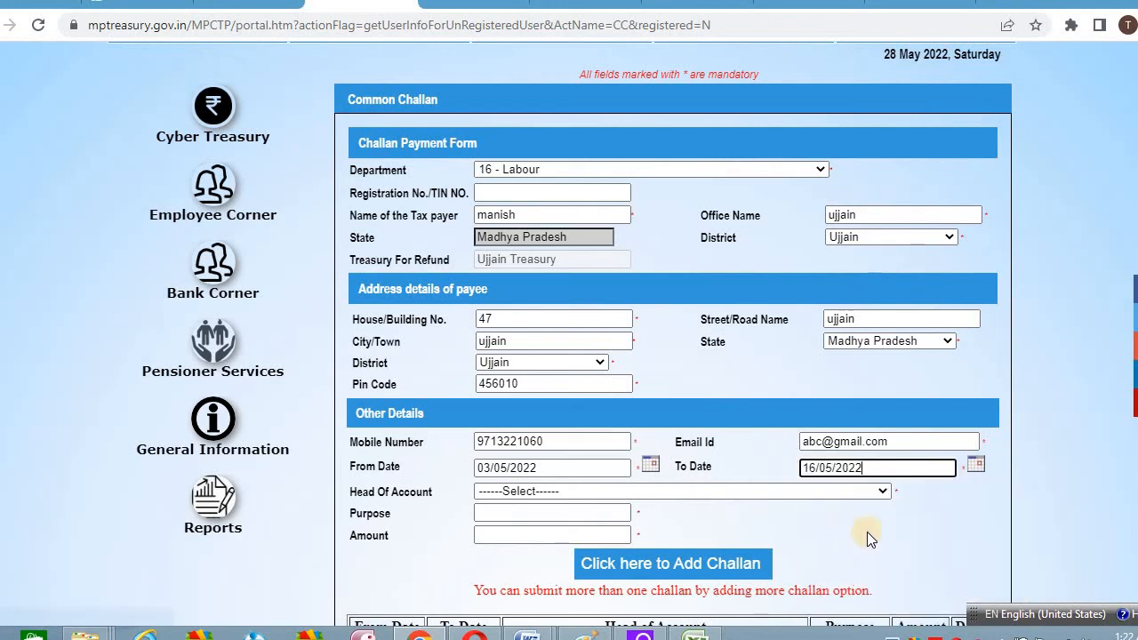
Add the Labour challan with head of account 8443 - 00 - 103 - 0000 - Security Deposits, purpose tax pay and amount 100
click(882, 493)
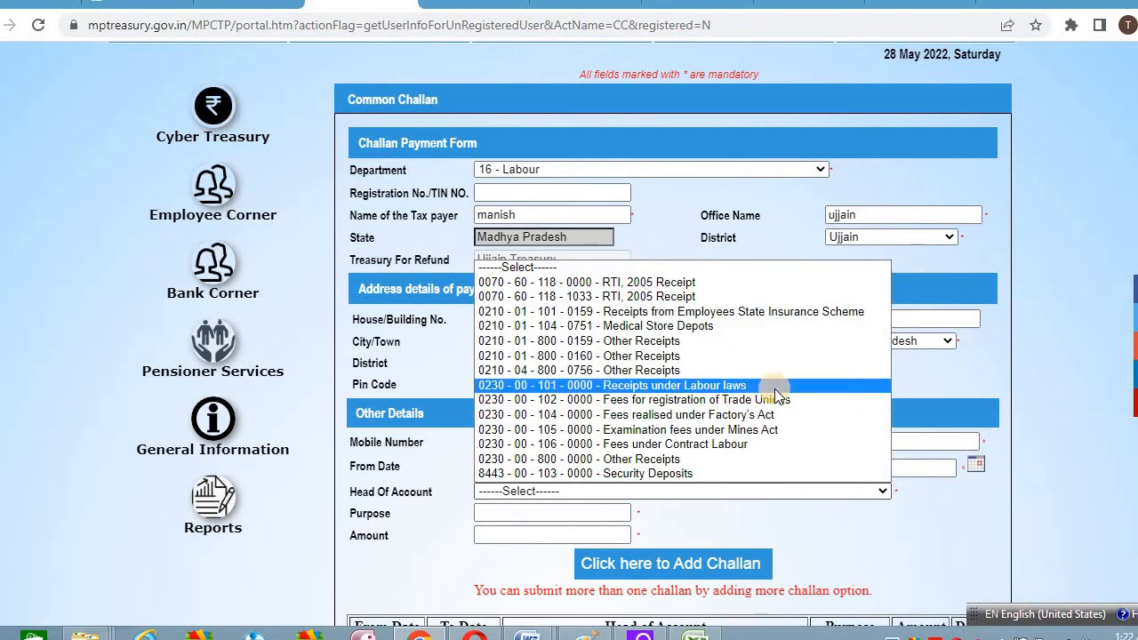
click(678, 474)
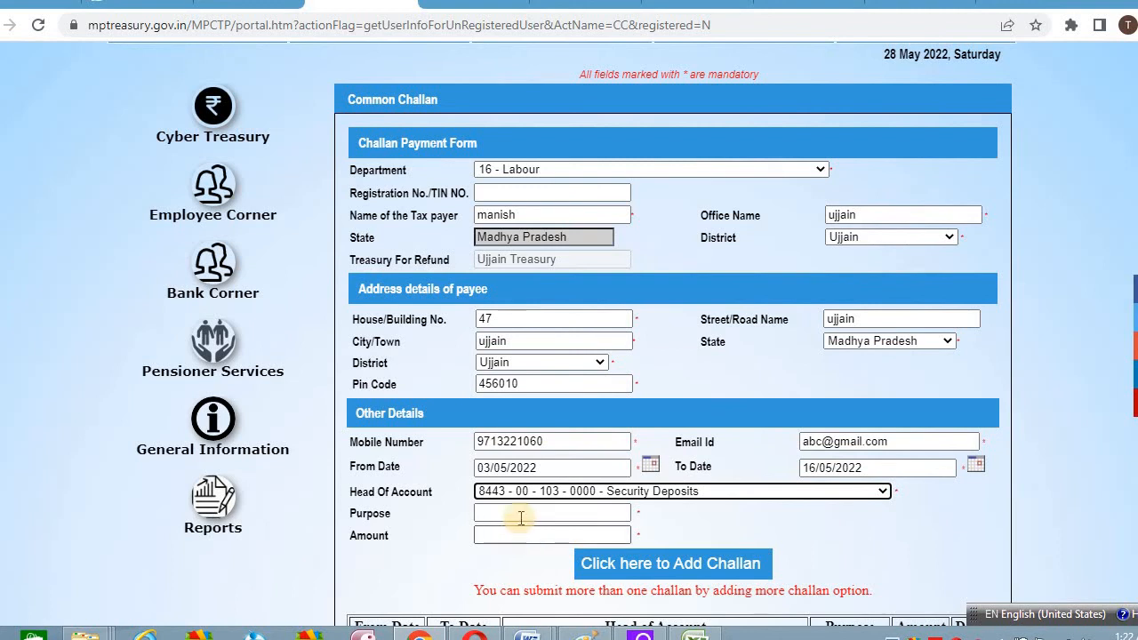
click(529, 519)
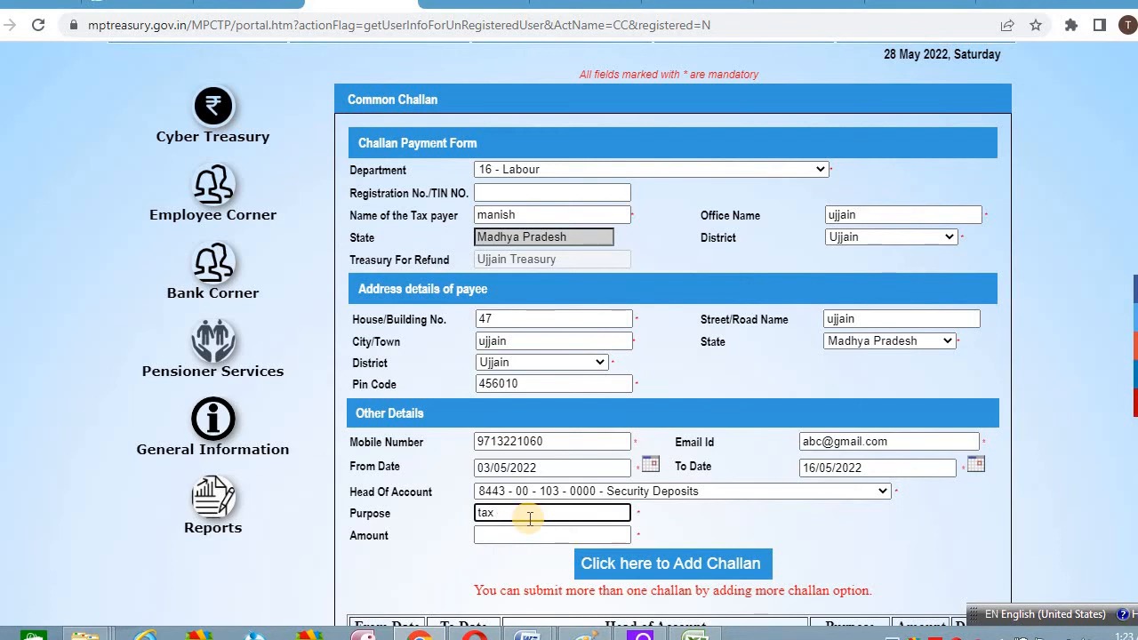
click(513, 535)
text(1060)
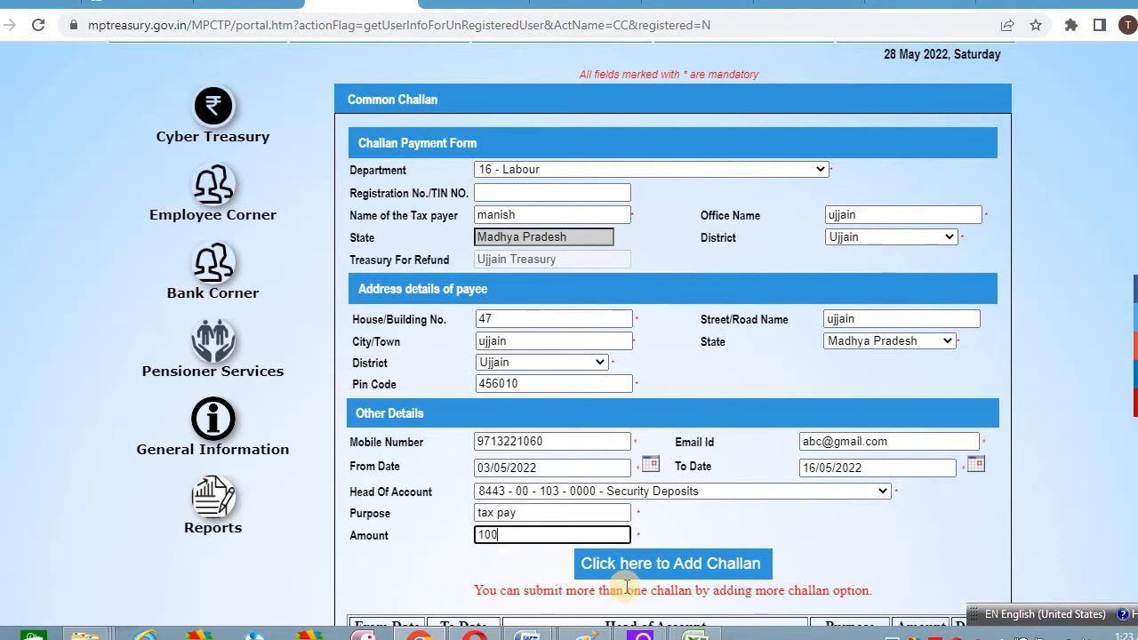
click(631, 566)
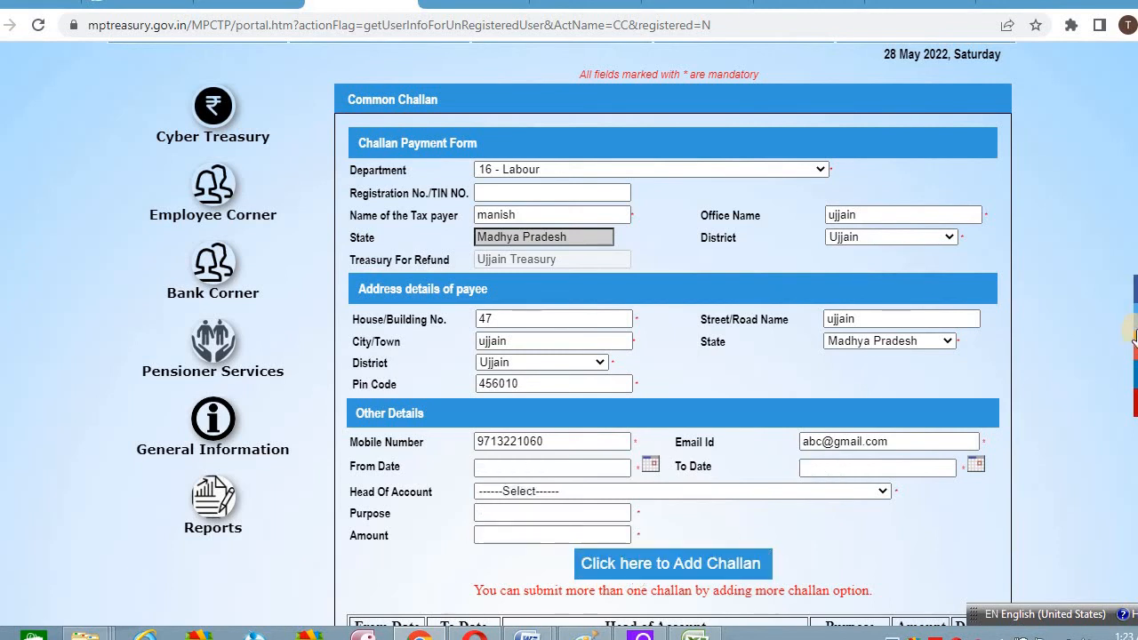
Set the bank name to UPI PAYMENT with Online Payment as the method, and confirm the challan form
scroll(569, 338, down, 5)
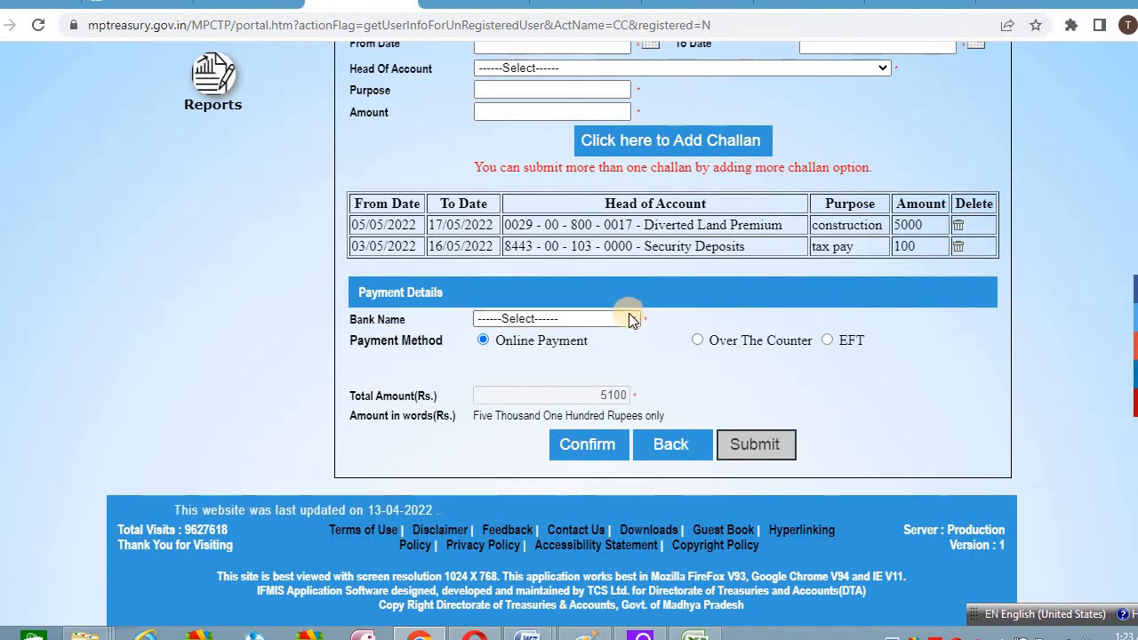
click(628, 317)
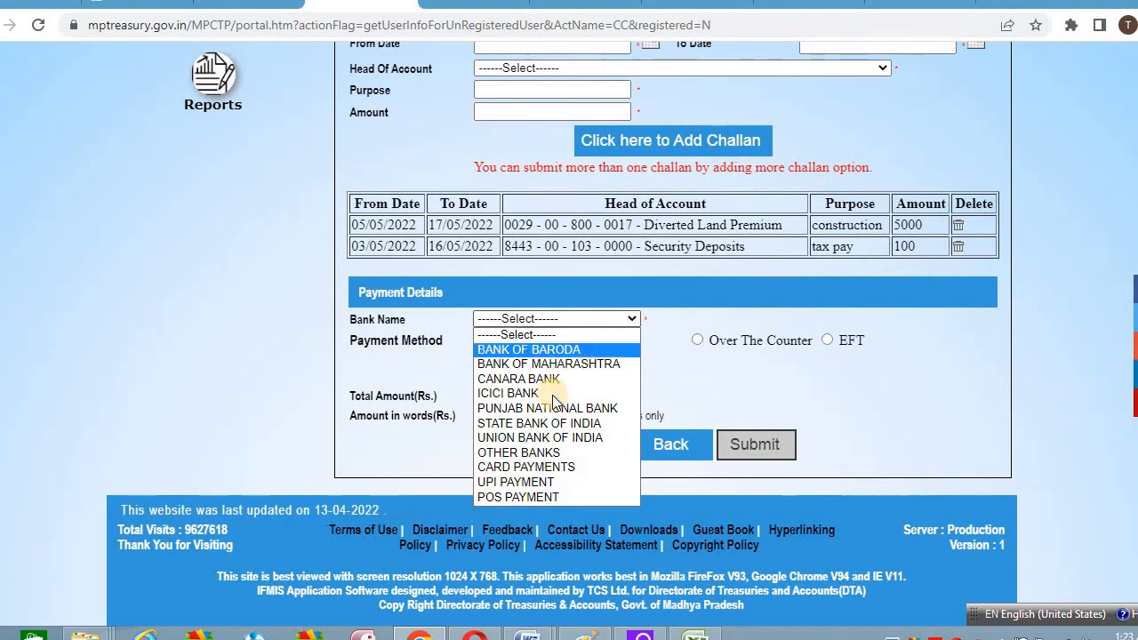
click(503, 482)
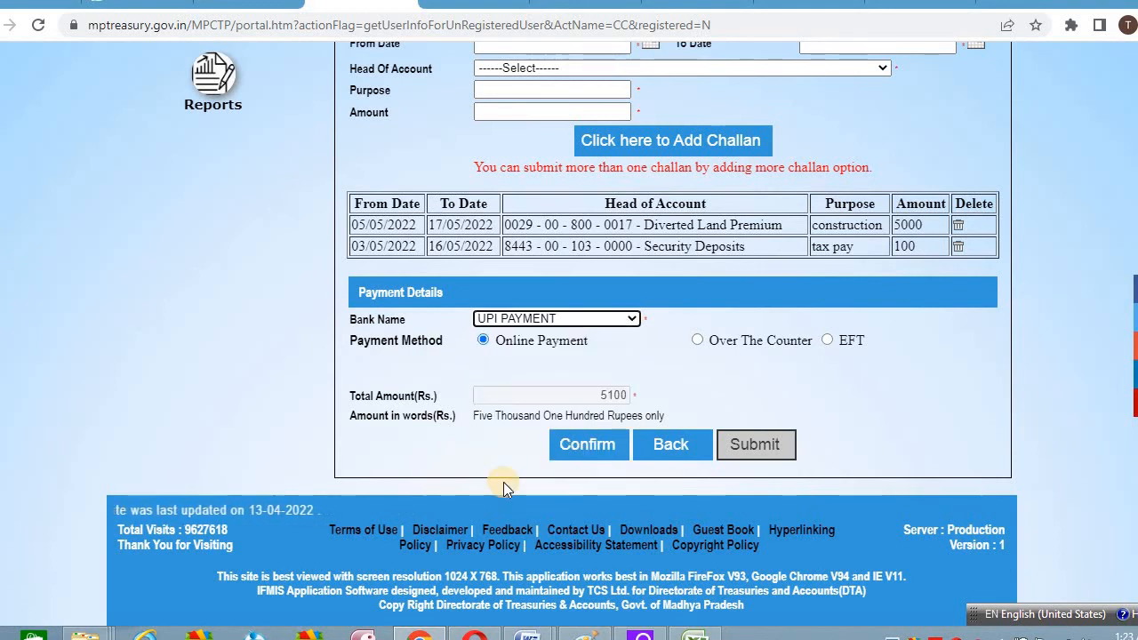
click(698, 340)
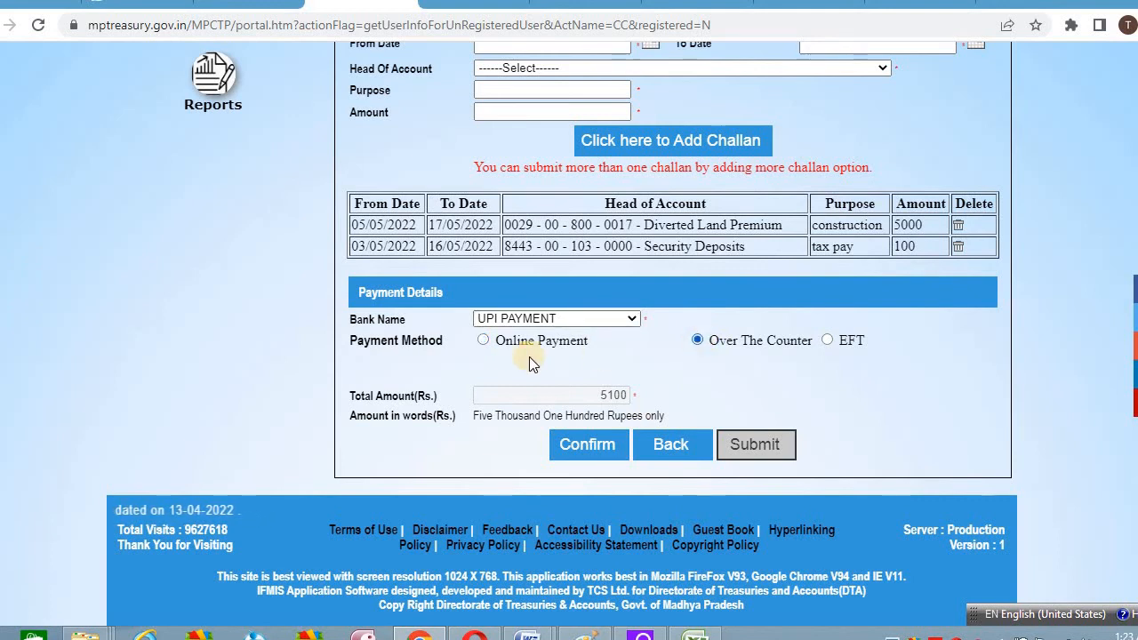
click(485, 340)
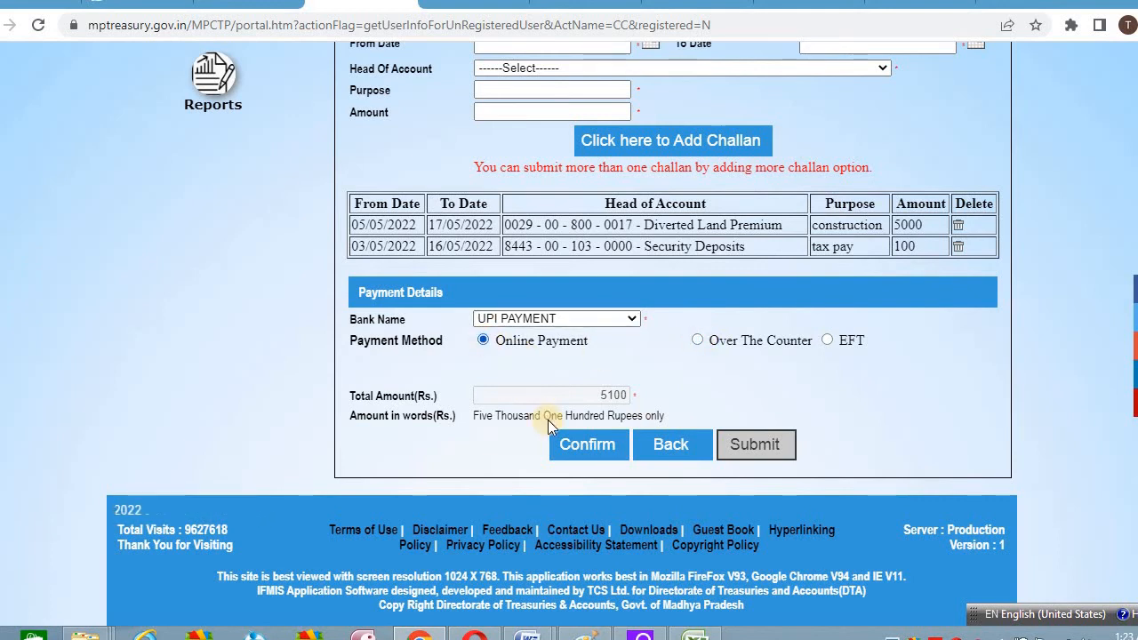
click(589, 447)
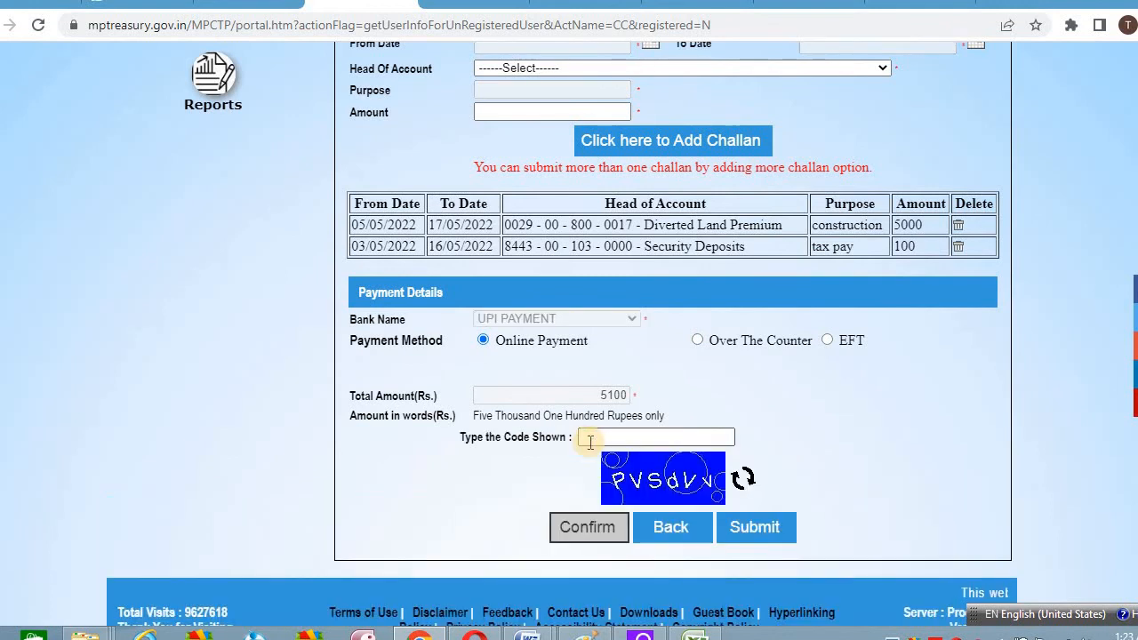
Enter the captcha code, submit the challan form and proceed to the payment site
click(590, 439)
text(PV)
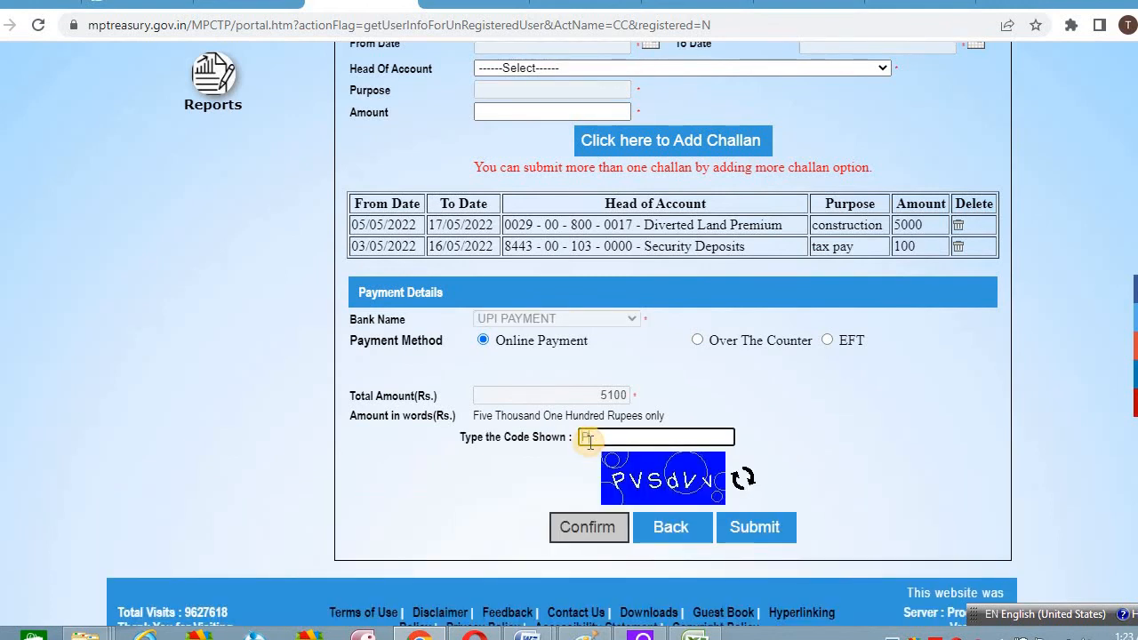
text(S)
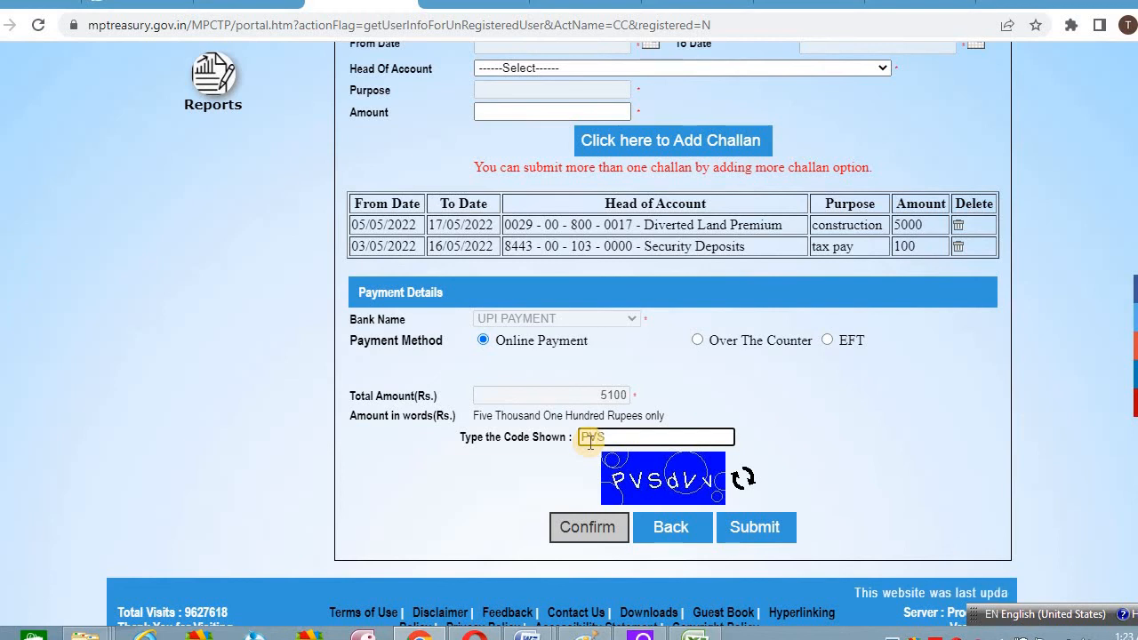
text(dV)
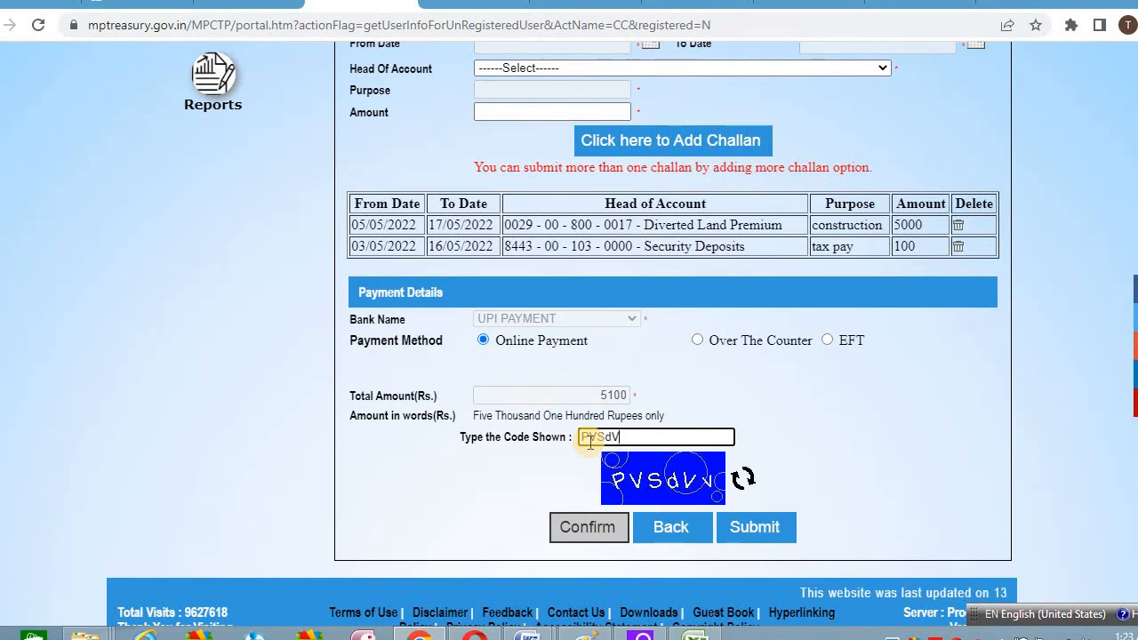
text(v)
click(737, 529)
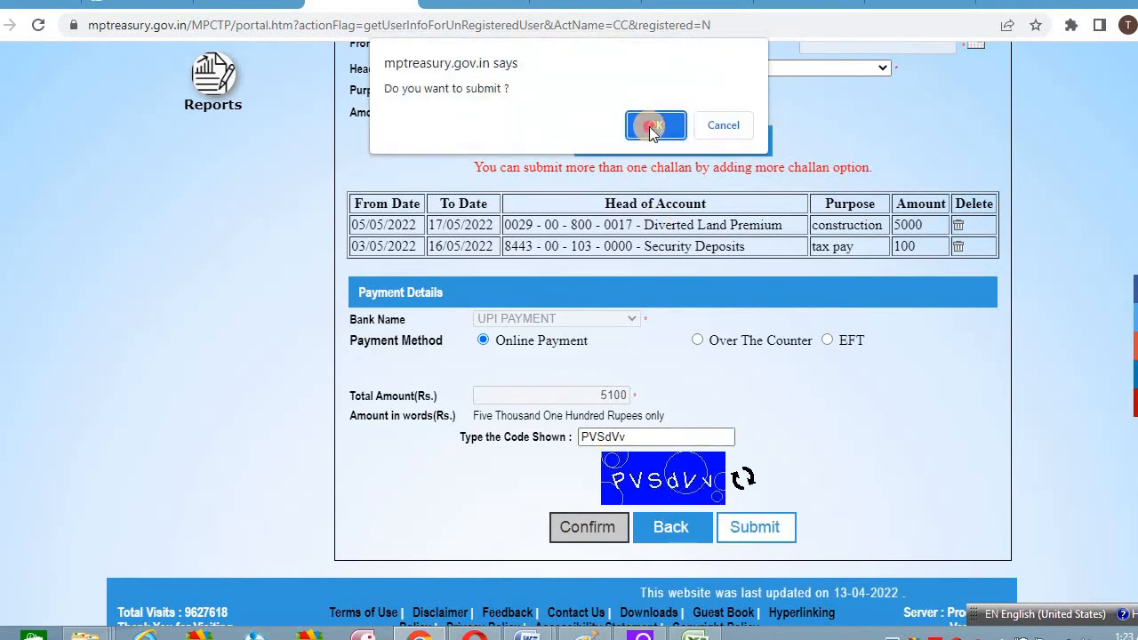
click(653, 131)
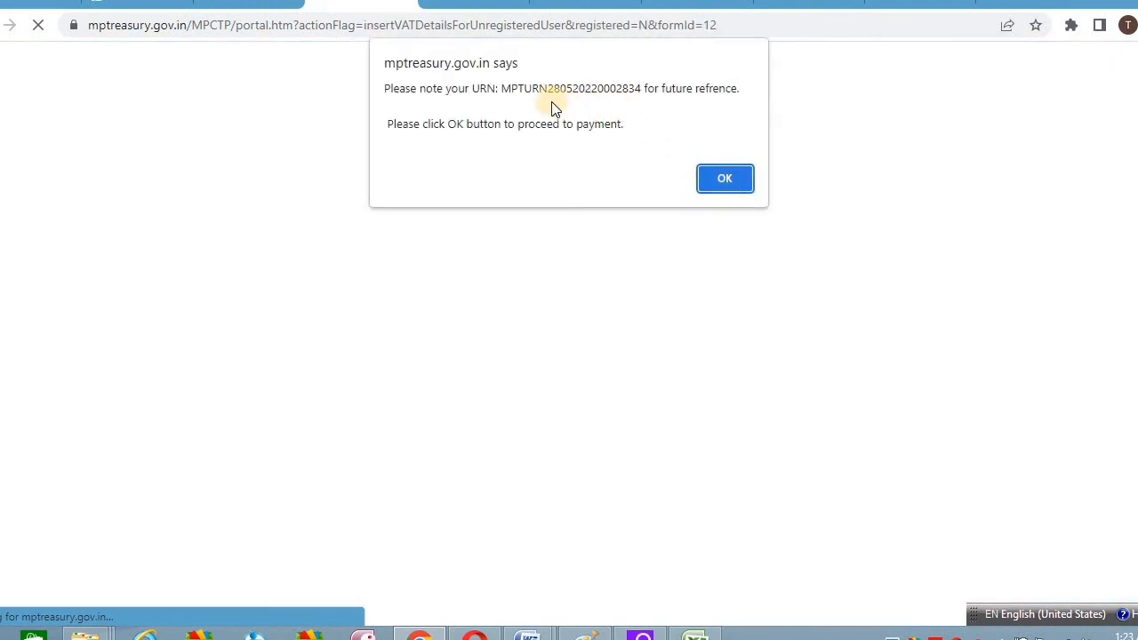
click(726, 177)
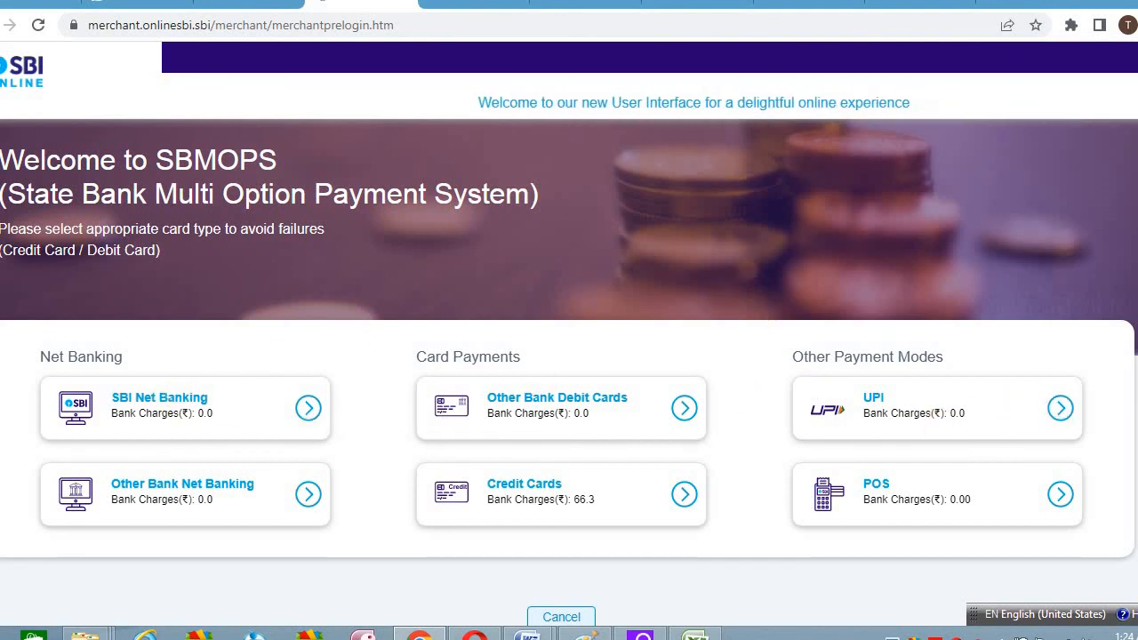
Choose UPI as the payment mode, confirm payment by QR code, and review the remittance information form
scroll(569, 356, down, 1)
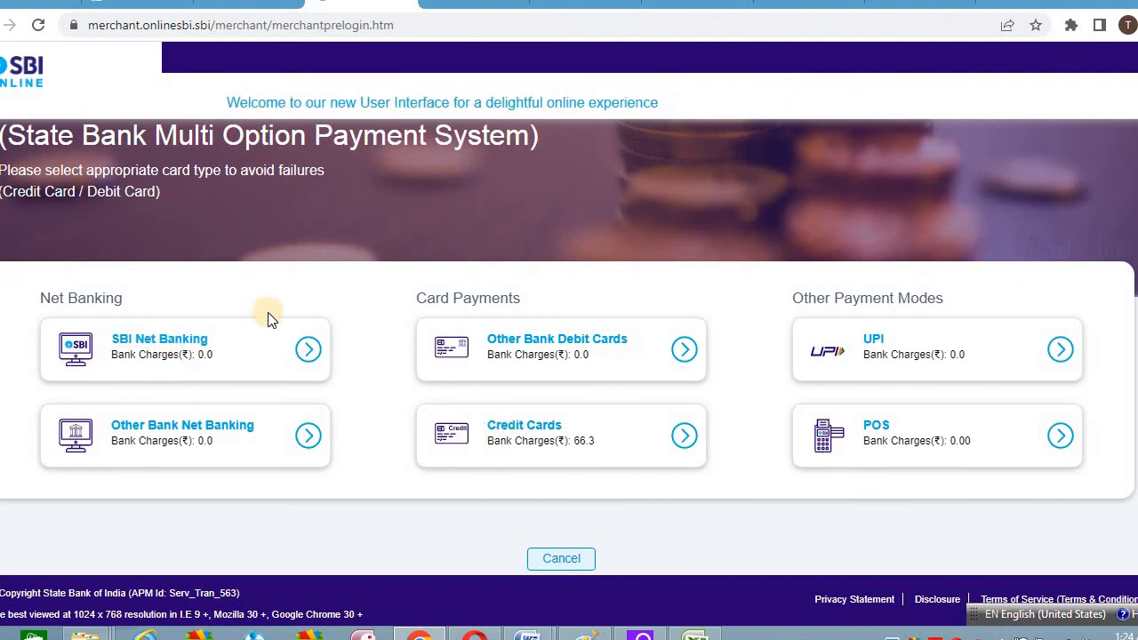
click(1063, 350)
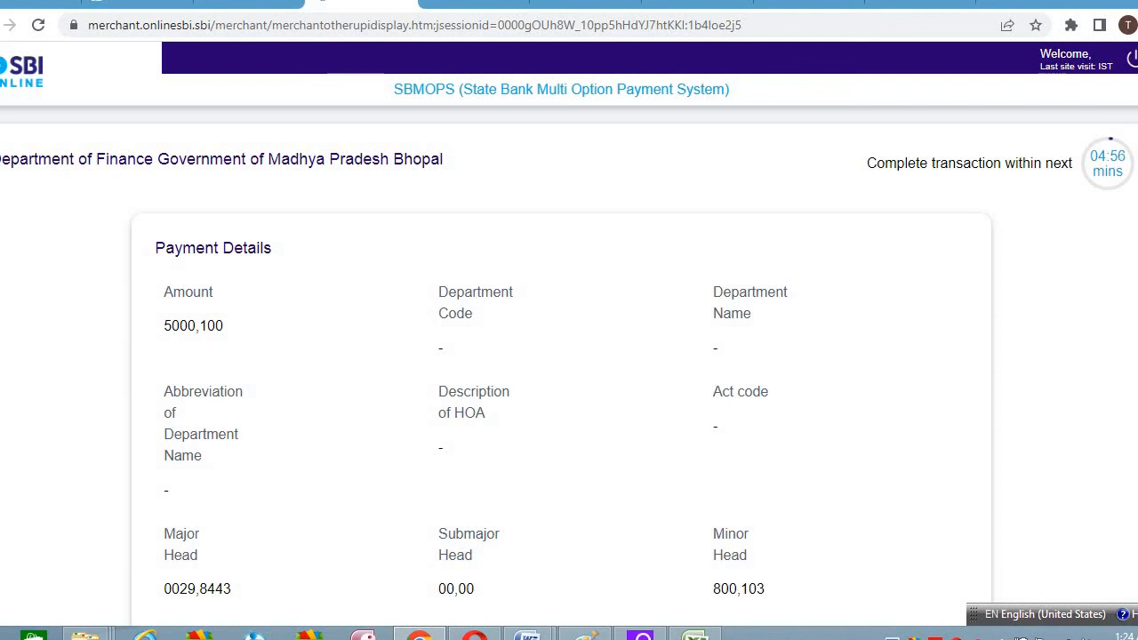
scroll(569, 356, down, 15)
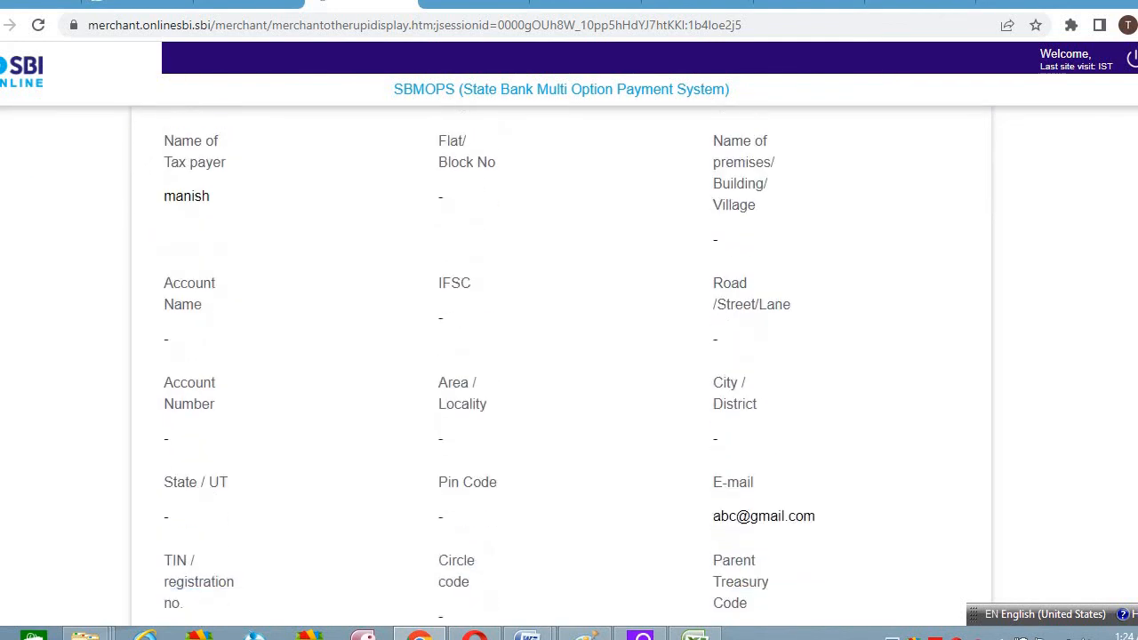
scroll(638, 510, down, 1)
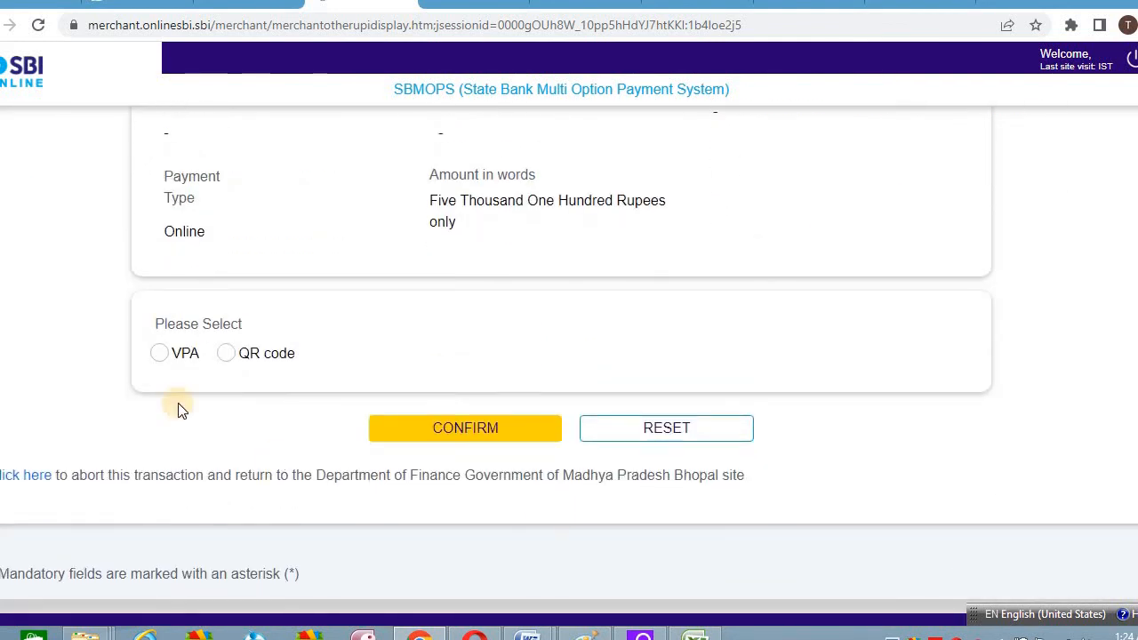
click(229, 356)
click(409, 434)
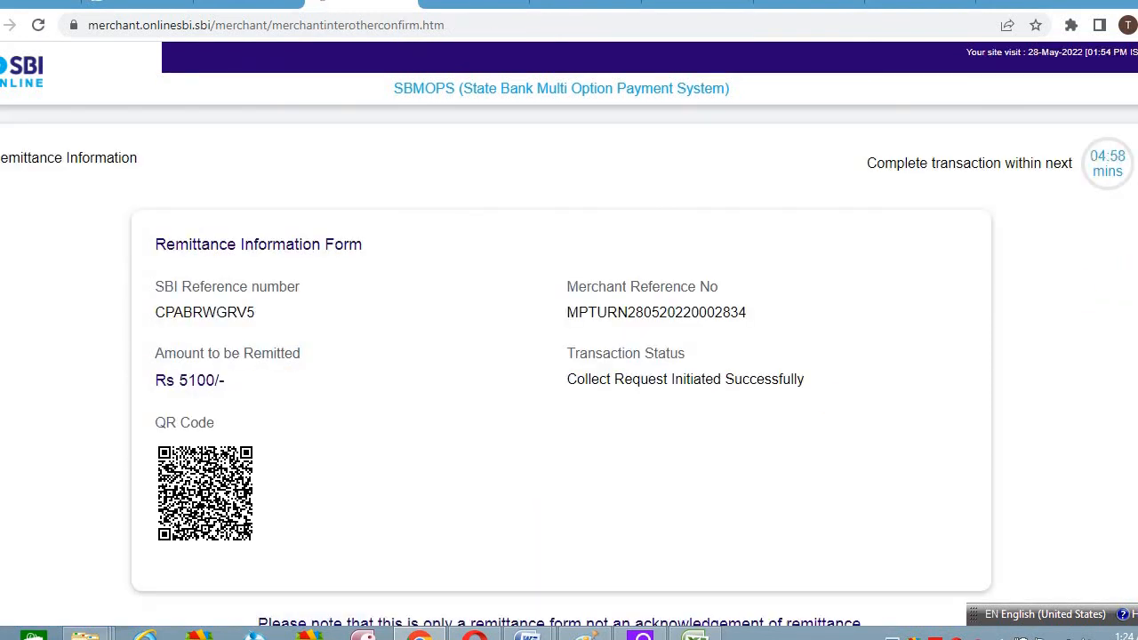
scroll(542, 331, down, 1)
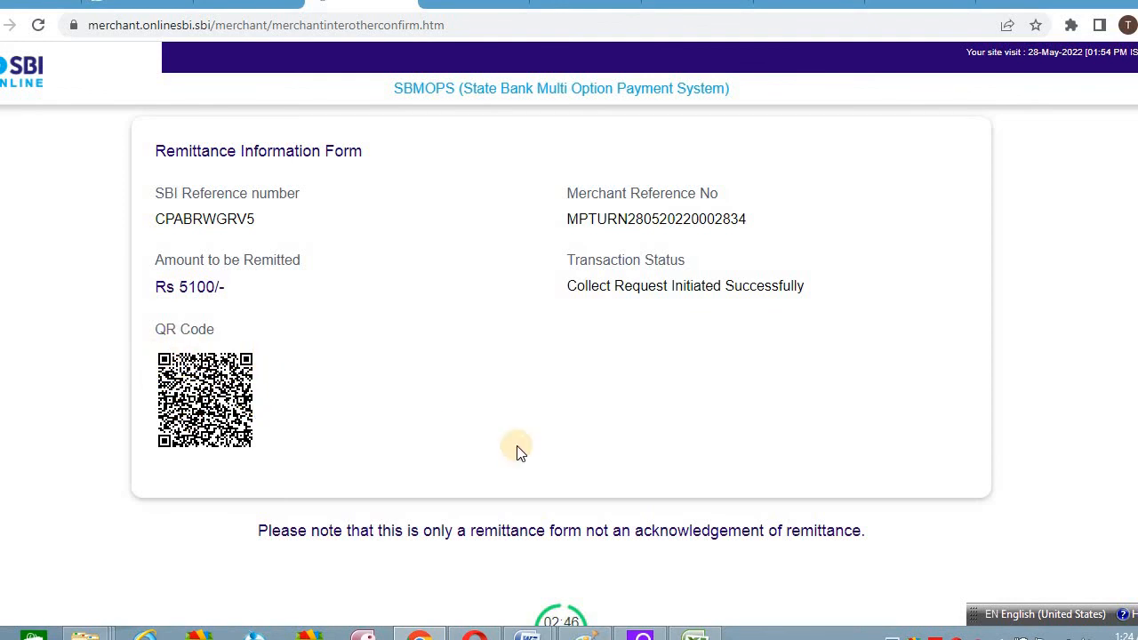
scroll(569, 364, down, 2)
scroll(569, 355, up, 3)
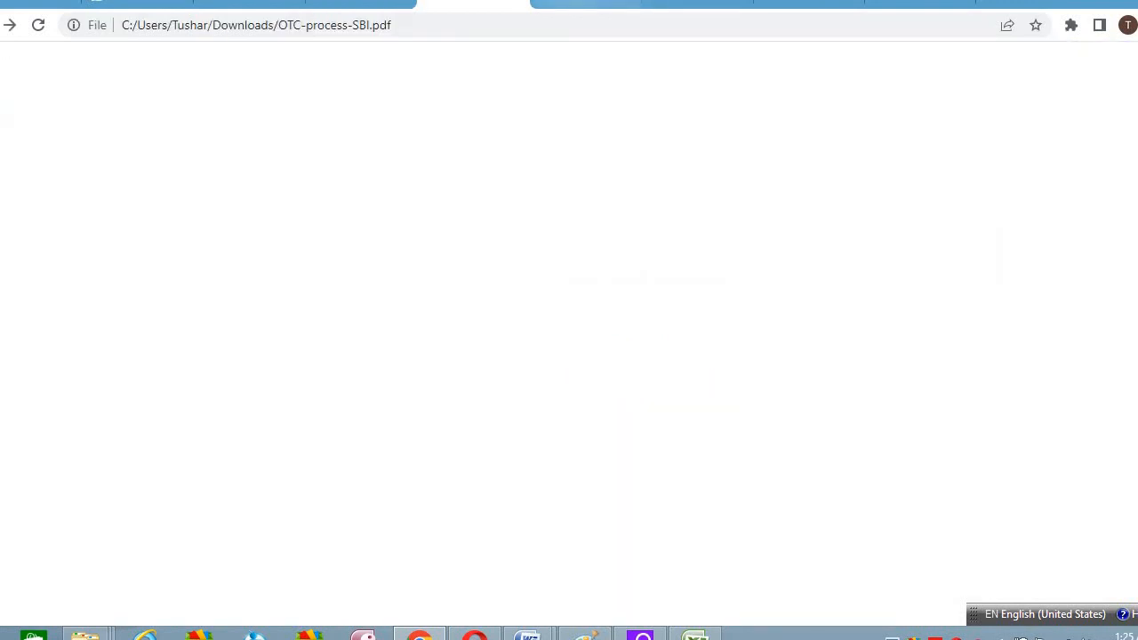
Replace the SBI remittance page with a web search for mp treasury and open the Cyber Treasury site
click(360, 9)
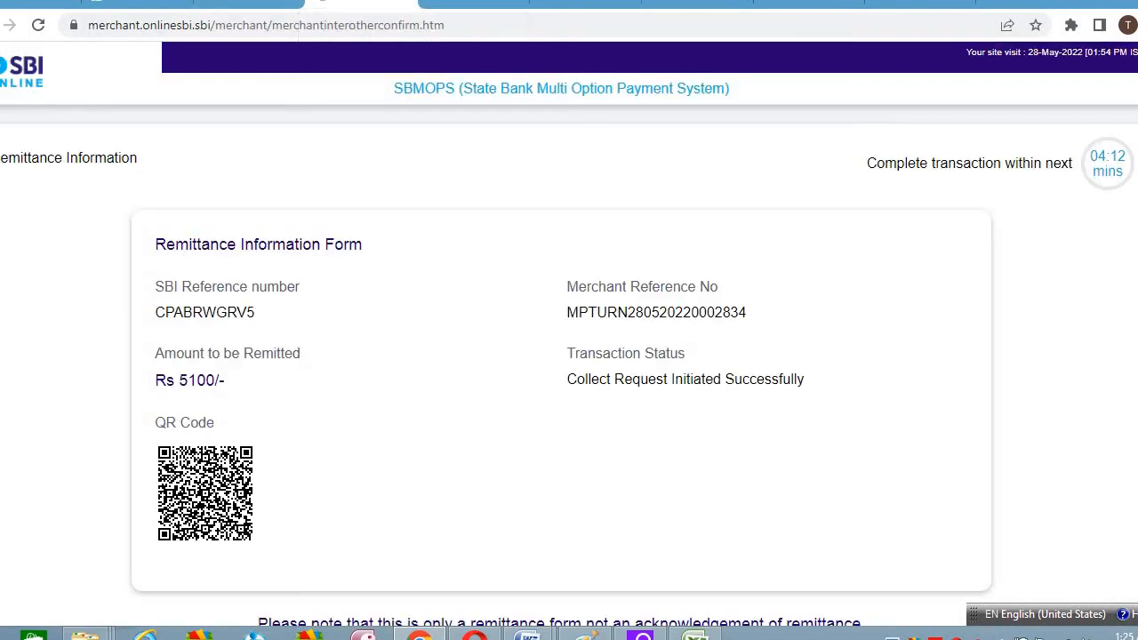
click(284, 24)
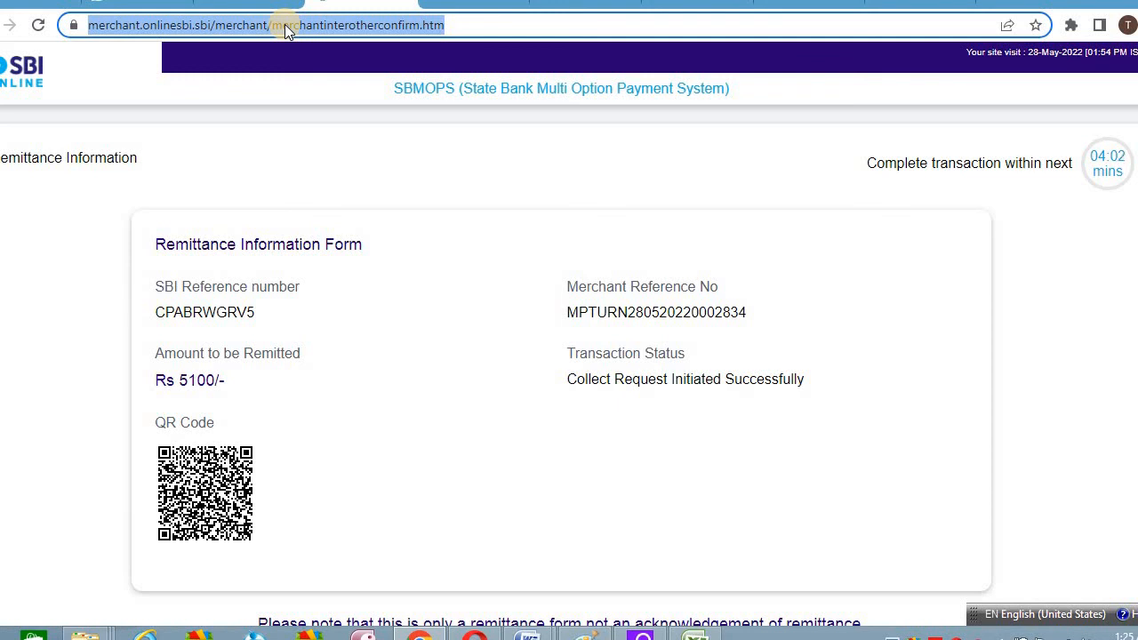
text(mp)
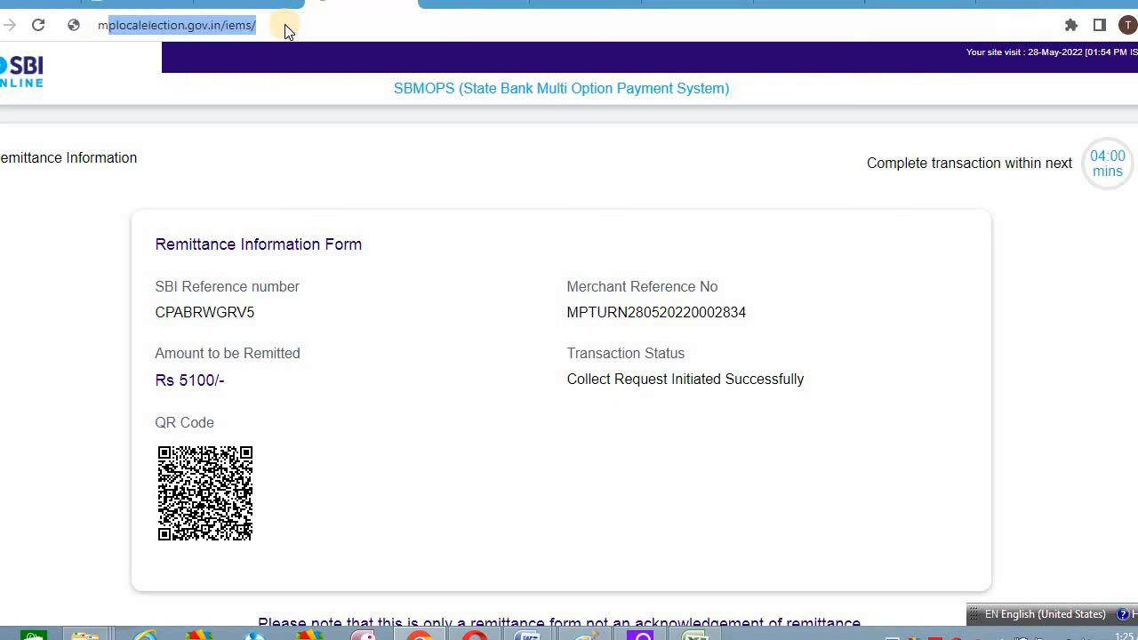
key(Down)
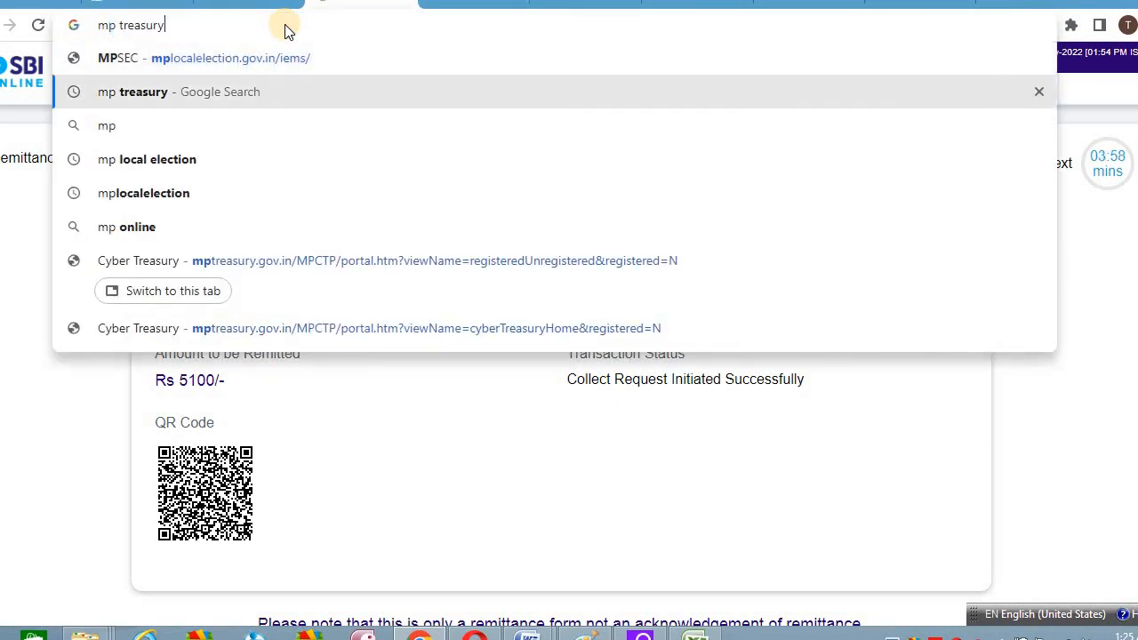
key(Return)
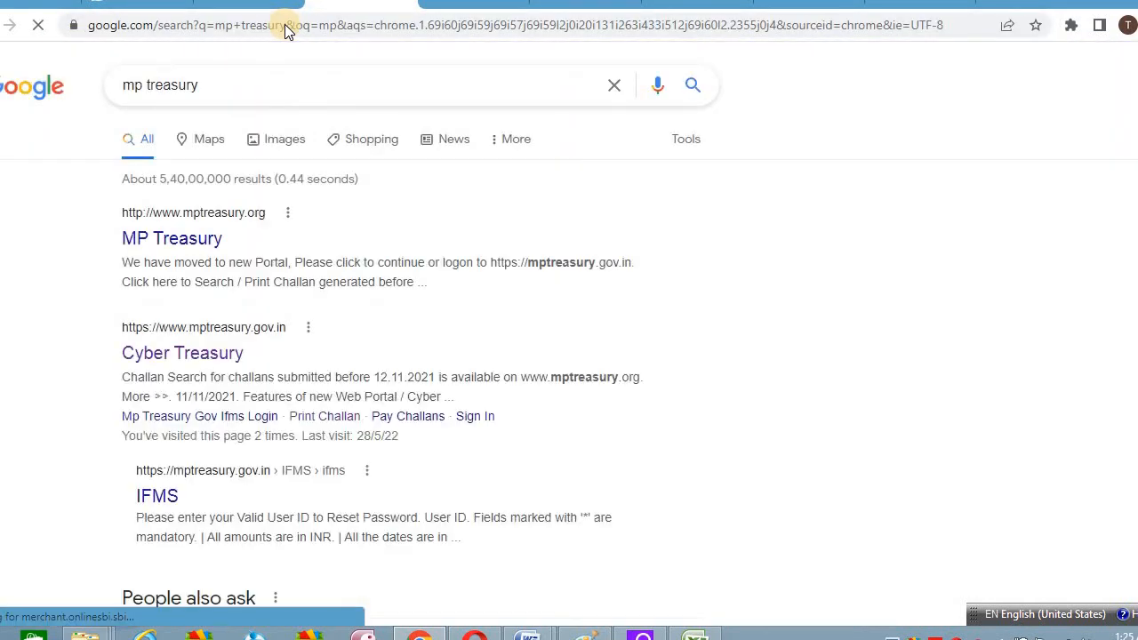
click(169, 355)
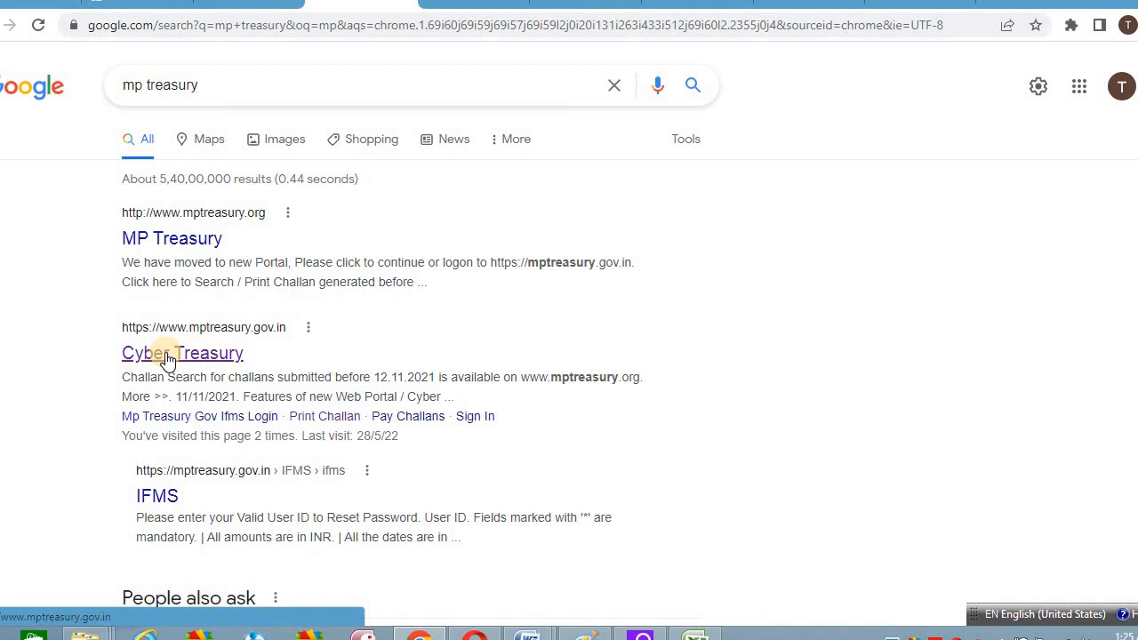
click(169, 356)
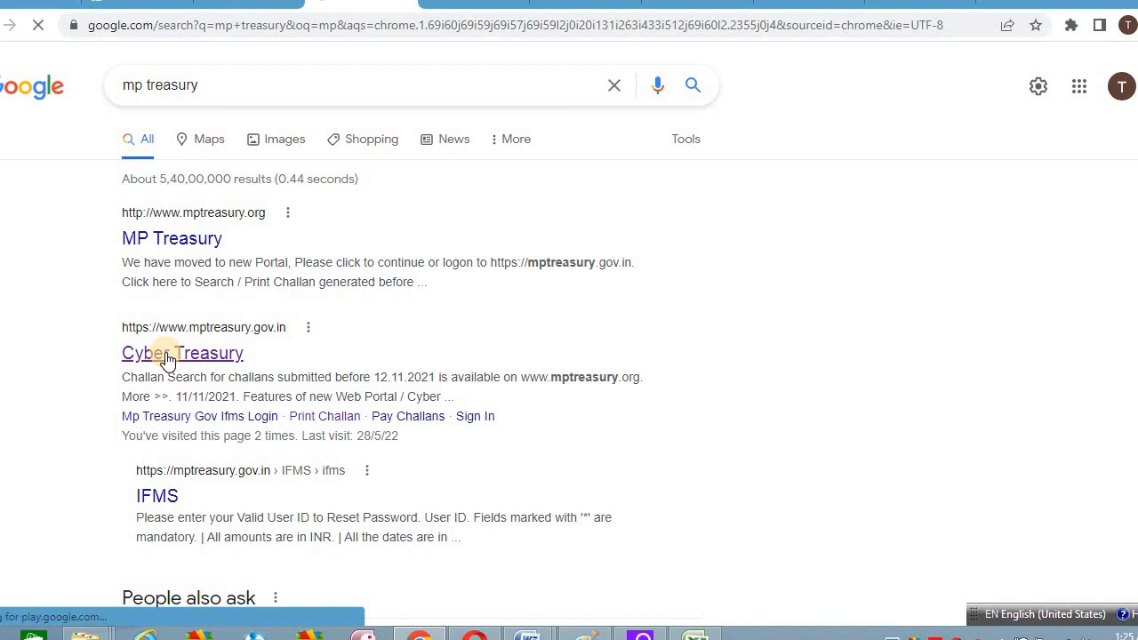